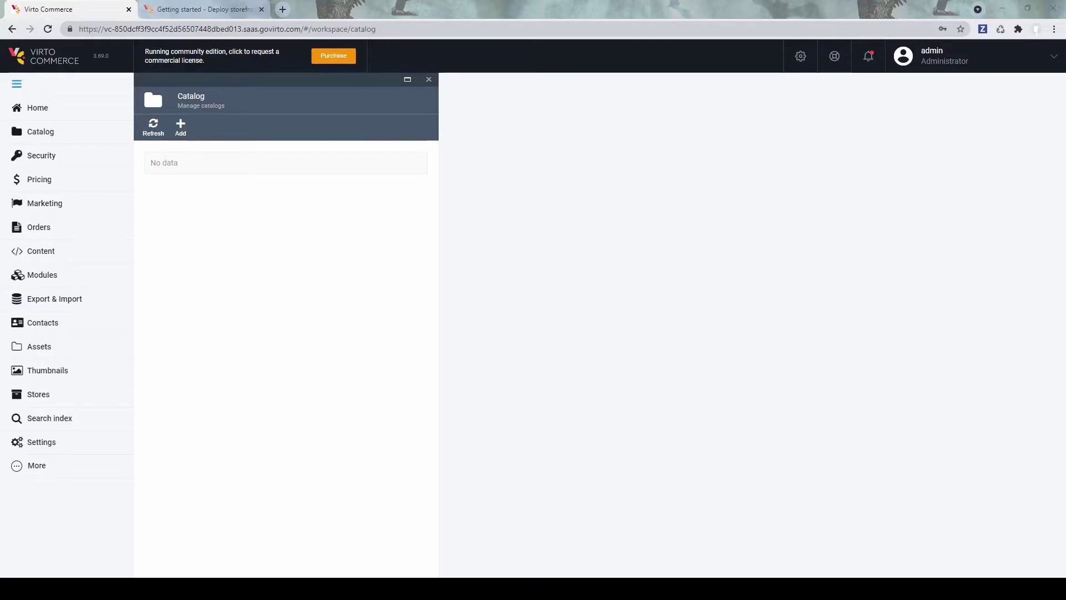
Step: Select the platform's base web address, then dismiss the selection
{"action": "left_click_drag", "start_coordinate": [302, 28], "coordinate": [78, 29]}
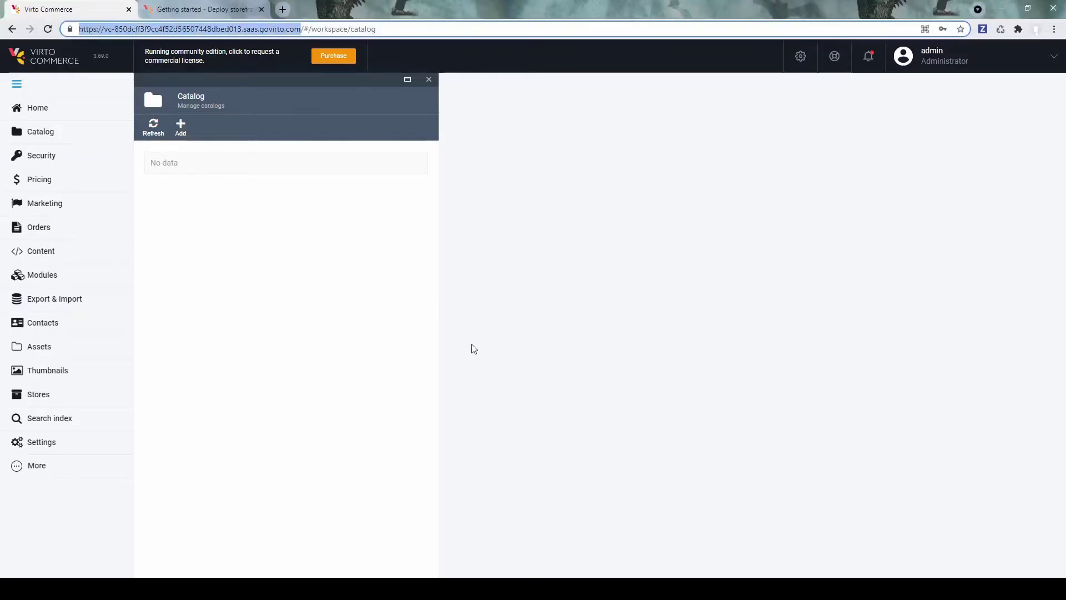
{"action": "left_click", "coordinate": [362, 280]}
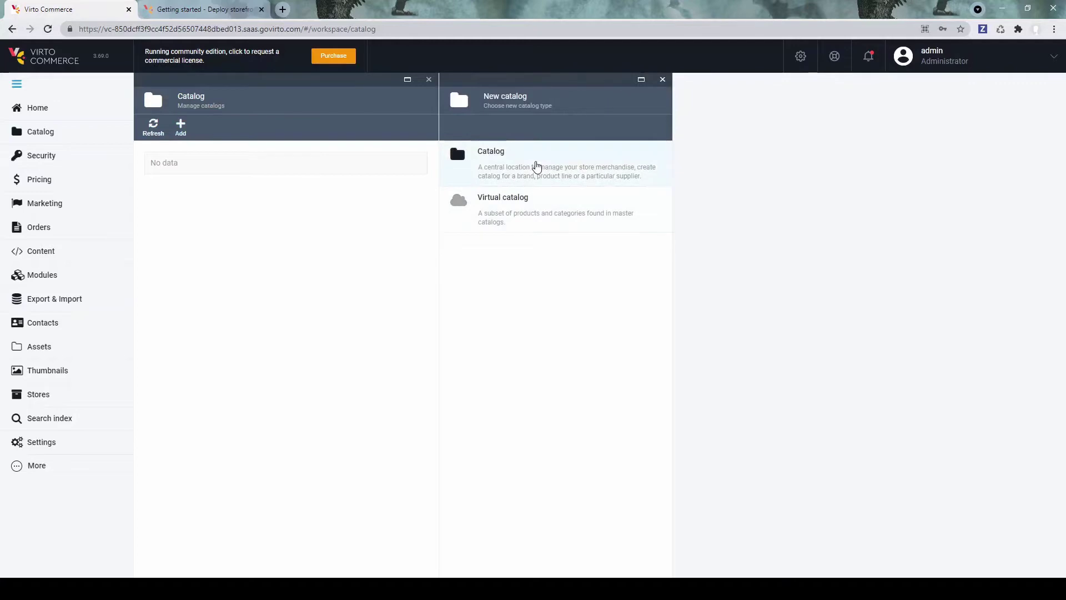
Step: Create a regular catalog named Drones
{"action": "left_click", "coordinate": [536, 165]}
{"action": "type", "text": "Drones"}
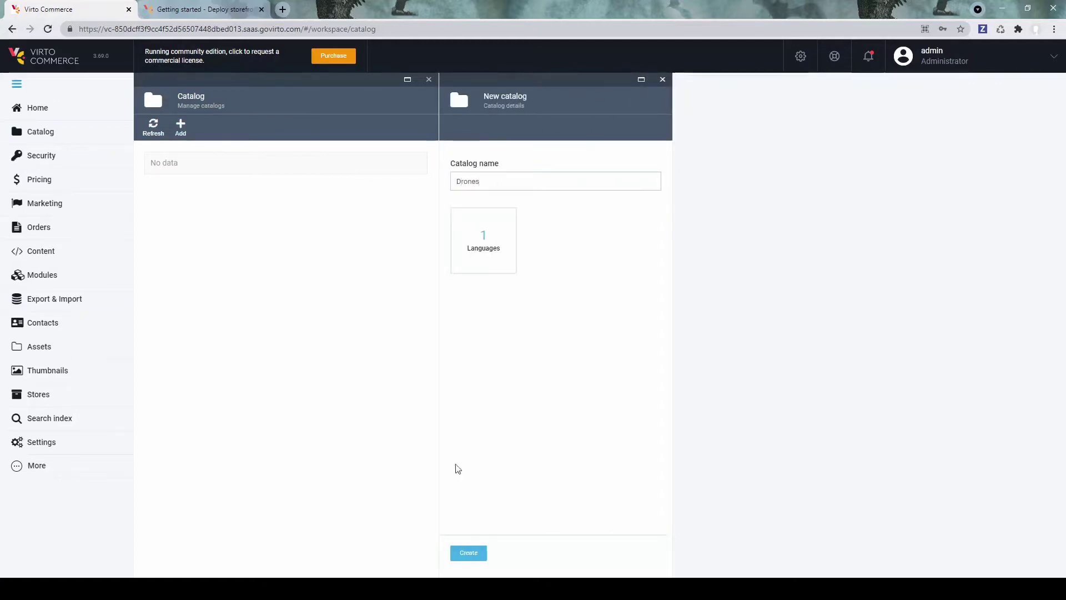
{"action": "left_click", "coordinate": [468, 554]}
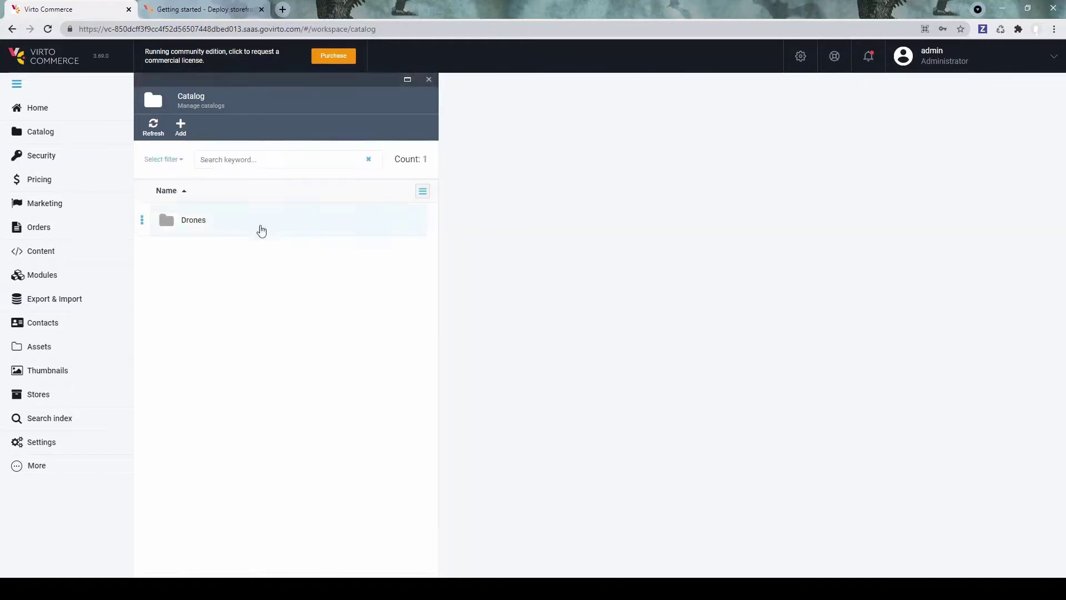
Step: Add a category named Drone with code drone inside the Drones catalog
{"action": "left_click", "coordinate": [216, 227]}
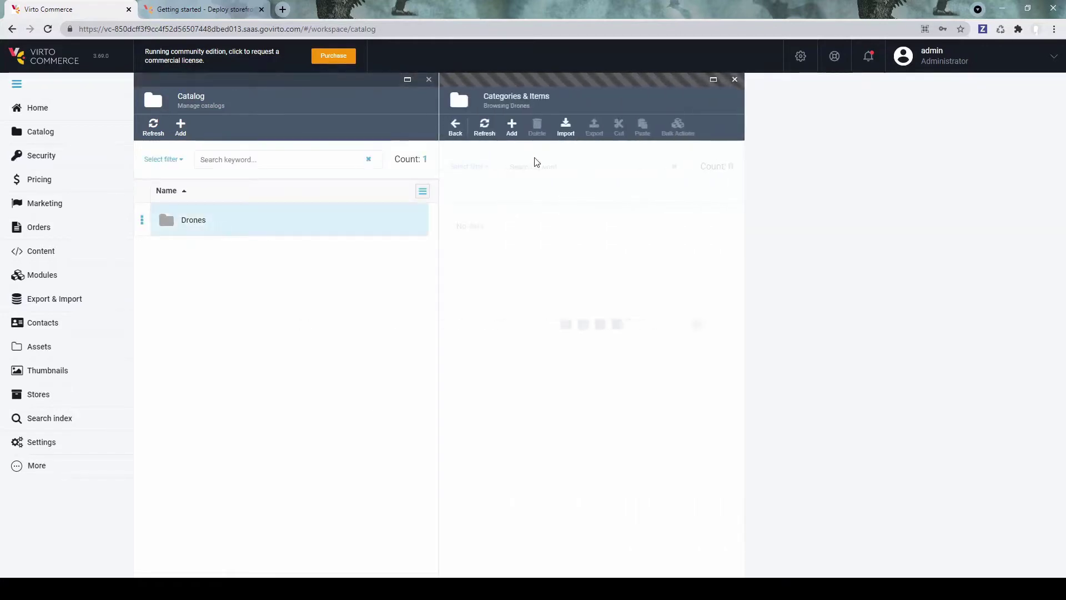
{"action": "left_click", "coordinate": [511, 127]}
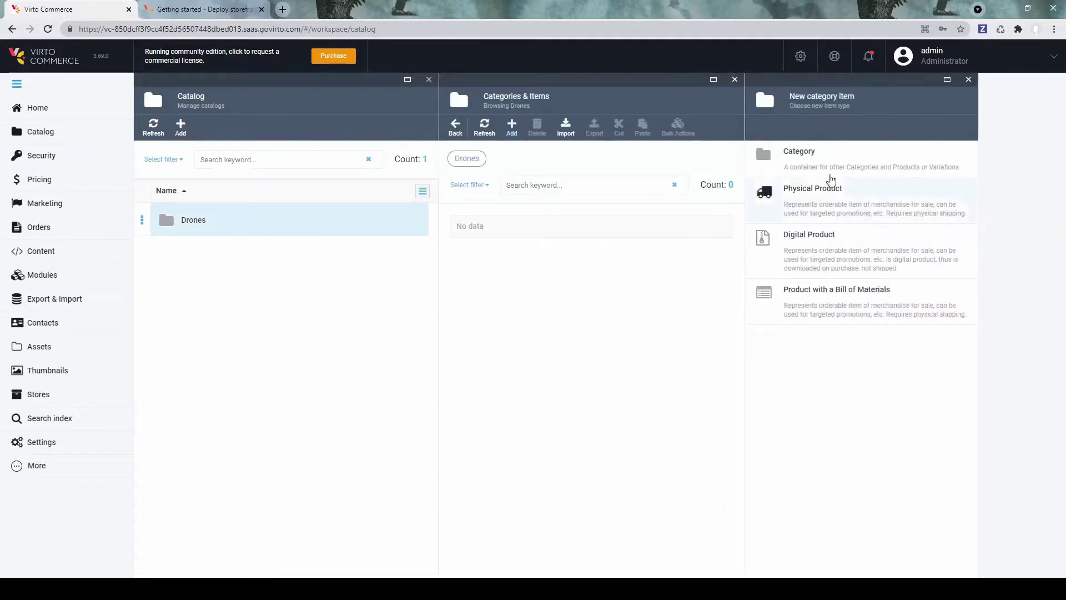
{"action": "left_click", "coordinate": [800, 152]}
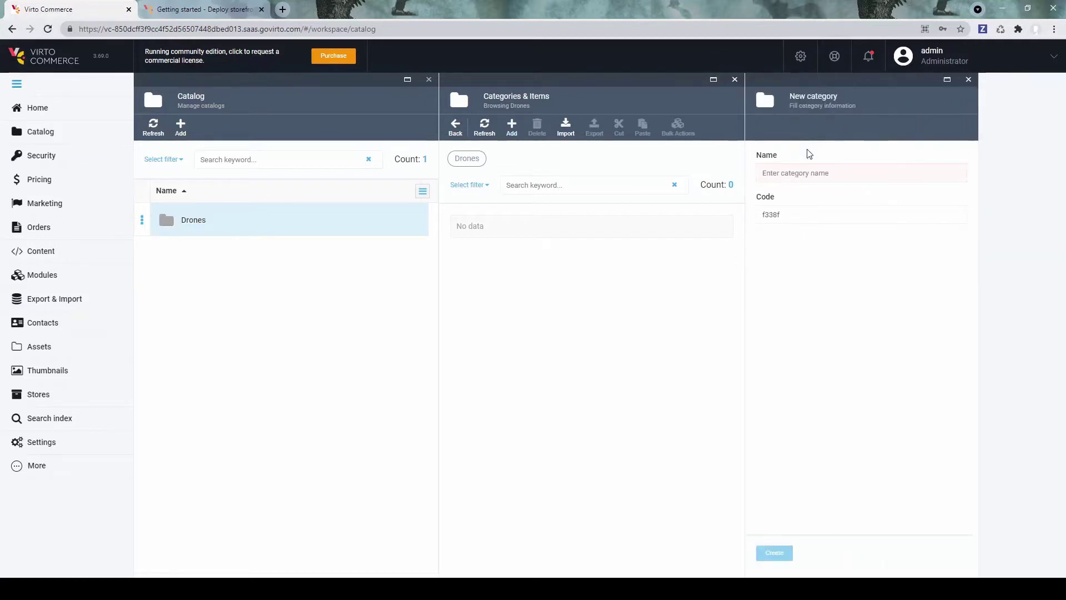
{"action": "left_click", "coordinate": [834, 171]}
{"action": "type", "text": "Dro"}
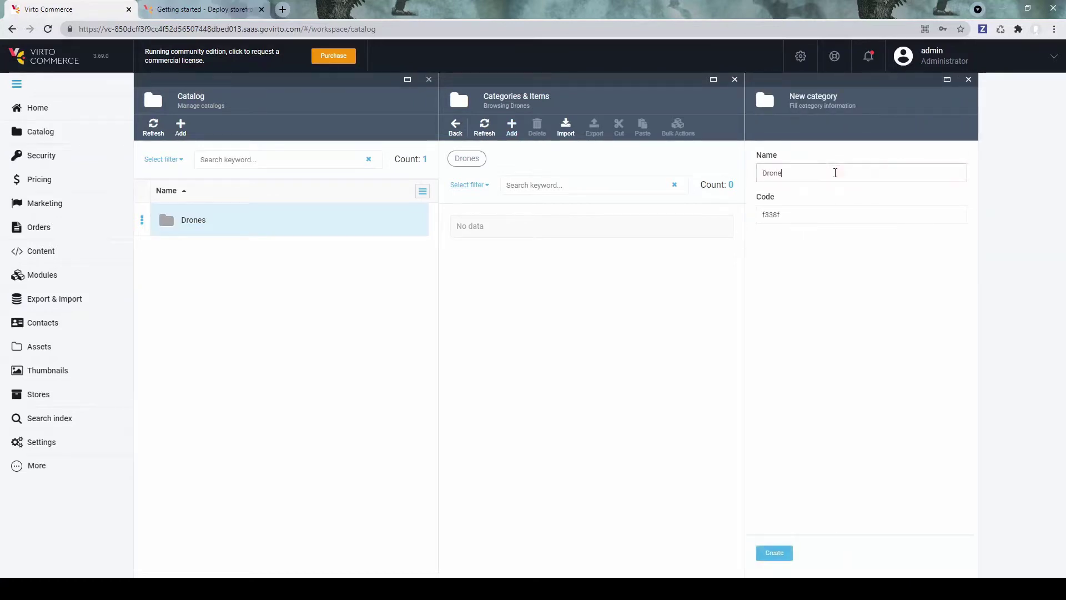
{"action": "type", "text": "ne"}
{"action": "key", "text": "Tab"}
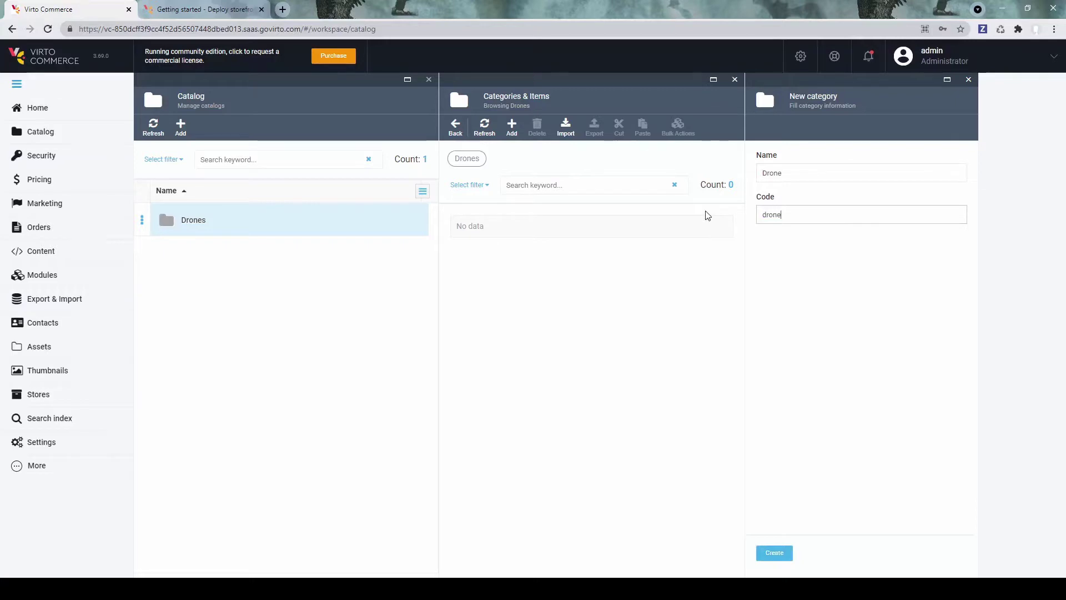
{"action": "type", "text": "drone"}
{"action": "left_click", "coordinate": [775, 553]}
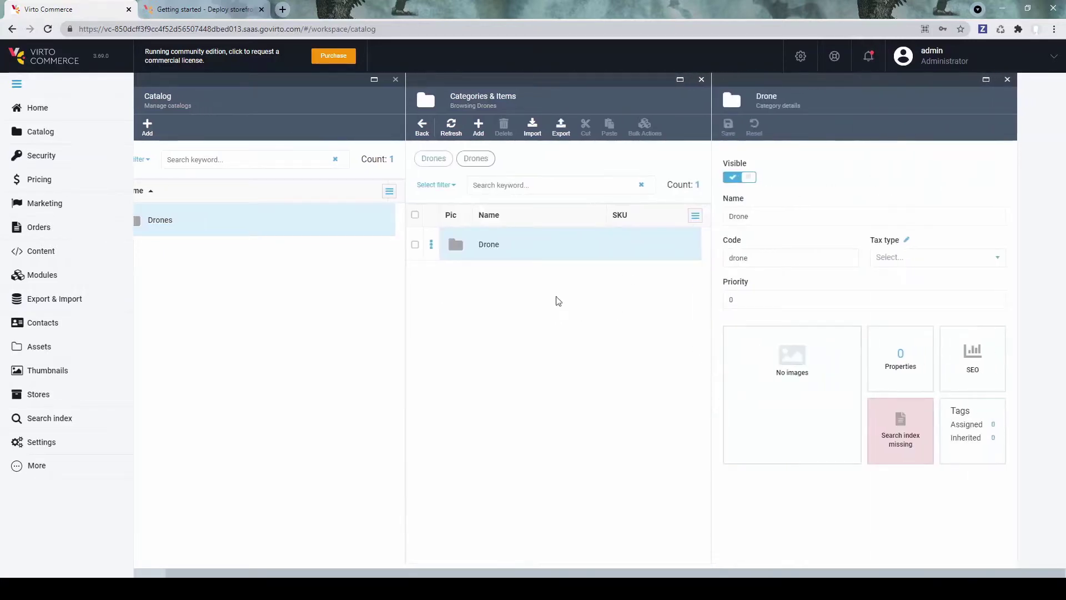
Step: Add the DJI Phantom physical product to the Drone category with SKU DJP3P
{"action": "left_click", "coordinate": [484, 240]}
{"action": "left_click", "coordinate": [512, 129]}
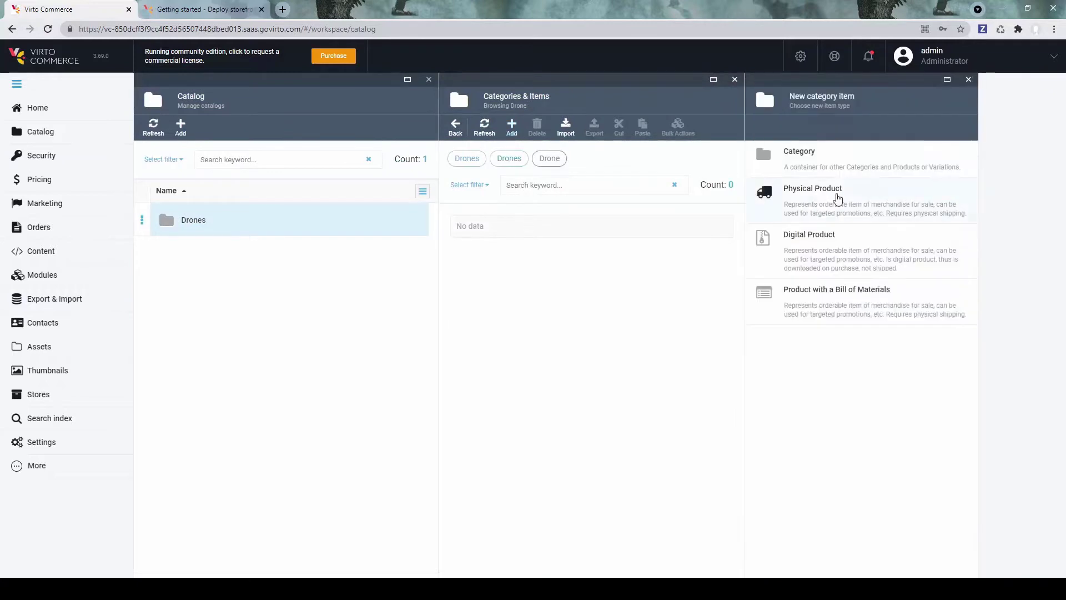
{"action": "left_click", "coordinate": [811, 205]}
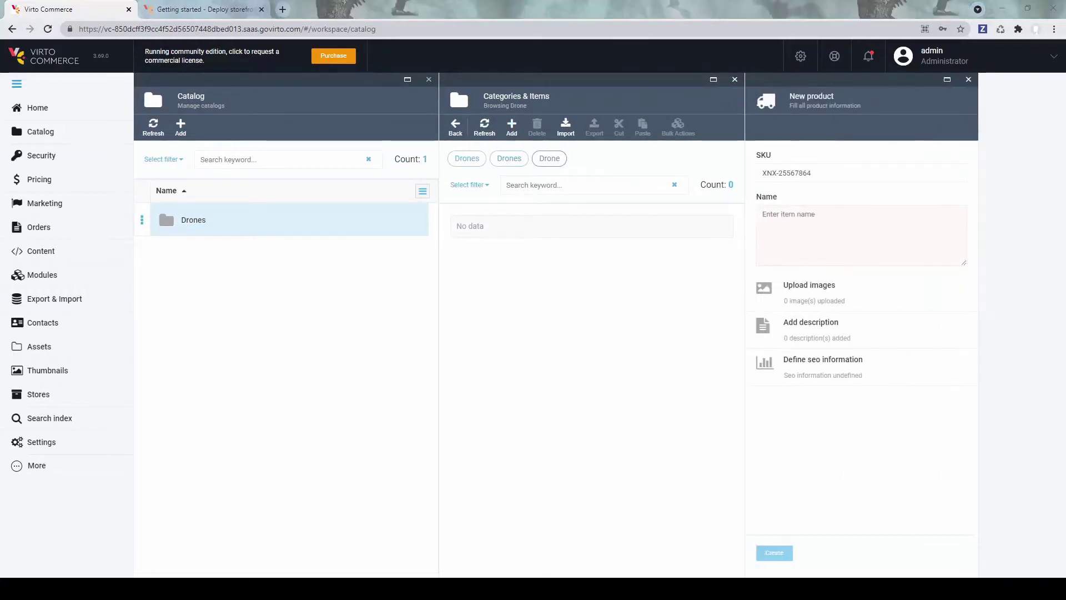
{"action": "type", "text": "DJI Phantom 3 Professional Quadcopter with 4K Camera and 3-Axis Gimbal"}
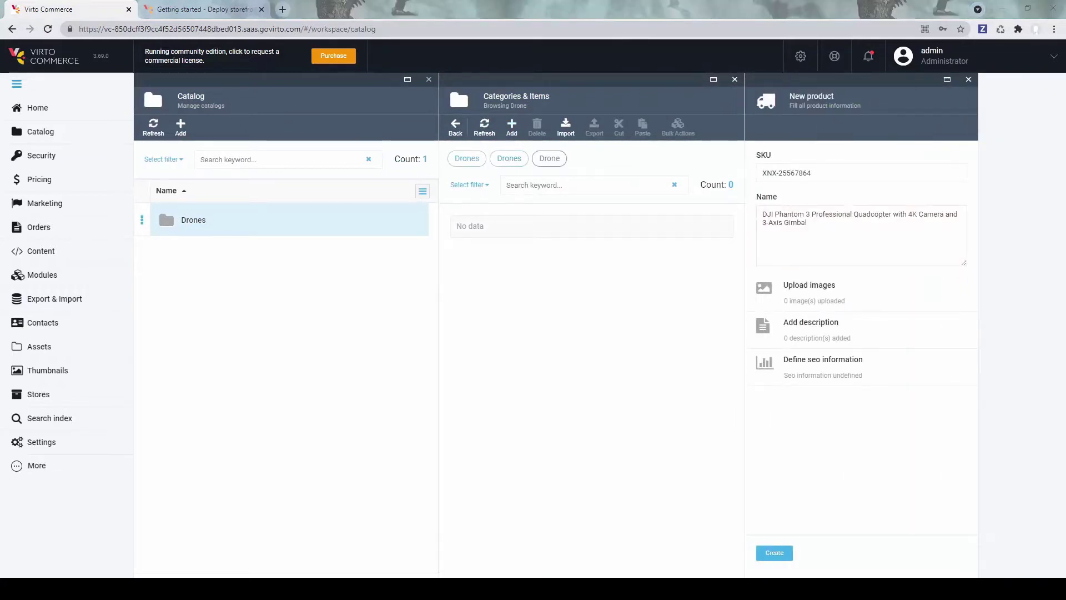
{"action": "triple_click", "coordinate": [786, 173]}
{"action": "type", "text": "DJP3P"}
{"action": "left_click", "coordinate": [775, 555]}
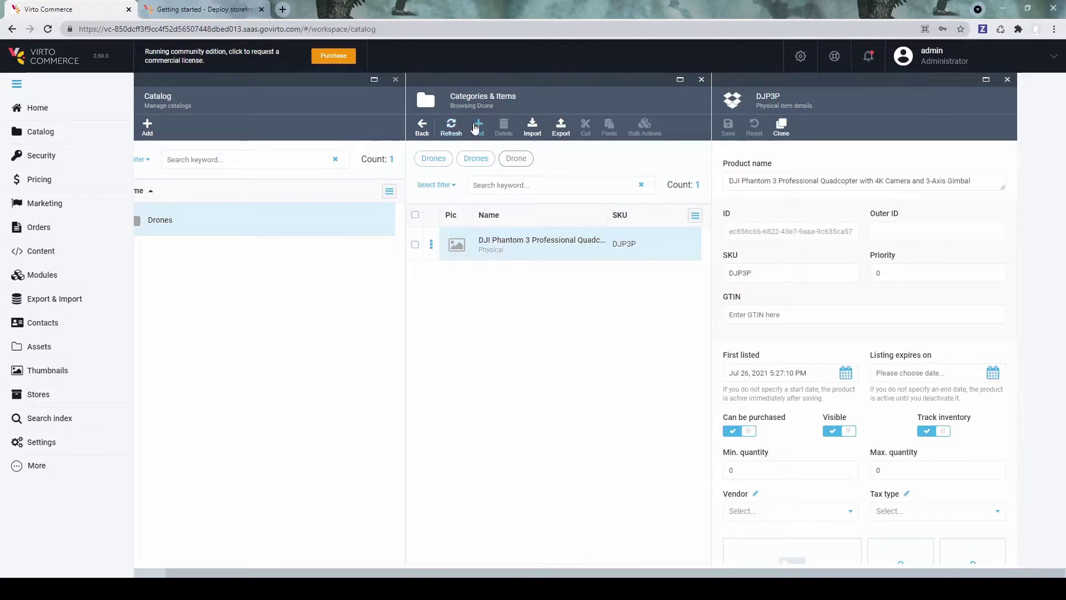
Step: Add the DR X8-M Quadcopter physical product with SKU DJS900SWOCWK
{"action": "left_click", "coordinate": [476, 128]}
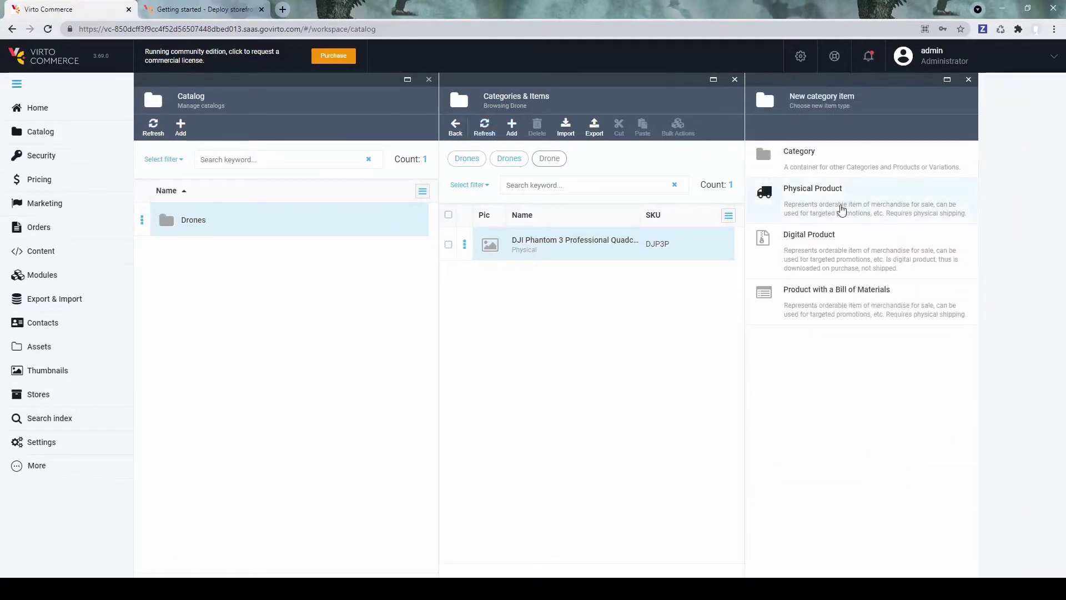
{"action": "left_click", "coordinate": [841, 208]}
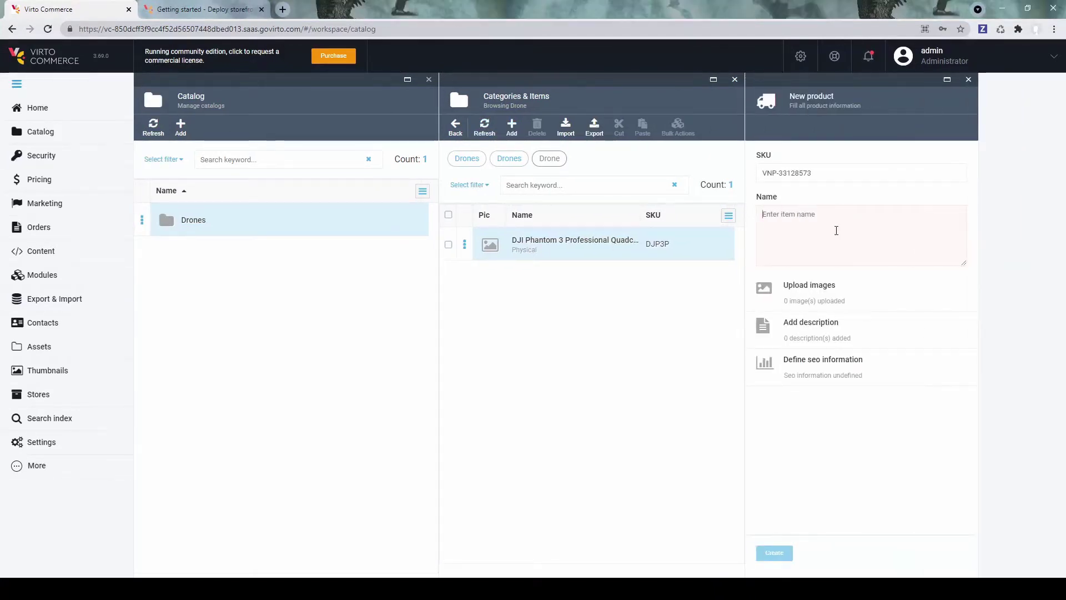
{"action": "left_click", "coordinate": [835, 231]}
{"action": "type", "text": "DR X8-M Quadcopter for Visual-Spectrum Aerial Maps (915 MHz)"}
{"action": "key", "text": "shift+Tab"}
{"action": "type", "text": "DJS900SWOCWK"}
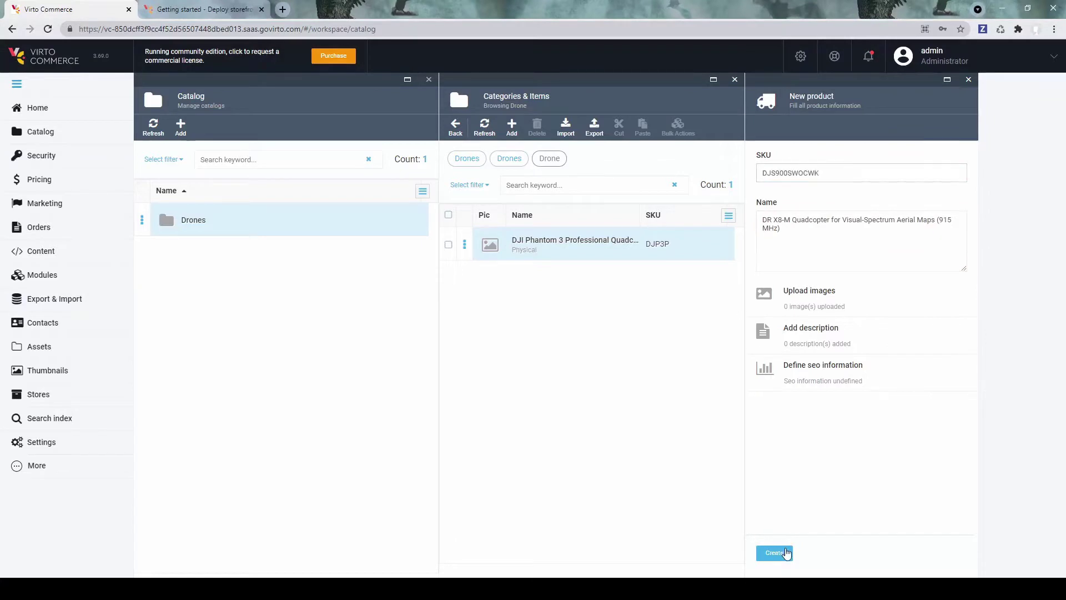
{"action": "left_click", "coordinate": [785, 552]}
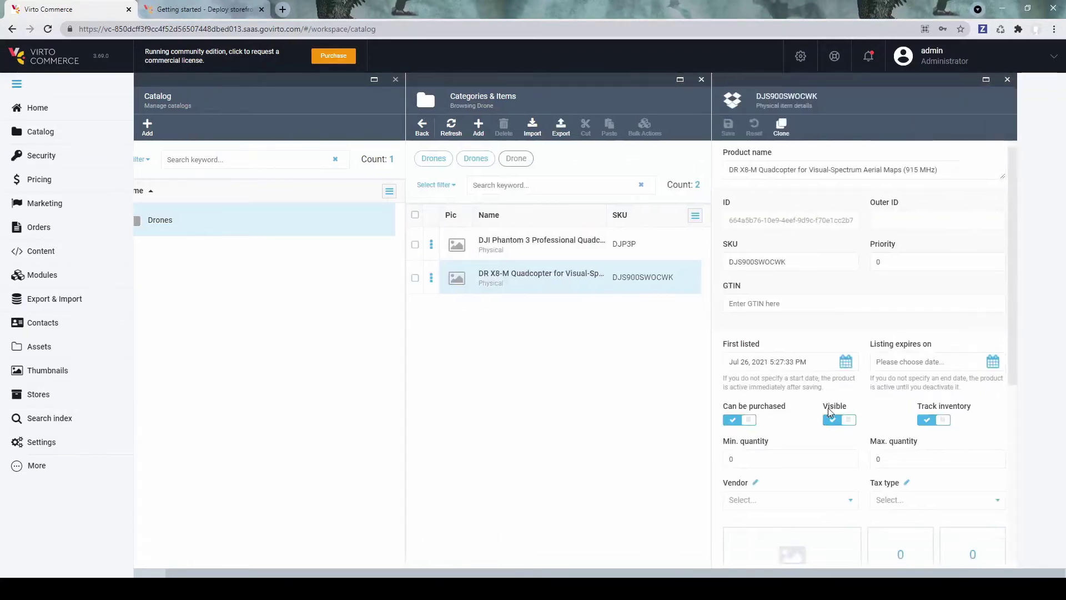
Step: Upload a product image to the DR X8-M drone and save it
{"action": "scroll", "coordinate": [828, 408], "scroll_direction": "down", "scroll_amount": 5}
{"action": "left_click", "coordinate": [789, 311]}
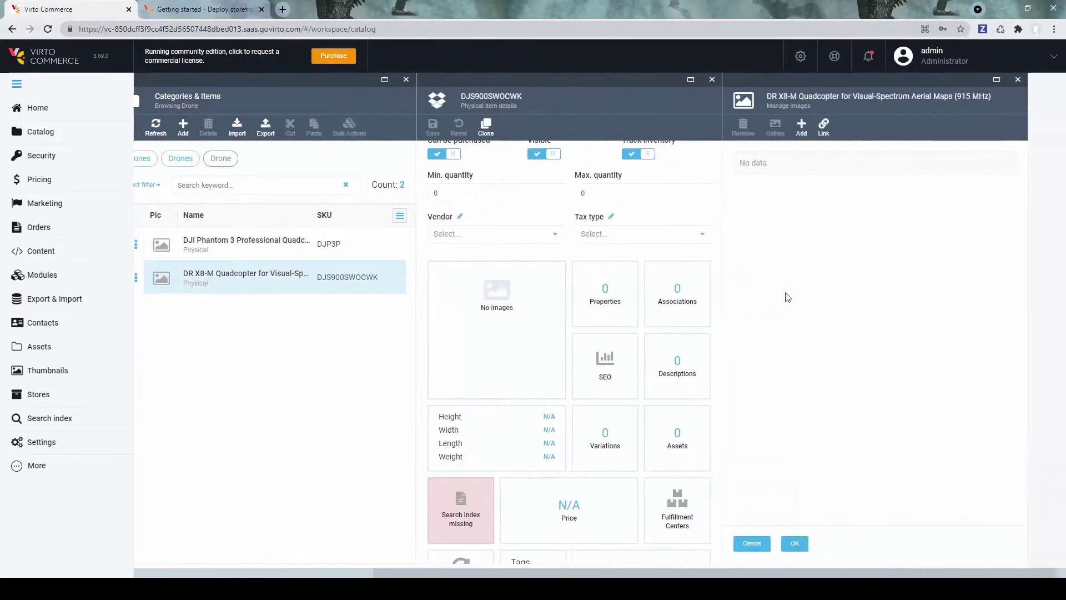
{"action": "left_click", "coordinate": [793, 125]}
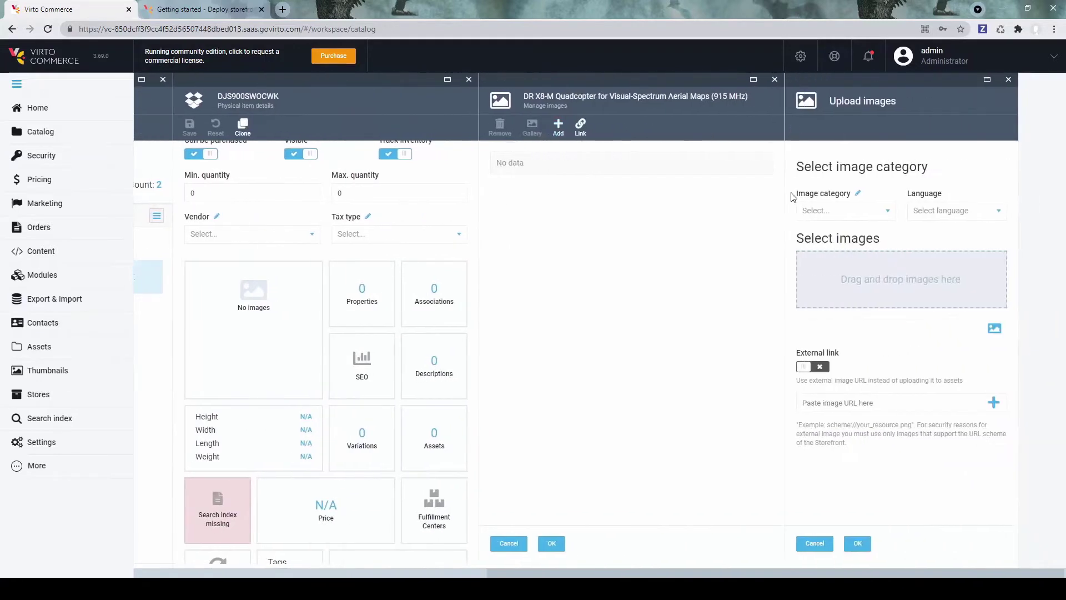
{"action": "left_click", "coordinate": [857, 544]}
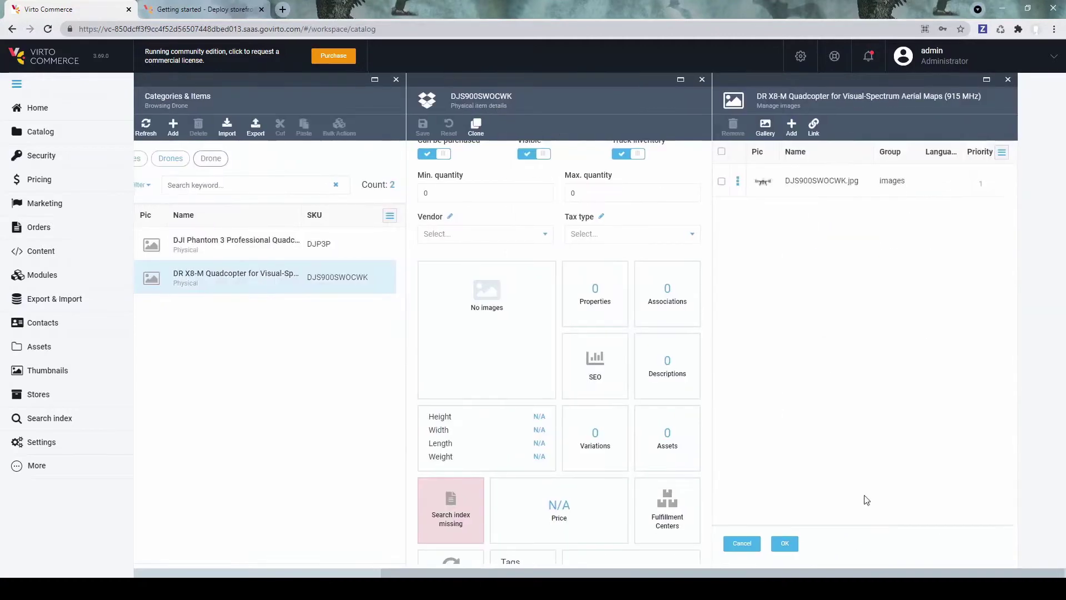
{"action": "left_click", "coordinate": [785, 543]}
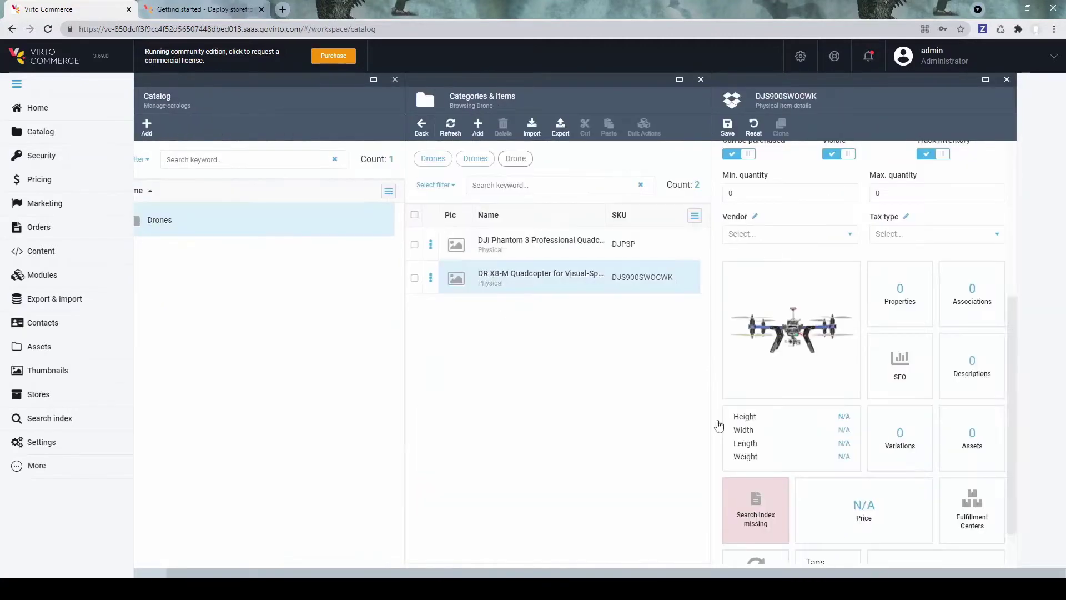
{"action": "left_click", "coordinate": [728, 127]}
Step: Upload images DJP3P.jpg and DJP3P_2.jpg to the DJI Phantom and save it
{"action": "left_click", "coordinate": [521, 251]}
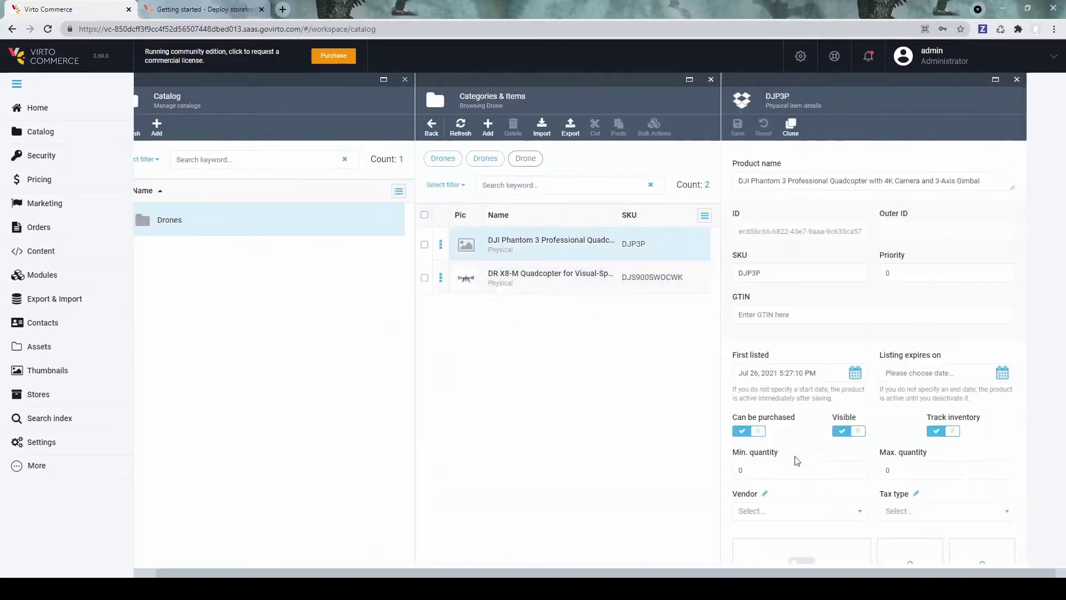
{"action": "scroll", "coordinate": [806, 469], "scroll_direction": "down", "scroll_amount": 5}
{"action": "left_click", "coordinate": [761, 293]}
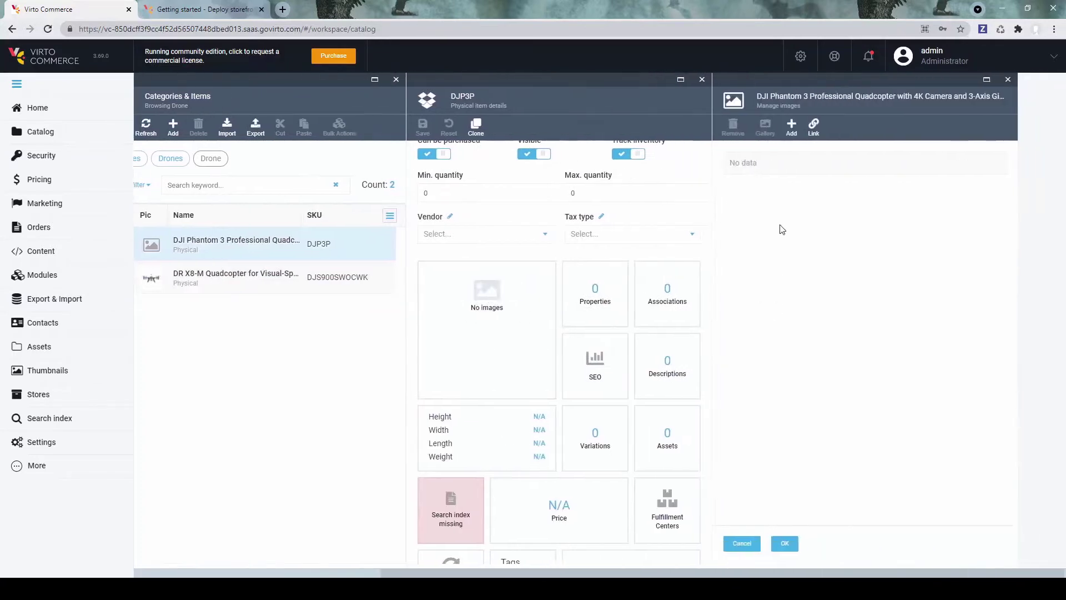
{"action": "left_click", "coordinate": [792, 125]}
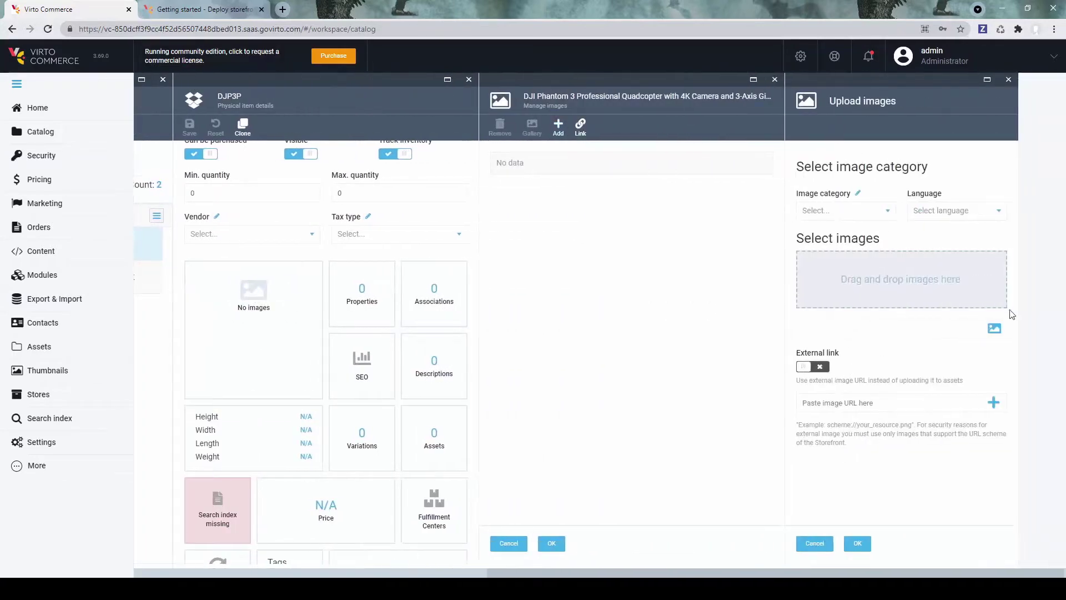
{"action": "left_click", "coordinate": [997, 331]}
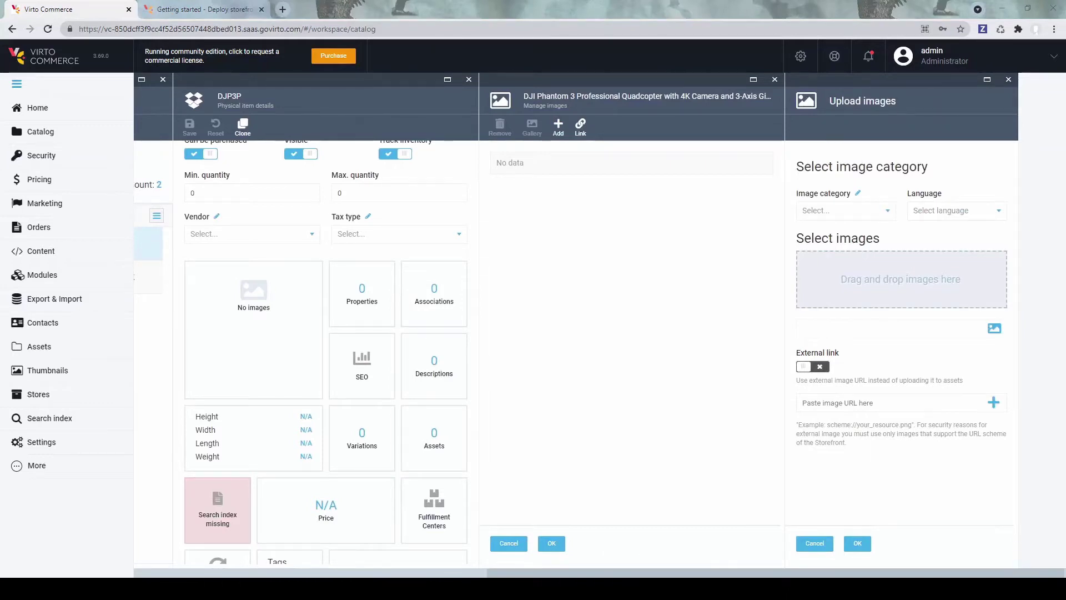
{"action": "left_click", "coordinate": [859, 546]}
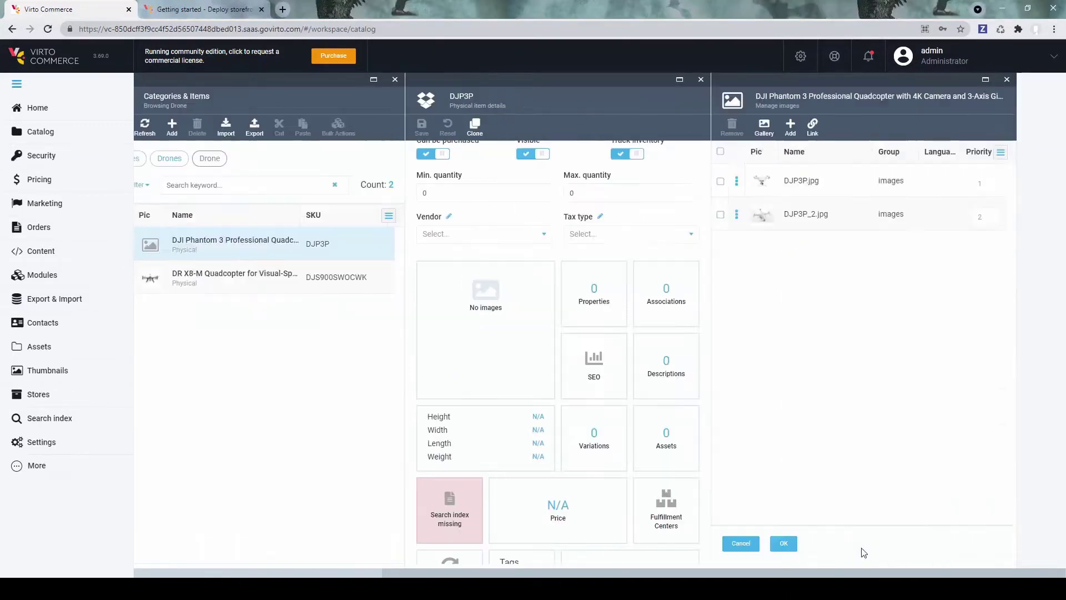
{"action": "left_click", "coordinate": [784, 543]}
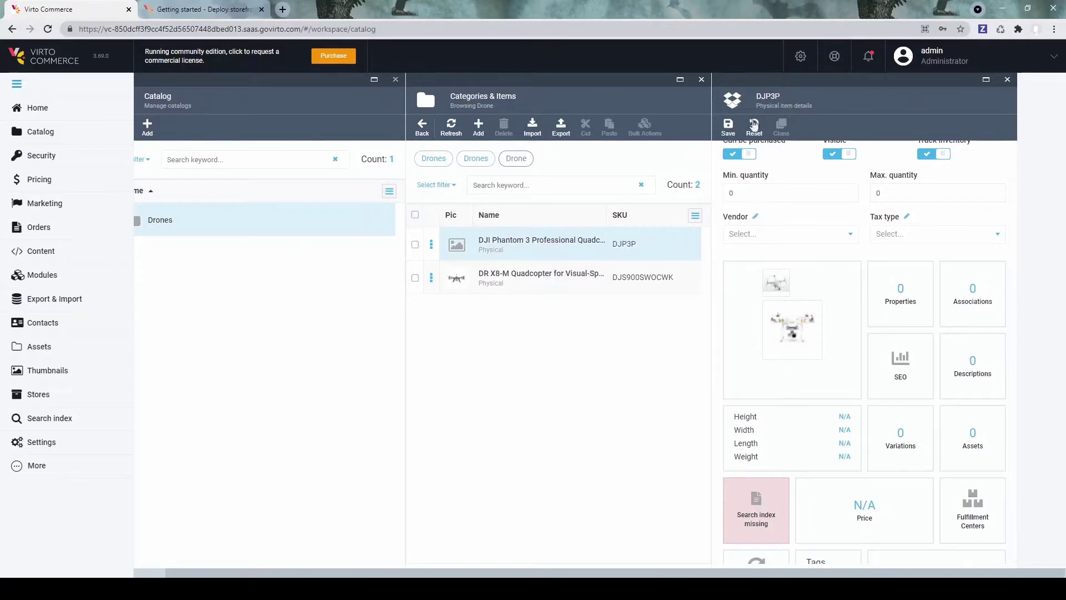
{"action": "left_click", "coordinate": [728, 127]}
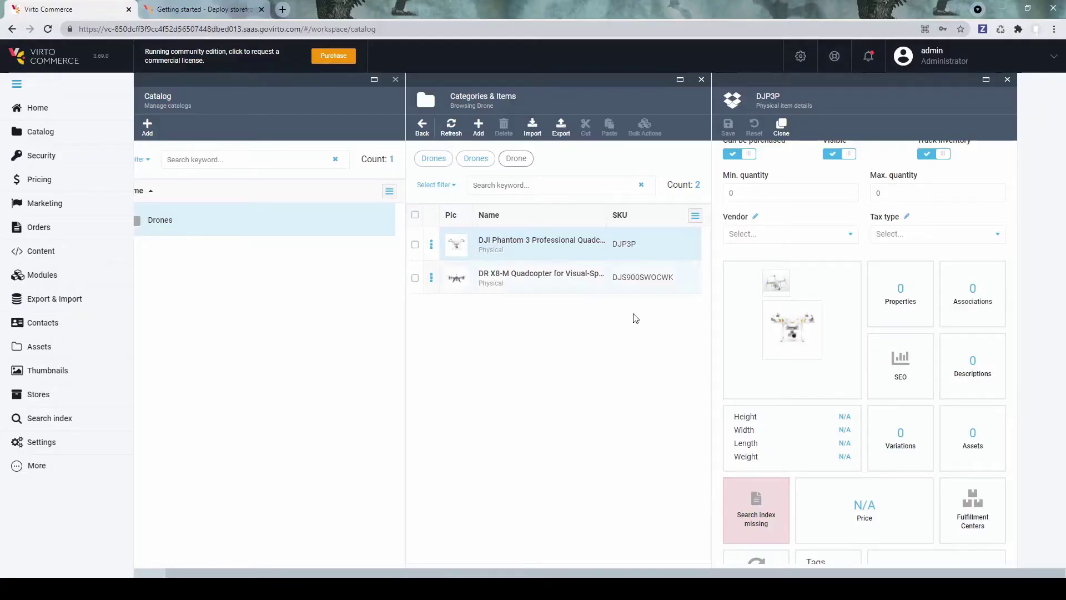
{"action": "scroll", "coordinate": [800, 430], "scroll_direction": "down", "scroll_amount": 1}
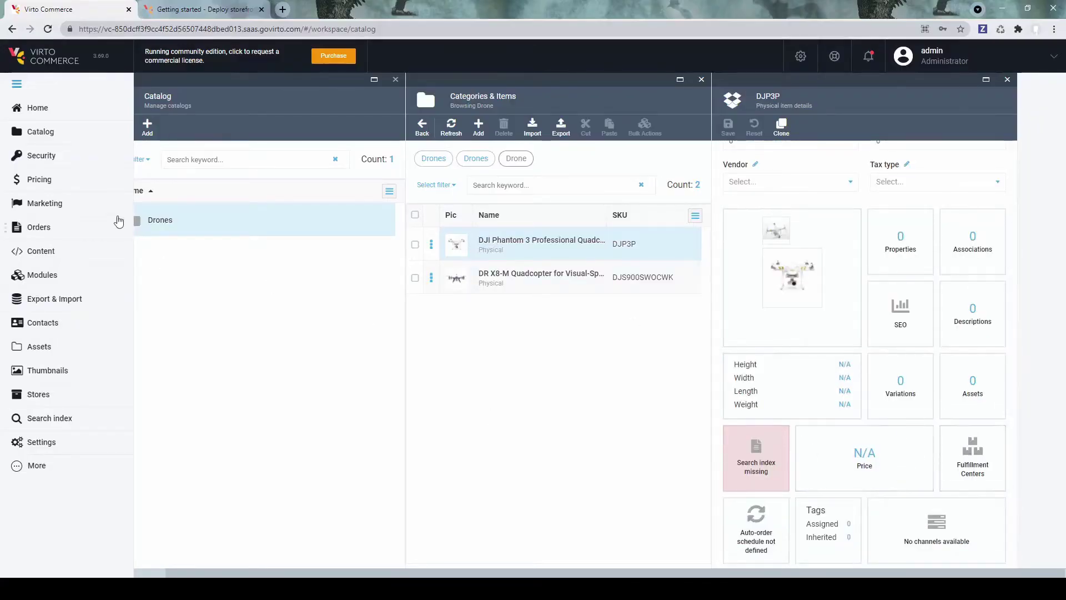
Step: Create the Default_EUR price list with EUR currency
{"action": "left_click", "coordinate": [49, 181]}
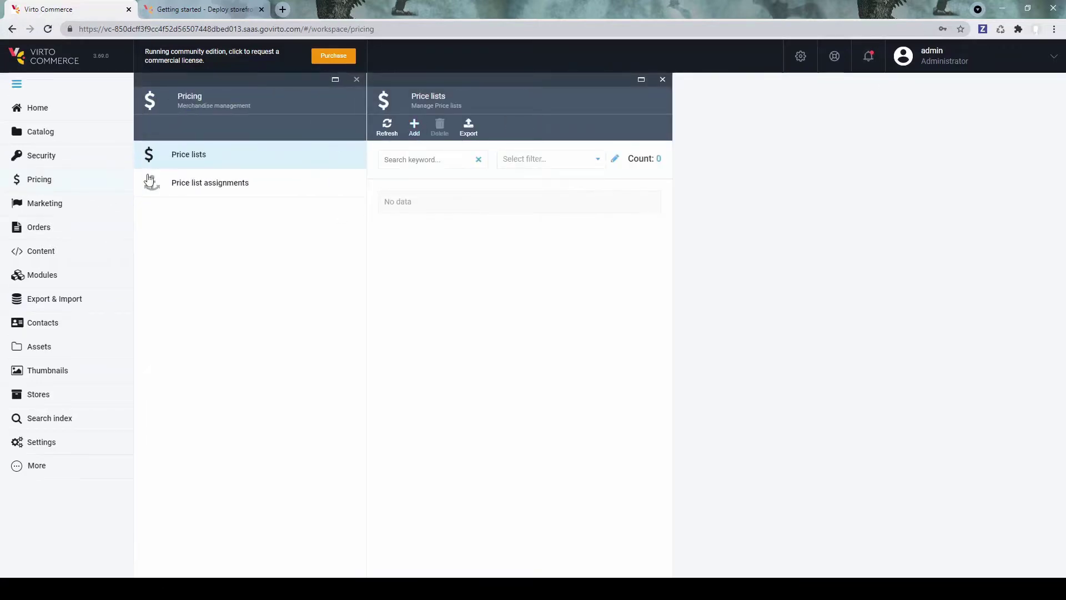
{"action": "left_click", "coordinate": [414, 128]}
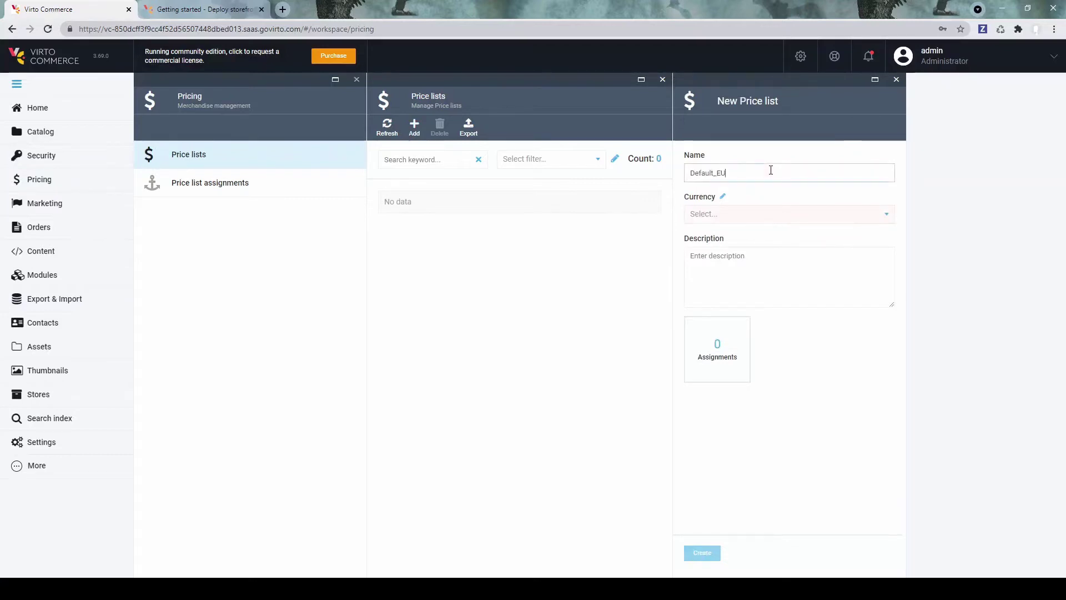
{"action": "left_click", "coordinate": [771, 214]}
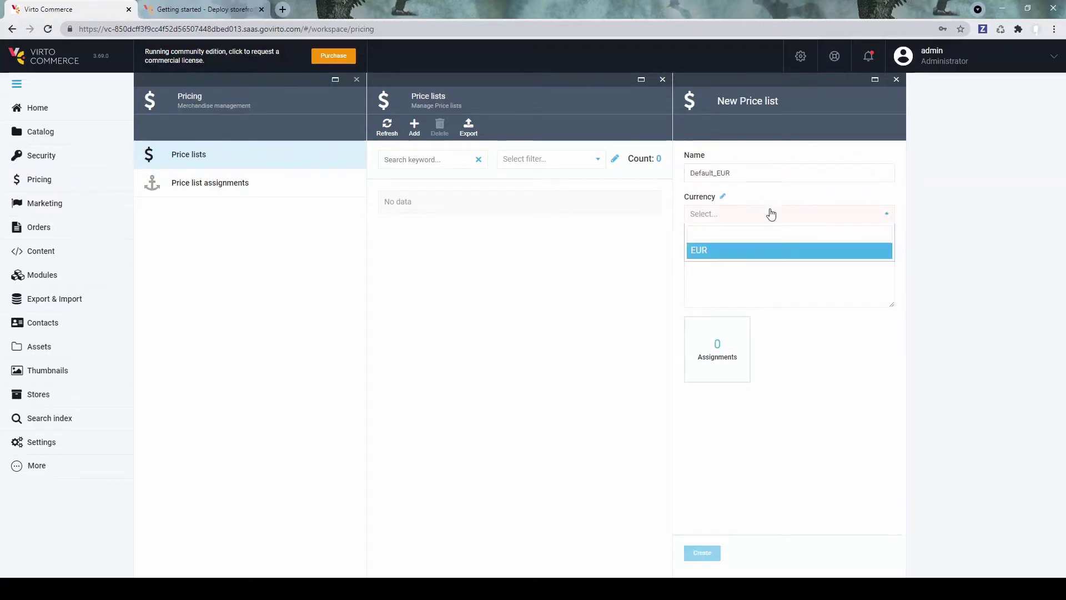
{"action": "left_click", "coordinate": [768, 251]}
{"action": "left_click", "coordinate": [704, 554]}
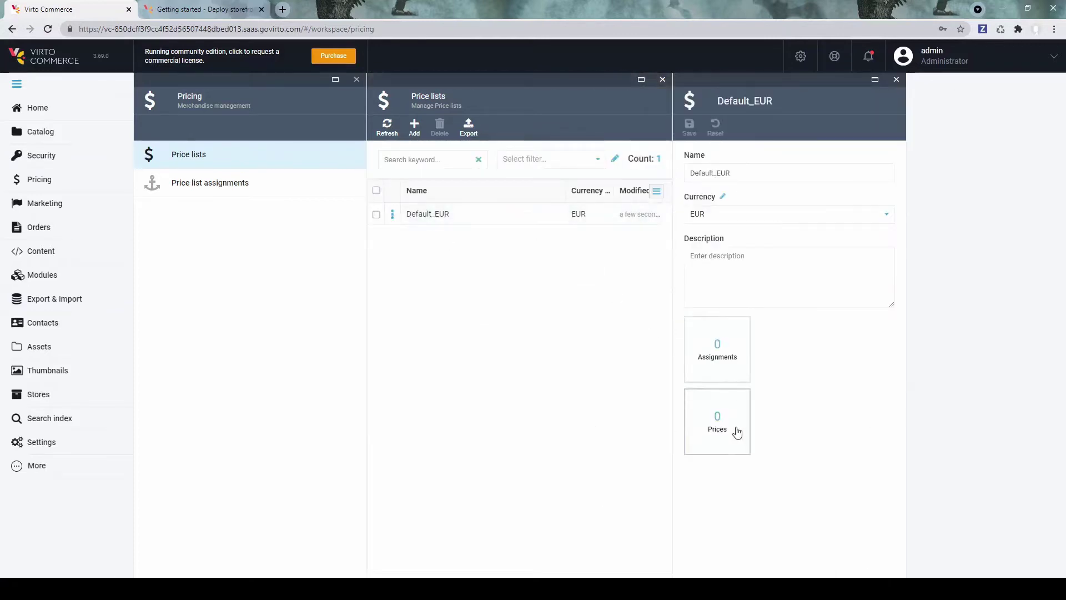
Step: Add both drones from the Drones catalog's Drone category to the price list
{"action": "left_click", "coordinate": [730, 436]}
{"action": "left_click", "coordinate": [688, 126]}
{"action": "left_click", "coordinate": [824, 198]}
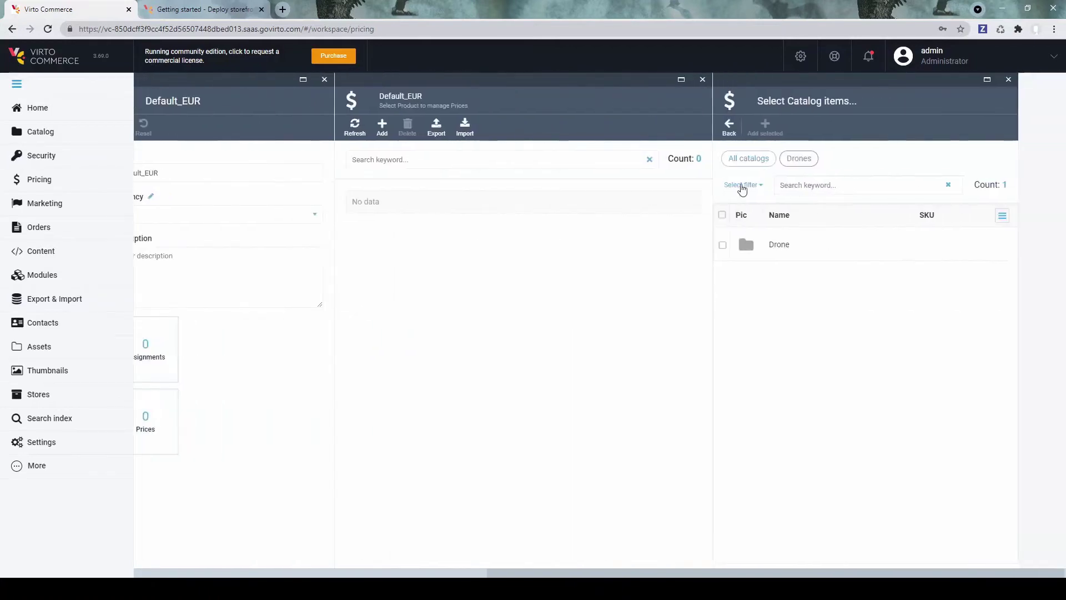
{"action": "left_click", "coordinate": [773, 254]}
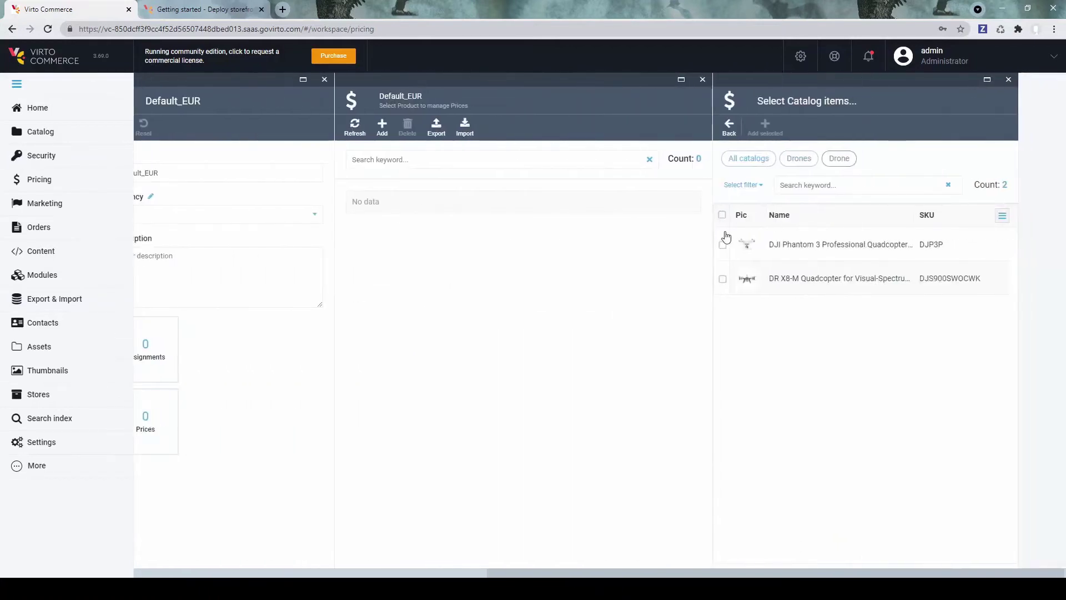
{"action": "left_click", "coordinate": [722, 215]}
{"action": "left_click", "coordinate": [766, 125]}
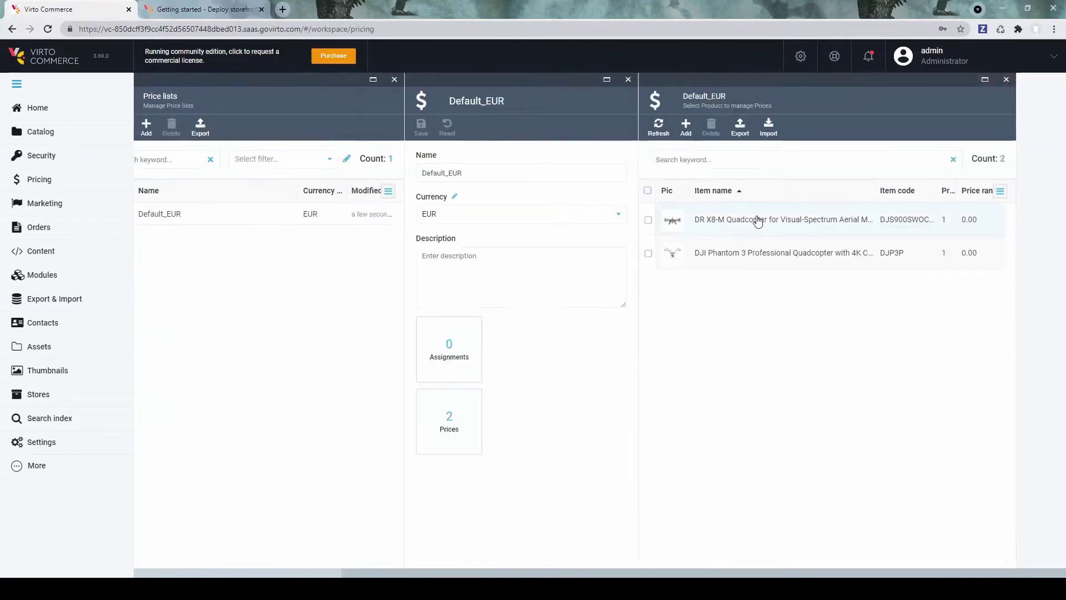
Step: Set list prices of 915 for DR X8-M and 1,084 for DJI Phantom 3
{"action": "left_click", "coordinate": [757, 220]}
{"action": "left_click", "coordinate": [809, 181]}
{"action": "type", "text": "915"}
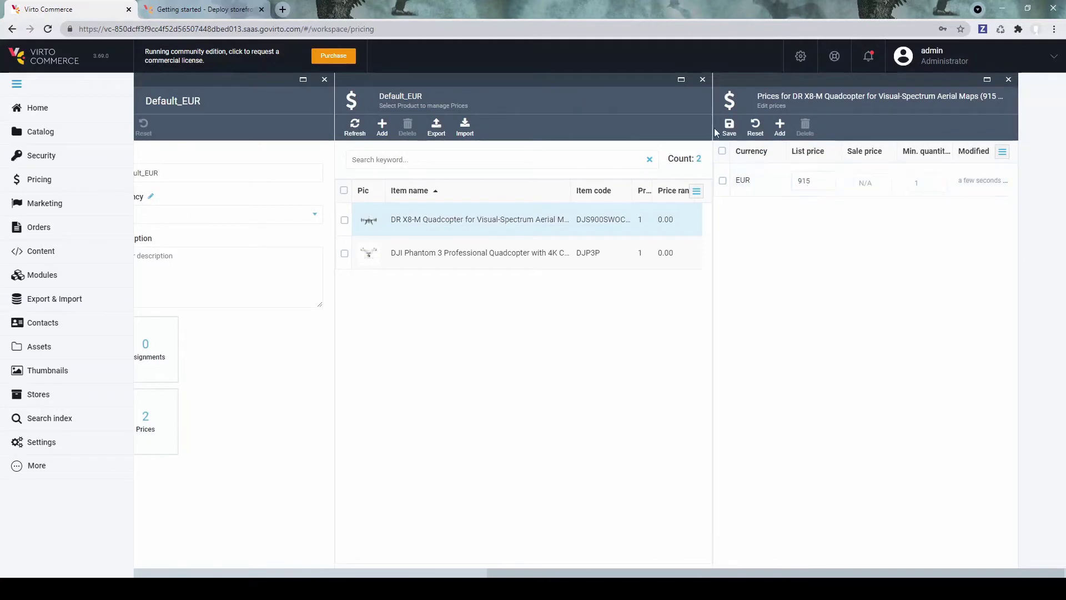
{"action": "left_click", "coordinate": [727, 131]}
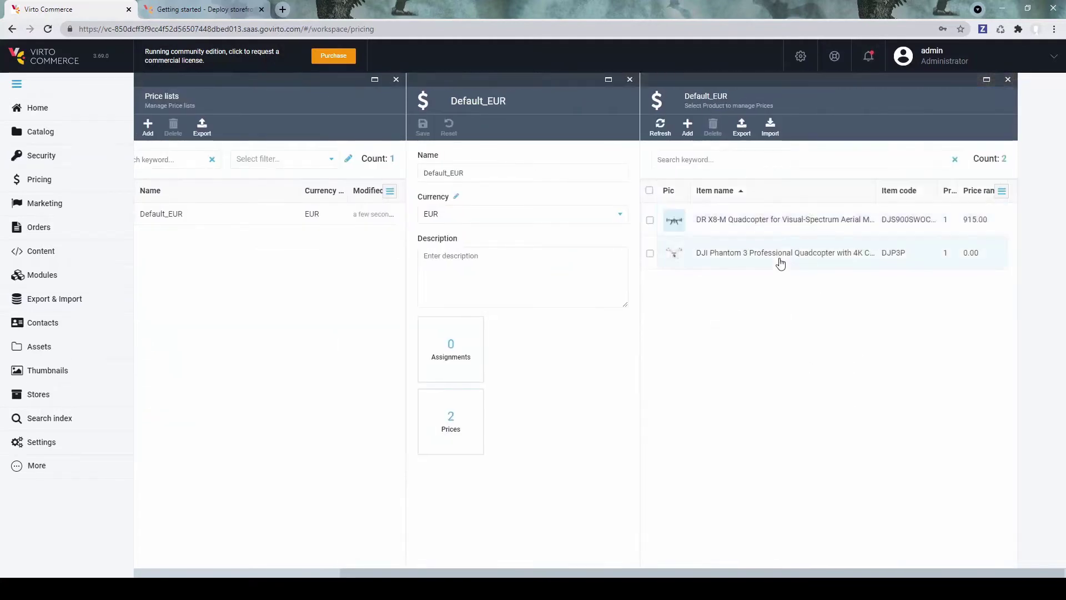
{"action": "left_click", "coordinate": [782, 257]}
{"action": "left_click", "coordinate": [815, 180]}
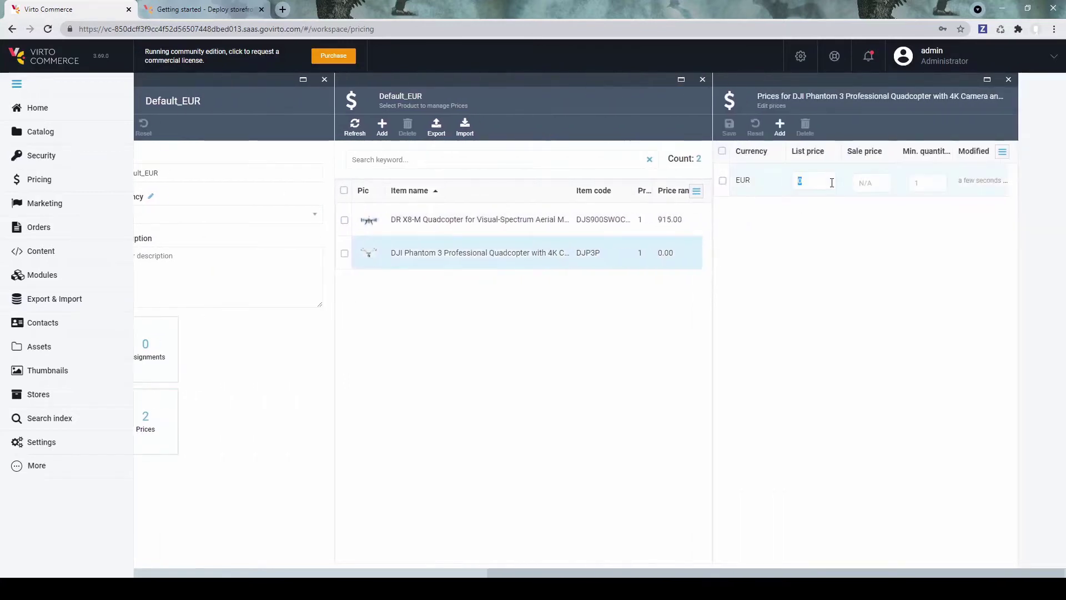
{"action": "type", "text": "1084.00"}
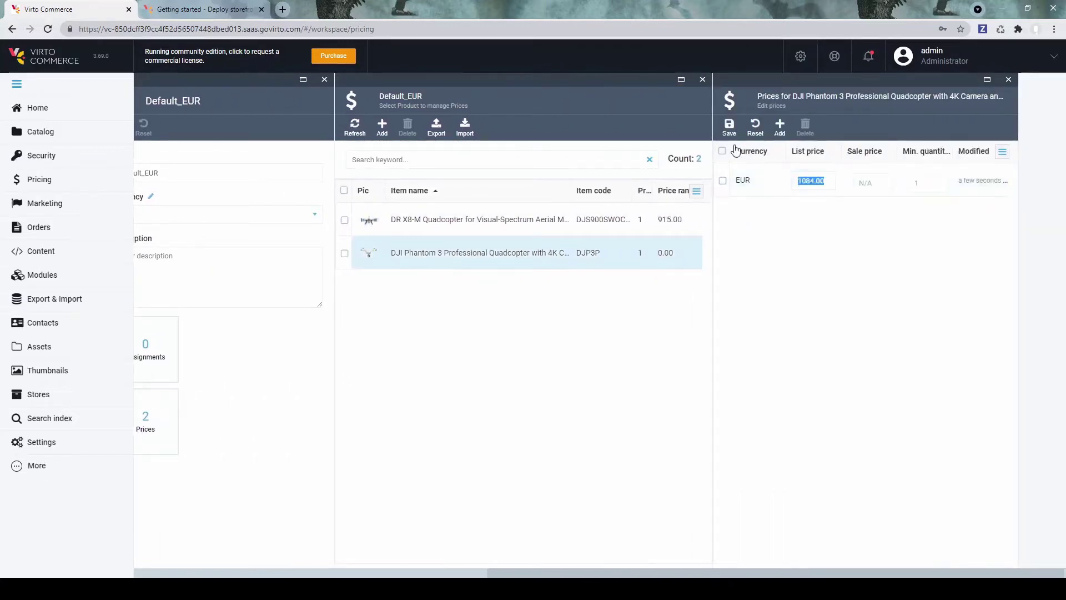
{"action": "left_click", "coordinate": [729, 128]}
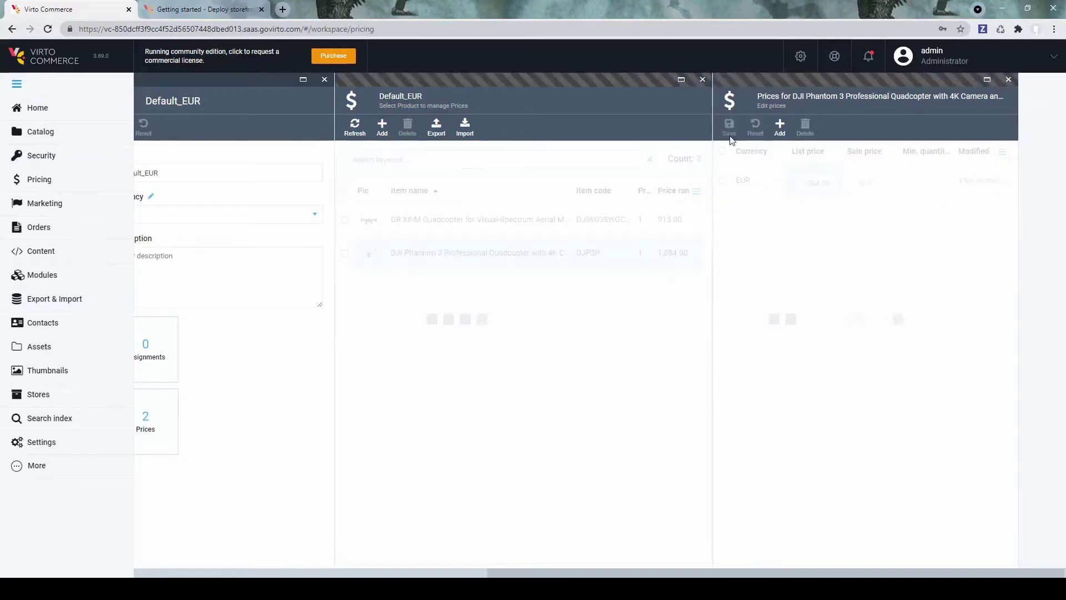
Step: Create a price list assignment named Default linking Default_EUR to the Drones catalog
{"action": "left_click", "coordinate": [438, 352]}
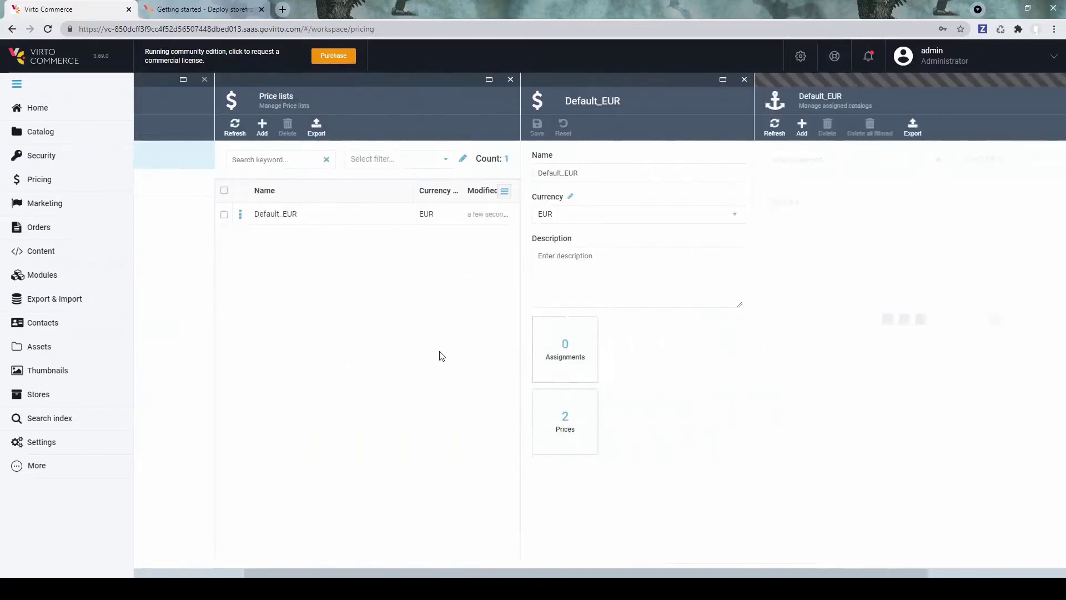
{"action": "left_click", "coordinate": [616, 126]}
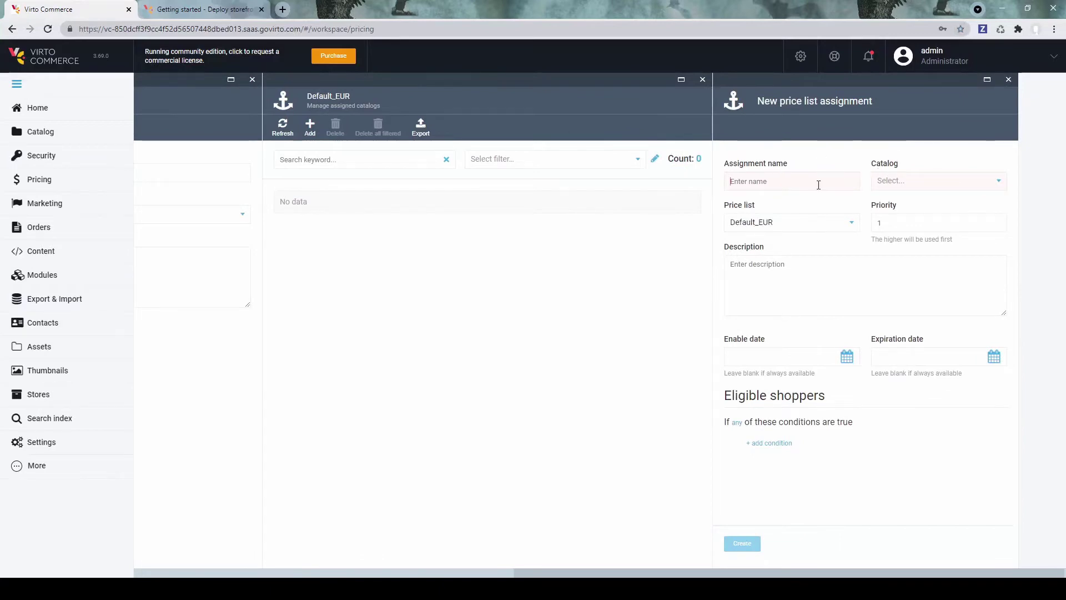
{"action": "type", "text": "Default"}
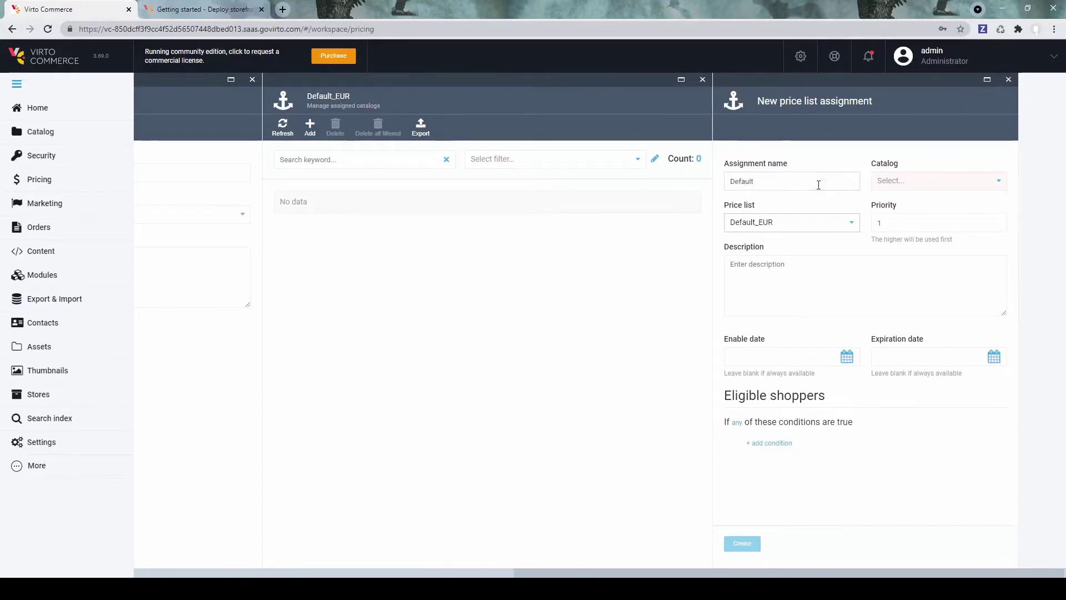
{"action": "left_click", "coordinate": [944, 186]}
{"action": "left_click", "coordinate": [898, 217]}
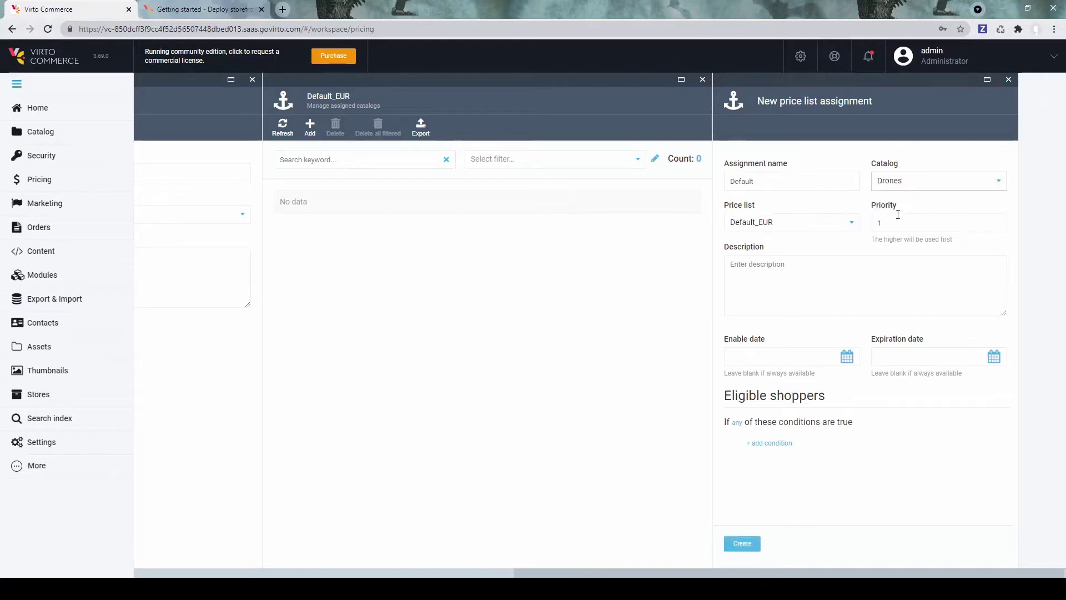
{"action": "left_click", "coordinate": [737, 542]}
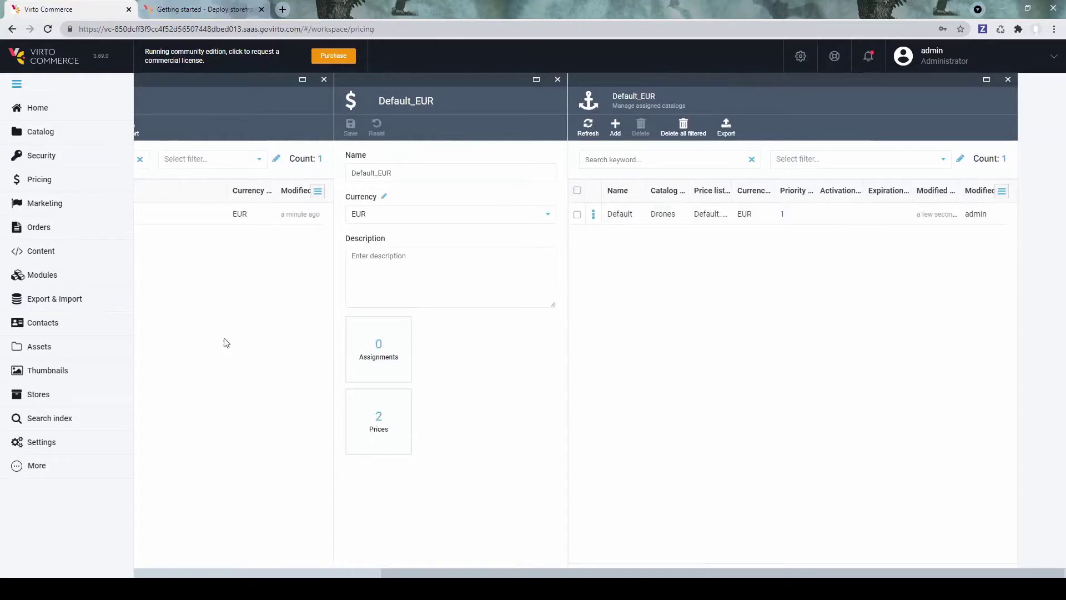
{"action": "left_click", "coordinate": [215, 220]}
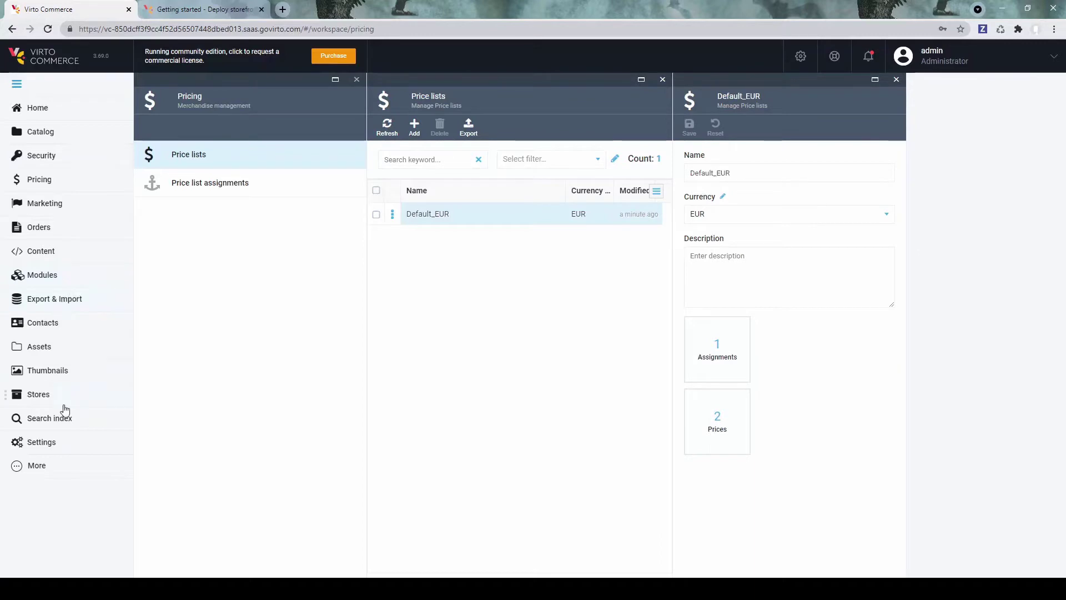
Step: Start a new store with code mydrones and name Drones store
{"action": "left_click", "coordinate": [45, 400]}
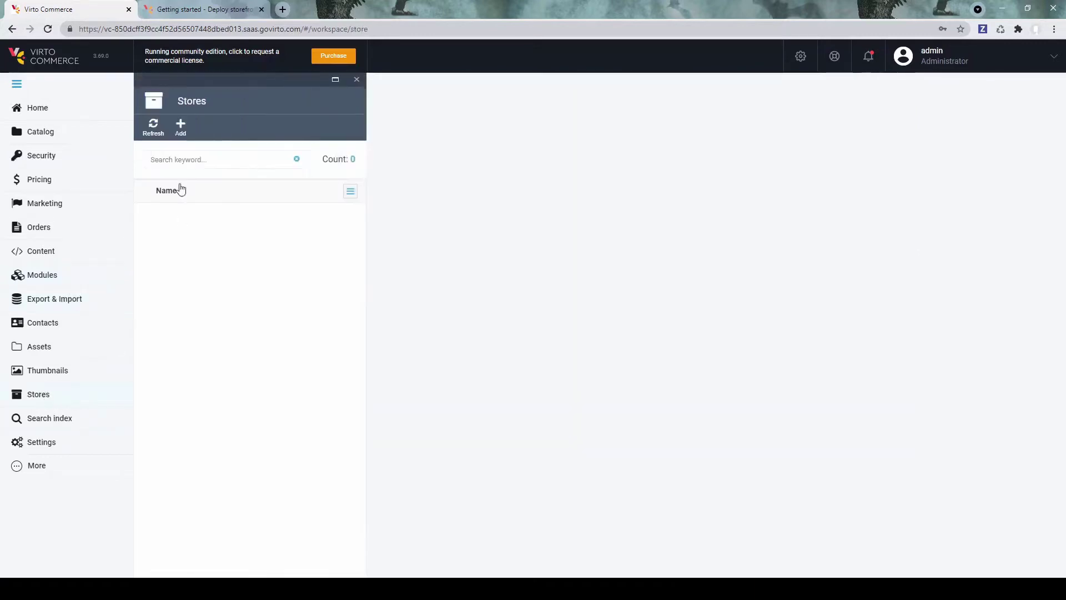
{"action": "left_click", "coordinate": [181, 129]}
{"action": "type", "text": "mydrones"}
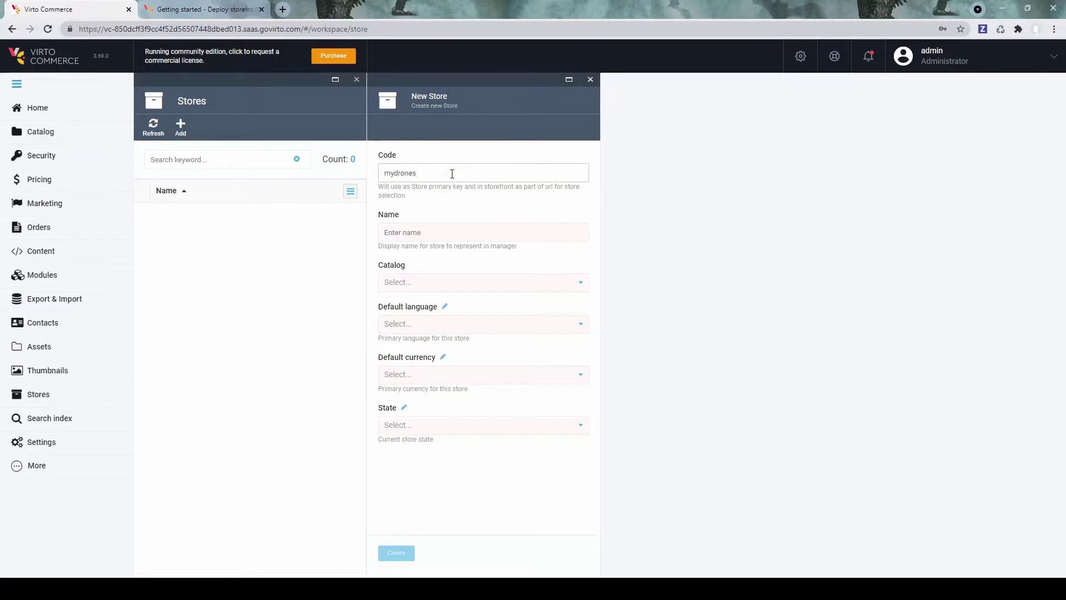
{"action": "left_click", "coordinate": [489, 234]}
{"action": "type", "text": "Drones store"}
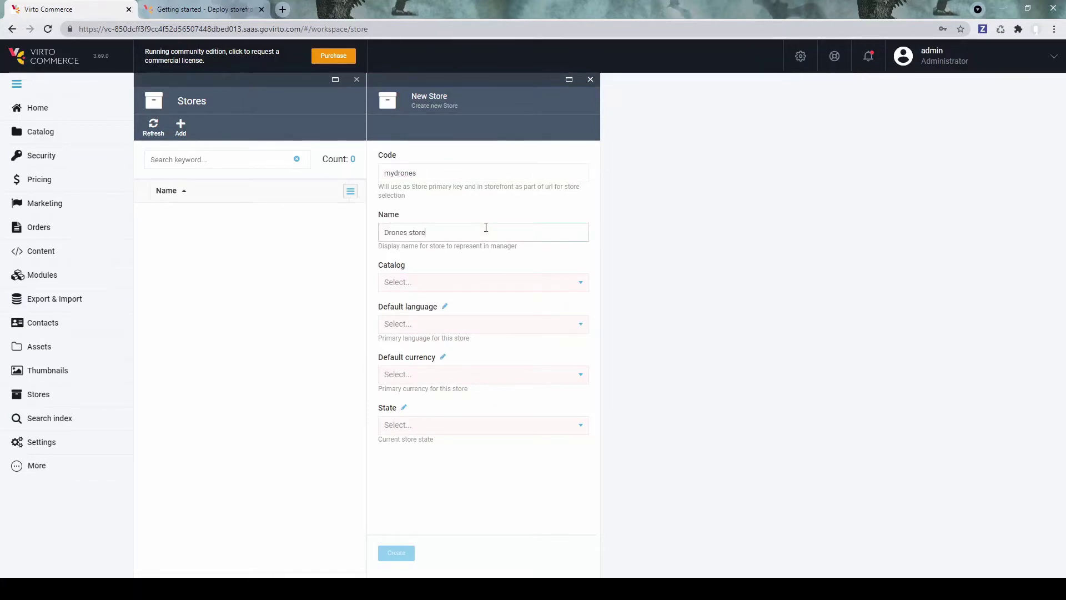
Step: Give the store the Drones catalog, en-US language, EUR currency and Open state, then create it
{"action": "left_click", "coordinate": [501, 288]}
{"action": "left_click", "coordinate": [434, 324]}
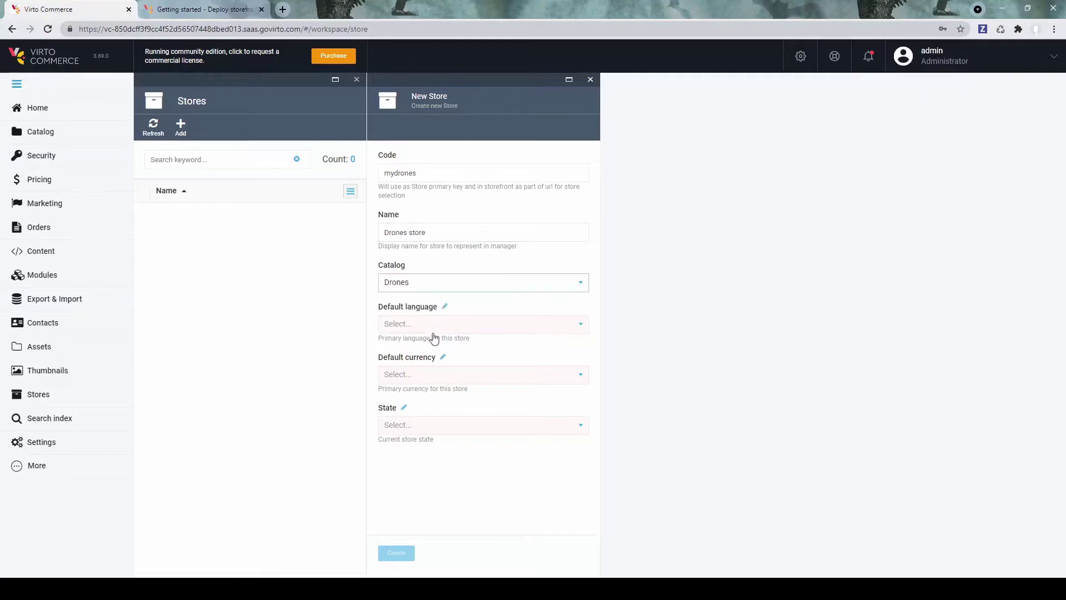
{"action": "left_click", "coordinate": [436, 328]}
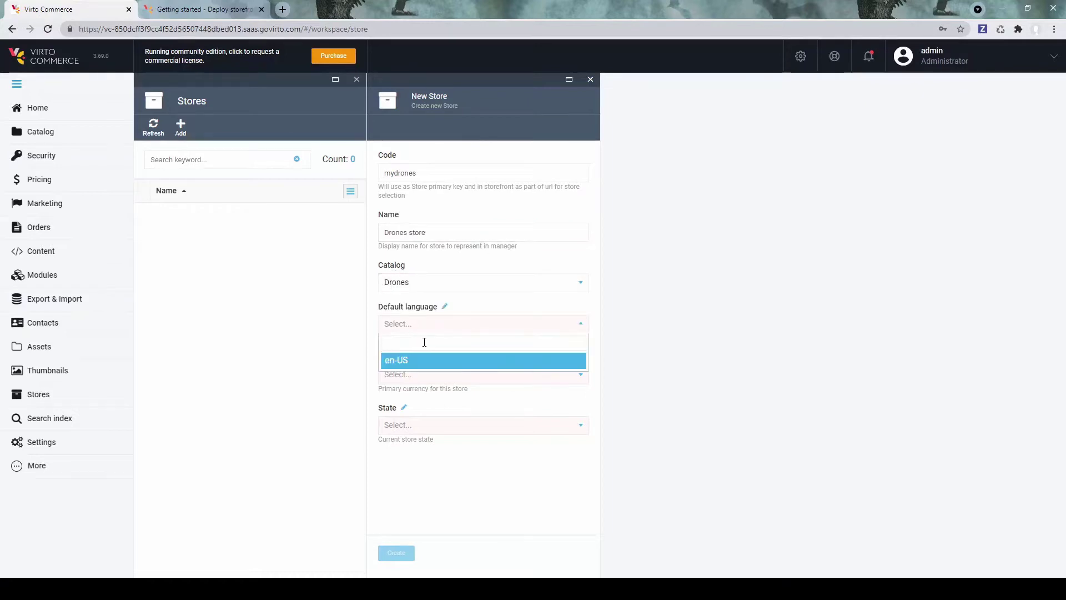
{"action": "left_click", "coordinate": [435, 363]}
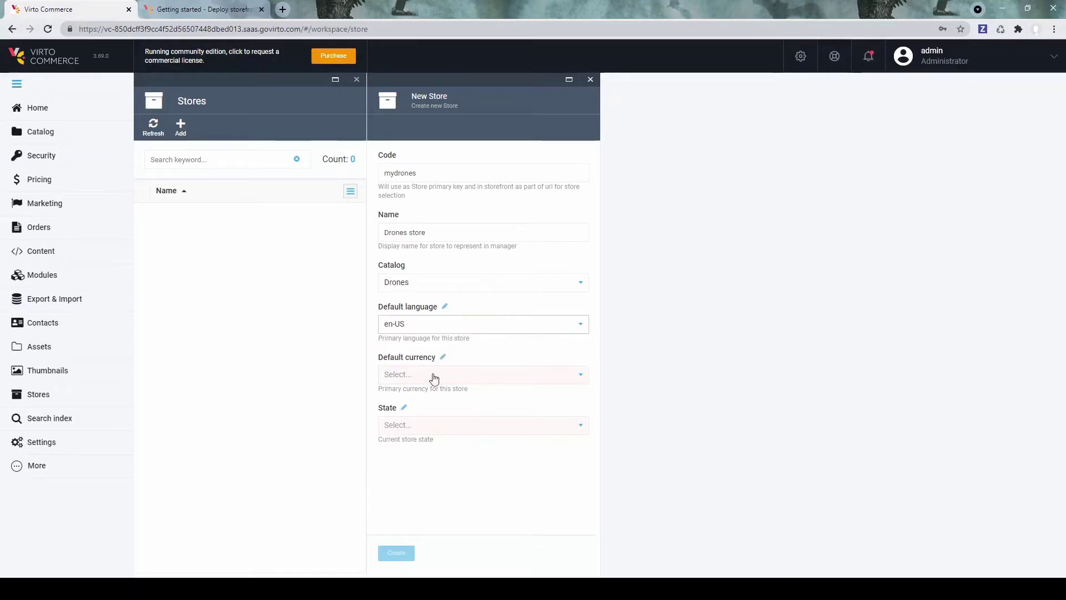
{"action": "left_click", "coordinate": [434, 379]}
{"action": "left_click", "coordinate": [418, 414]}
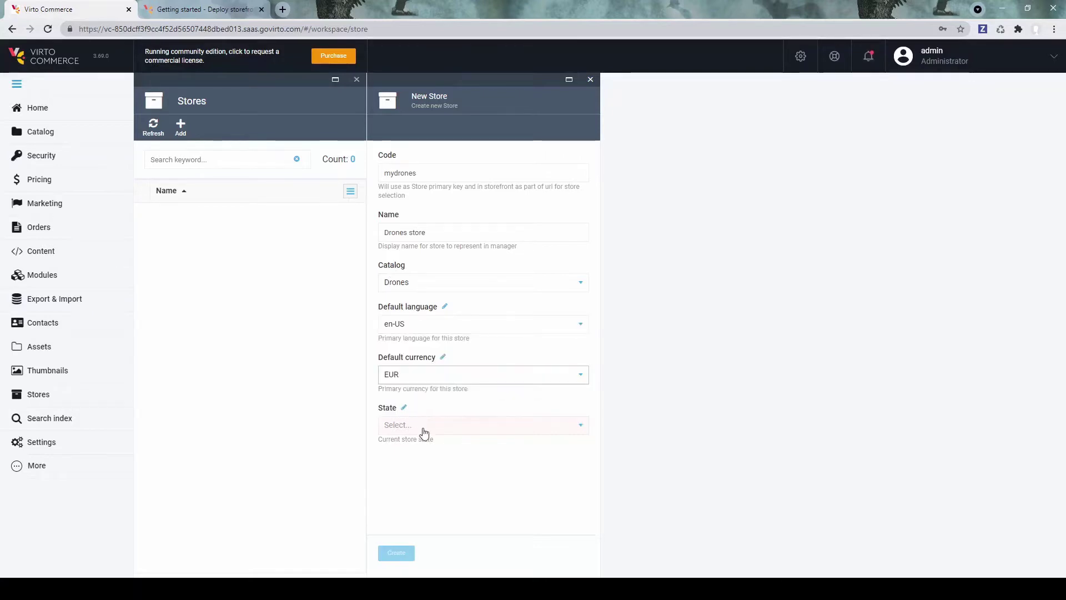
{"action": "left_click", "coordinate": [424, 428]}
{"action": "left_click", "coordinate": [422, 468]}
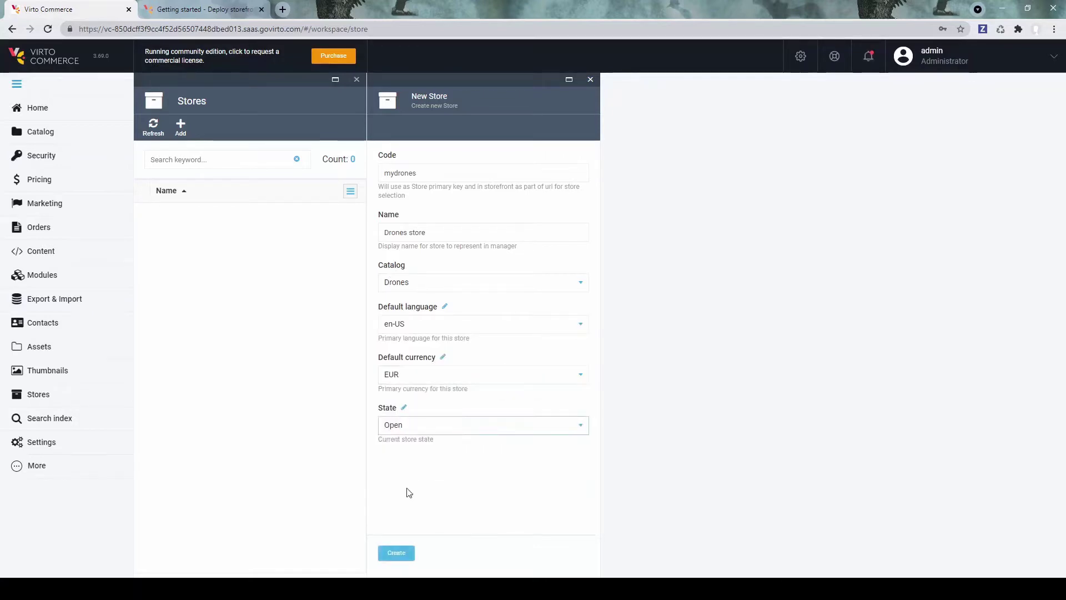
{"action": "left_click", "coordinate": [401, 553]}
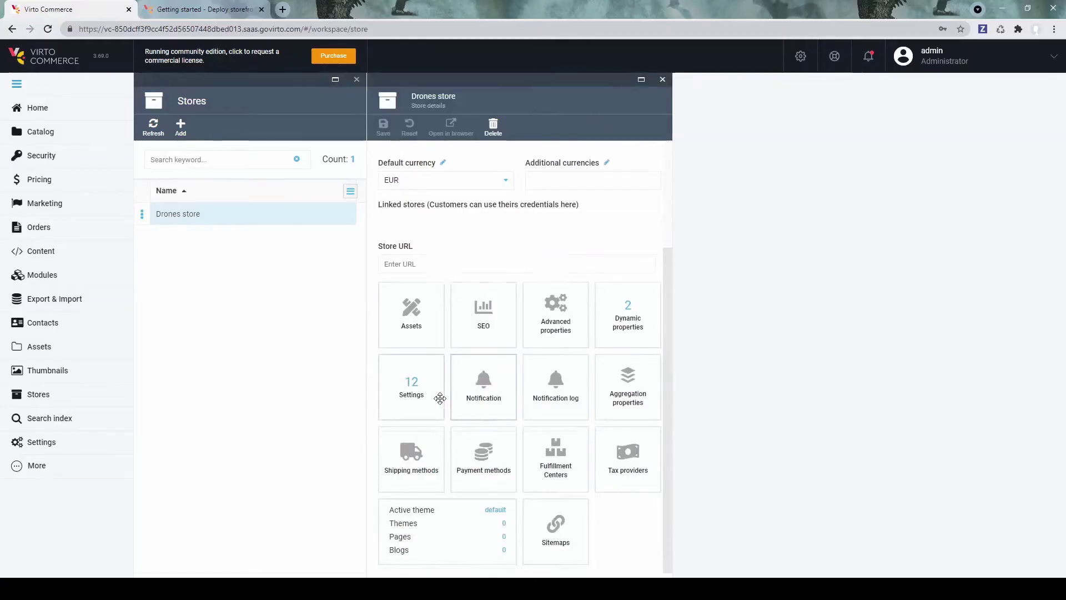
Step: Activate the Drones store's Fixed shipping rate method
{"action": "scroll", "coordinate": [441, 399], "scroll_direction": "up", "scroll_amount": 3}
{"action": "scroll", "coordinate": [441, 399], "scroll_direction": "down", "scroll_amount": 3}
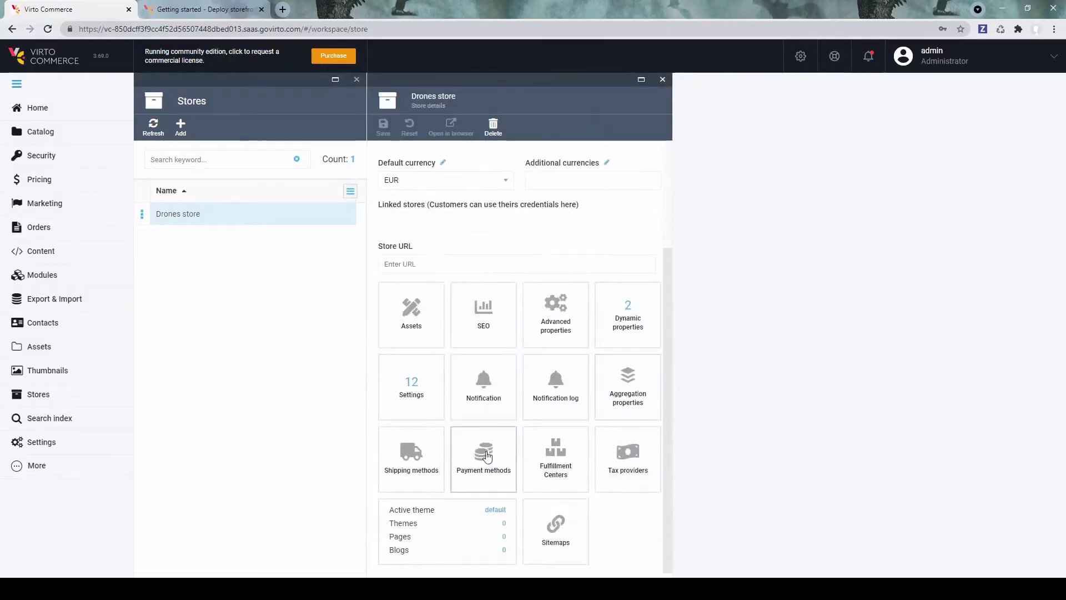
{"action": "left_click", "coordinate": [412, 469]}
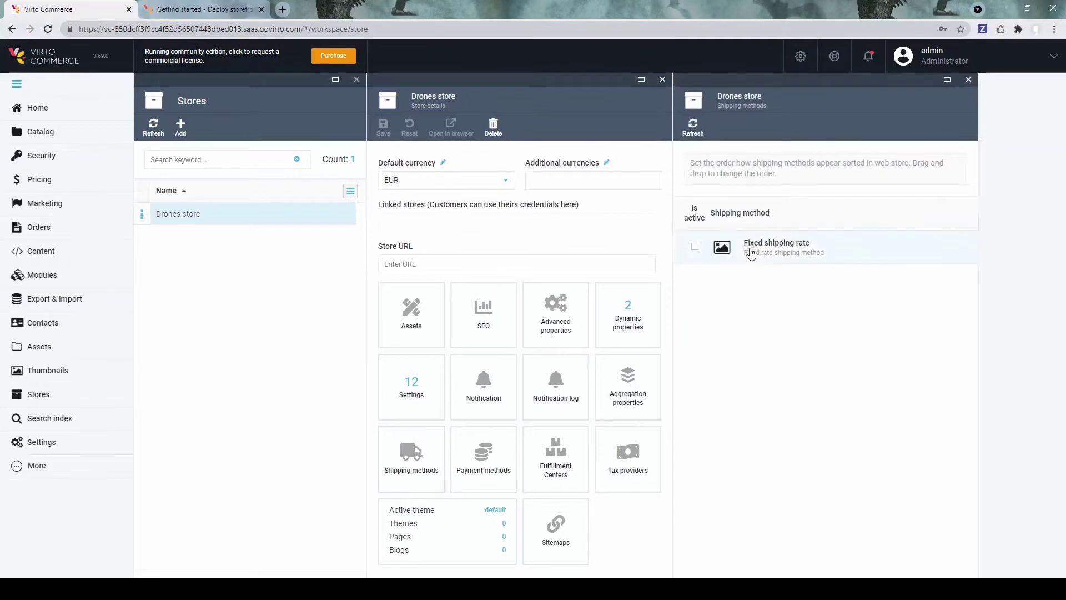
{"action": "left_click", "coordinate": [751, 249]}
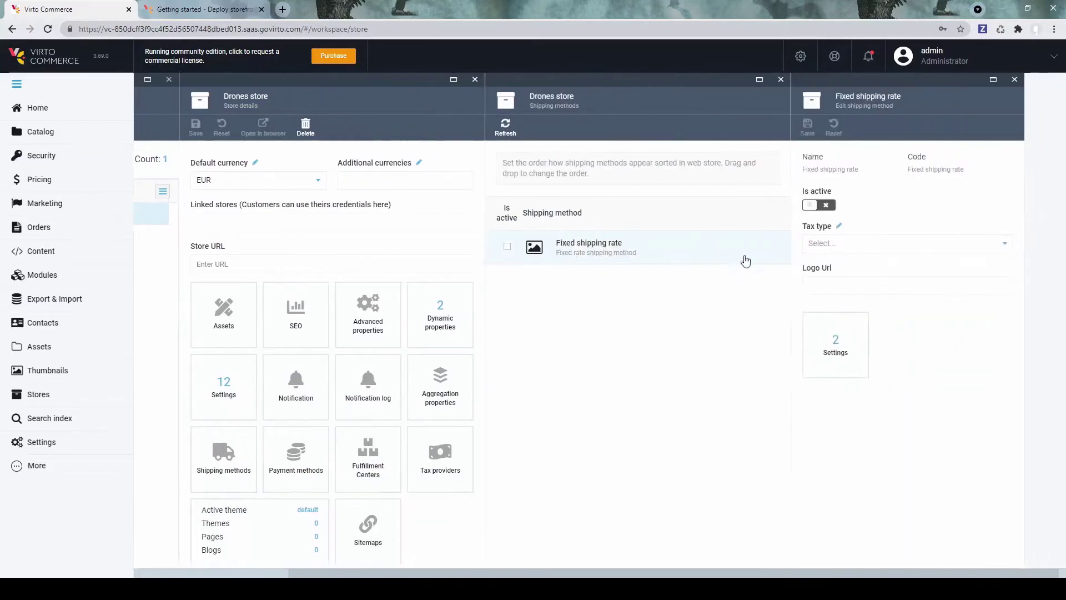
{"action": "left_click", "coordinate": [818, 203]}
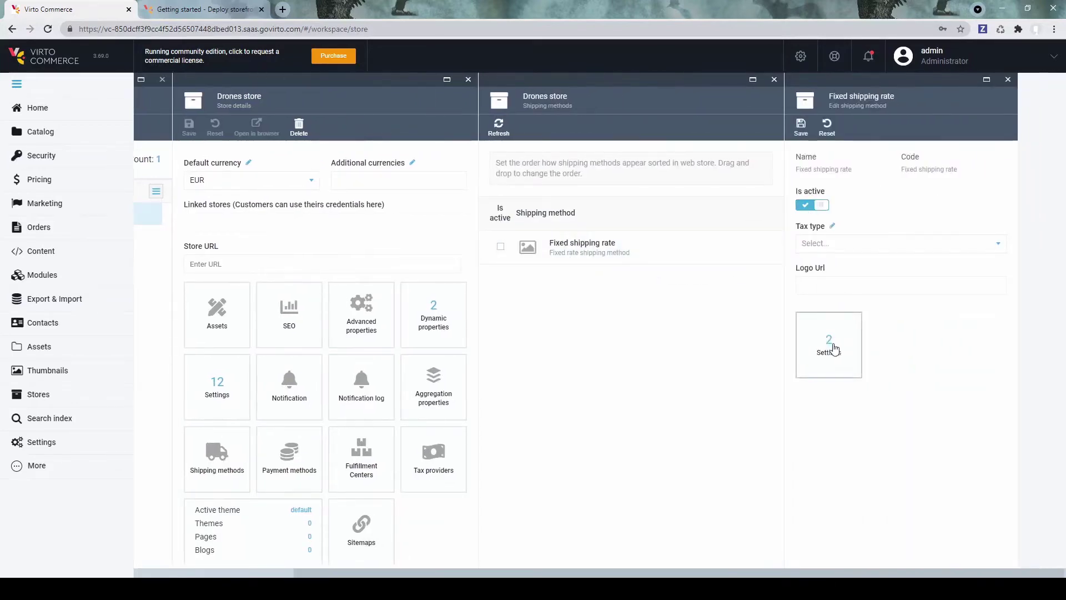
Step: Set fixed shipping rates of 5 ground and 1 air, save, and show payment methods
{"action": "left_click", "coordinate": [827, 345]}
{"action": "left_click", "coordinate": [853, 201]}
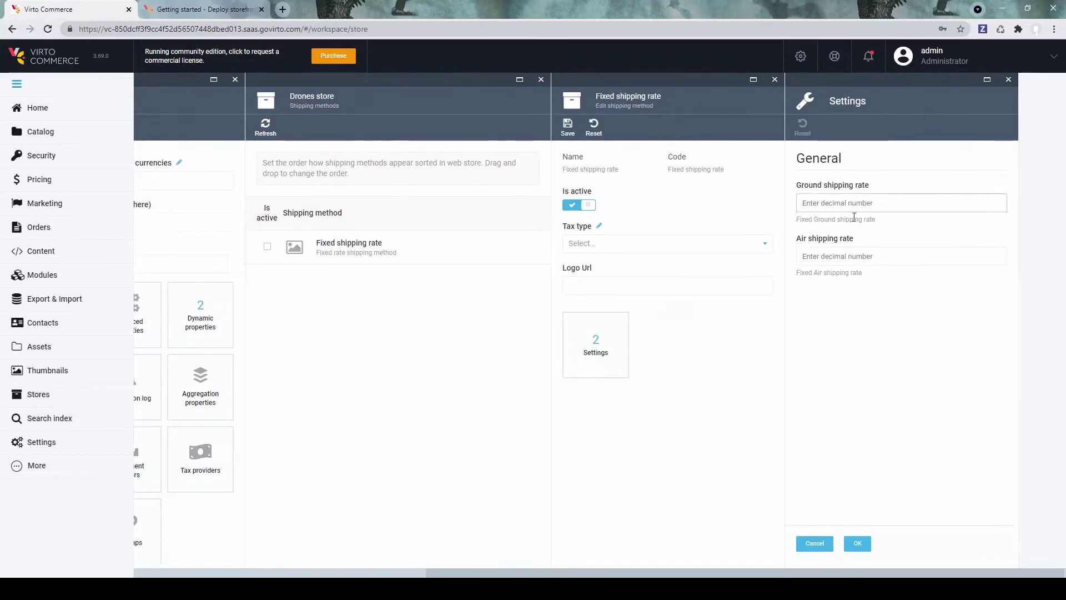
{"action": "type", "text": "5"}
{"action": "left_click", "coordinate": [832, 255]}
{"action": "type", "text": "10"}
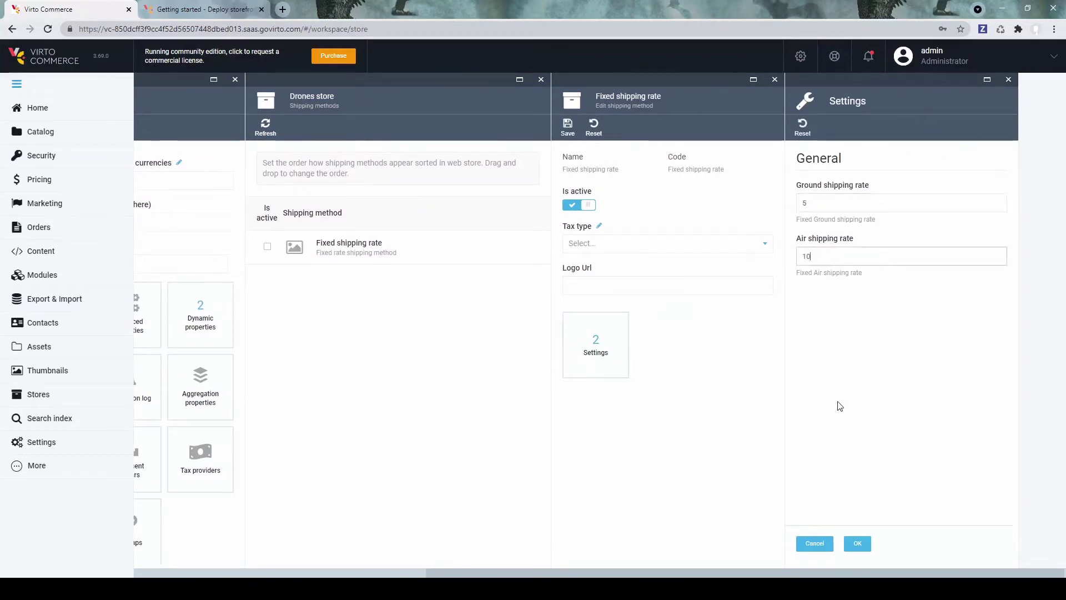
{"action": "left_click", "coordinate": [858, 544]}
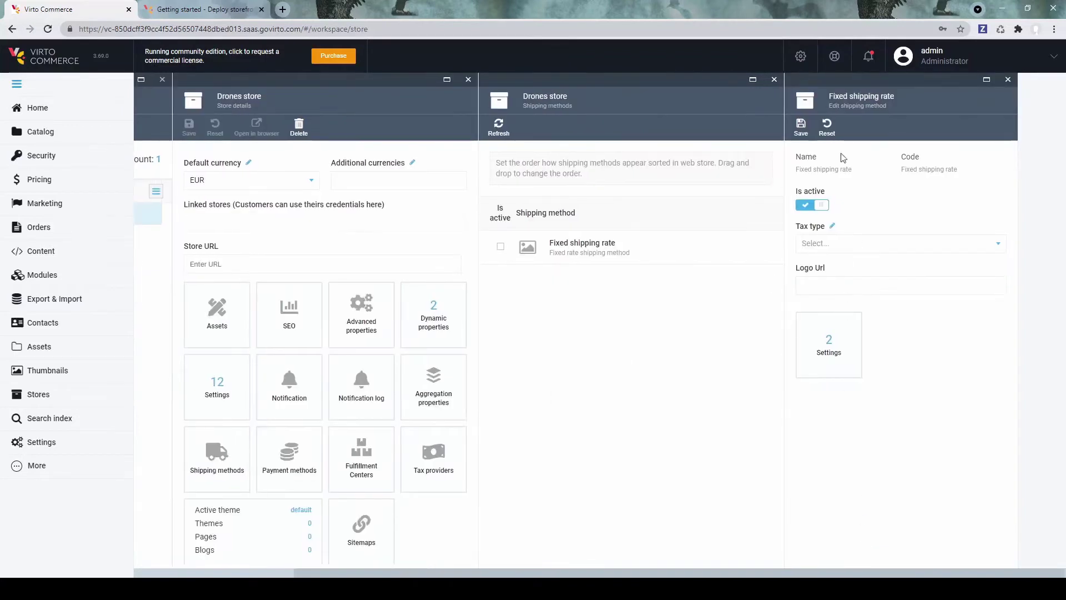
{"action": "left_click", "coordinate": [801, 129]}
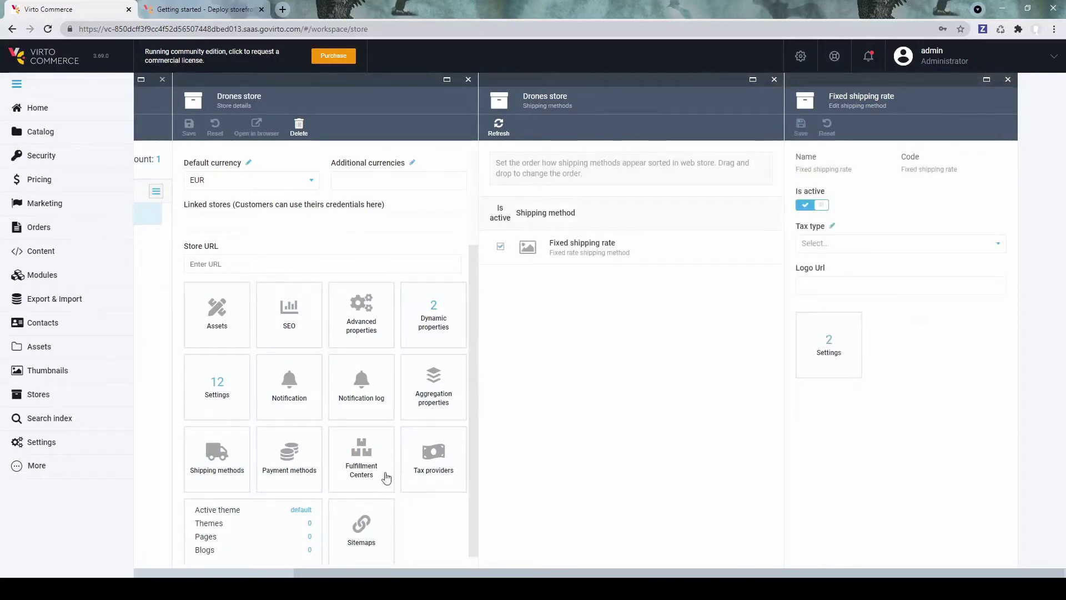
{"action": "left_click", "coordinate": [290, 466]}
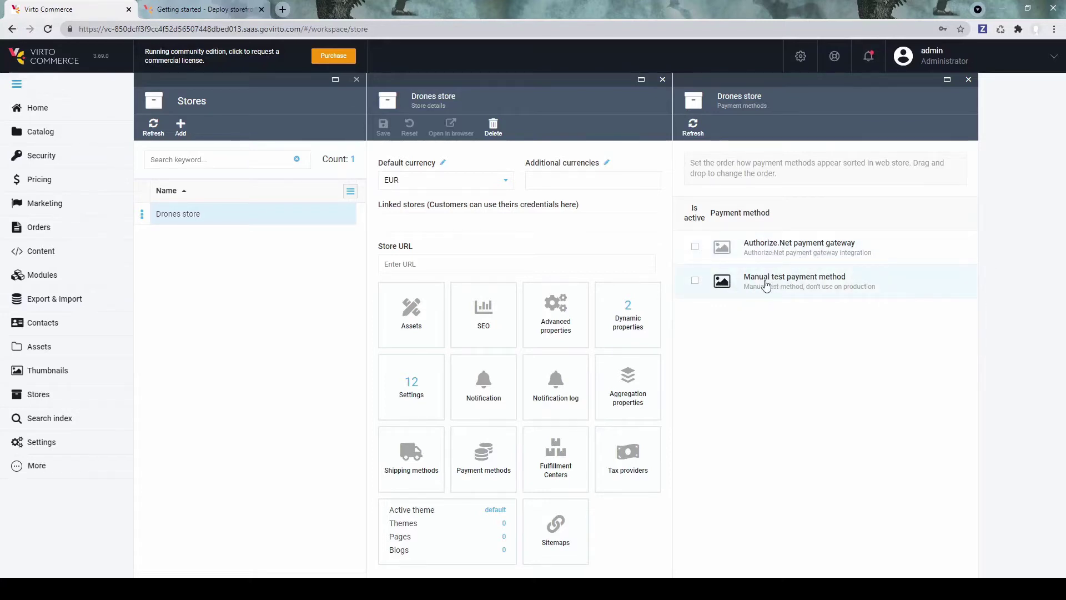
Step: Activate the Manual test payment method for the Drones store
{"action": "left_click", "coordinate": [766, 284]}
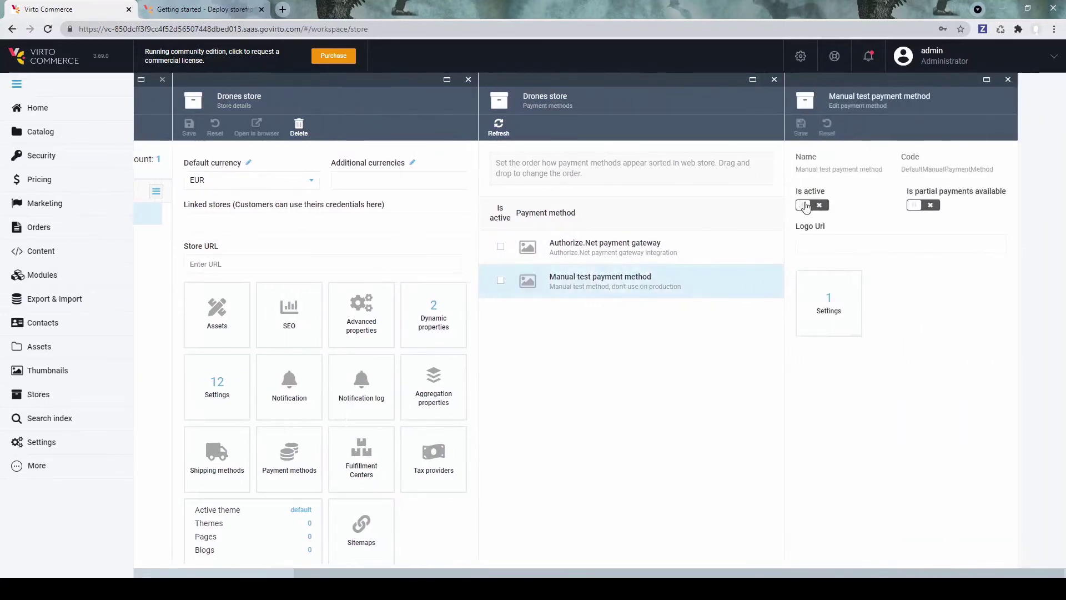
{"action": "left_click", "coordinate": [806, 205]}
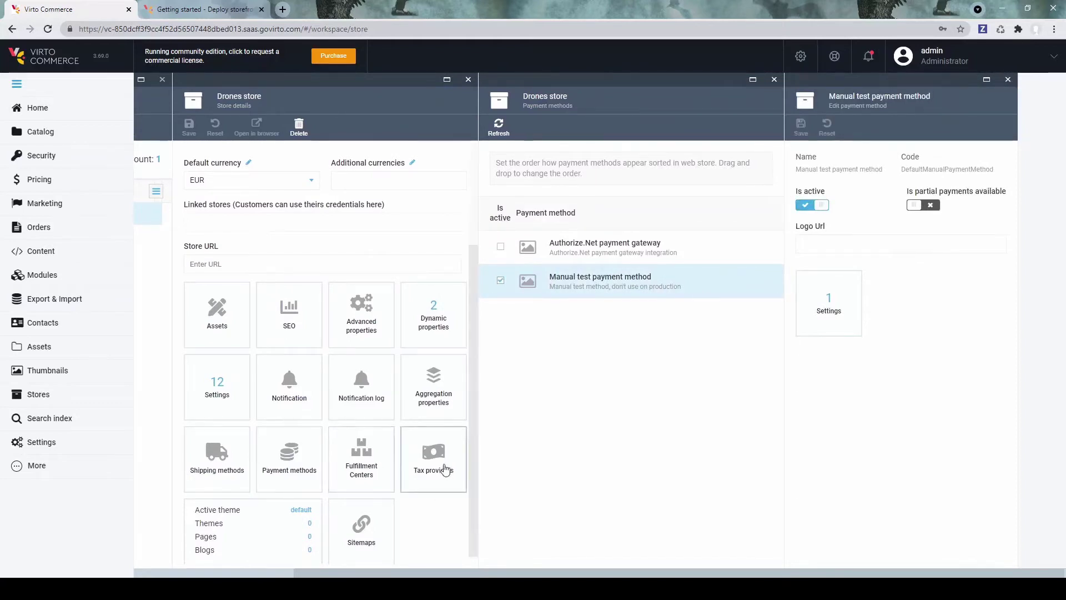
{"action": "left_click", "coordinate": [440, 470]}
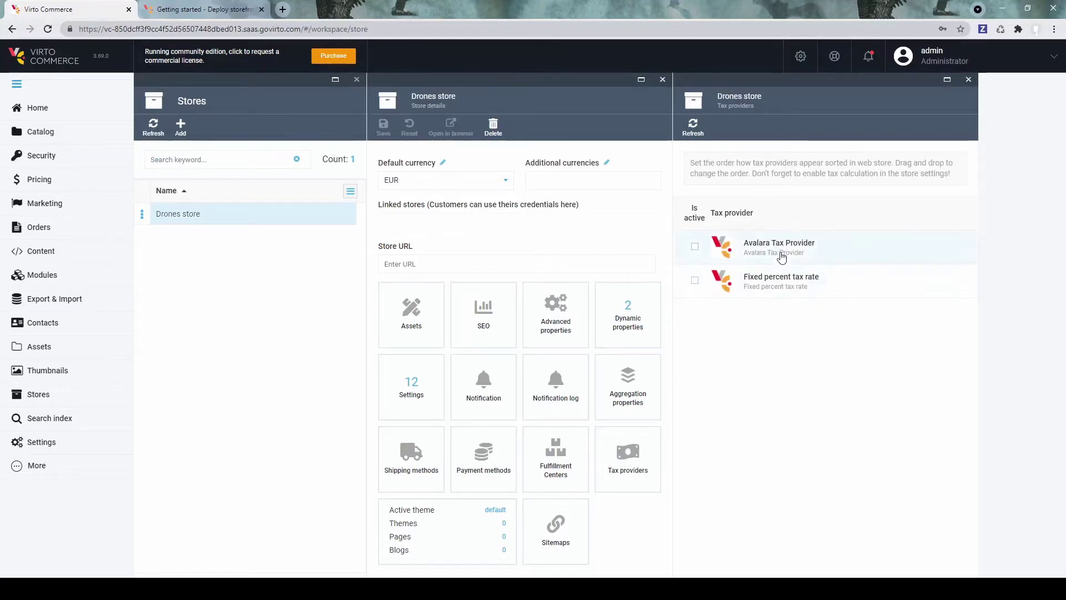
Step: Activate the Fixed percent tax rate provider with a 21% tax rate
{"action": "left_click", "coordinate": [772, 279]}
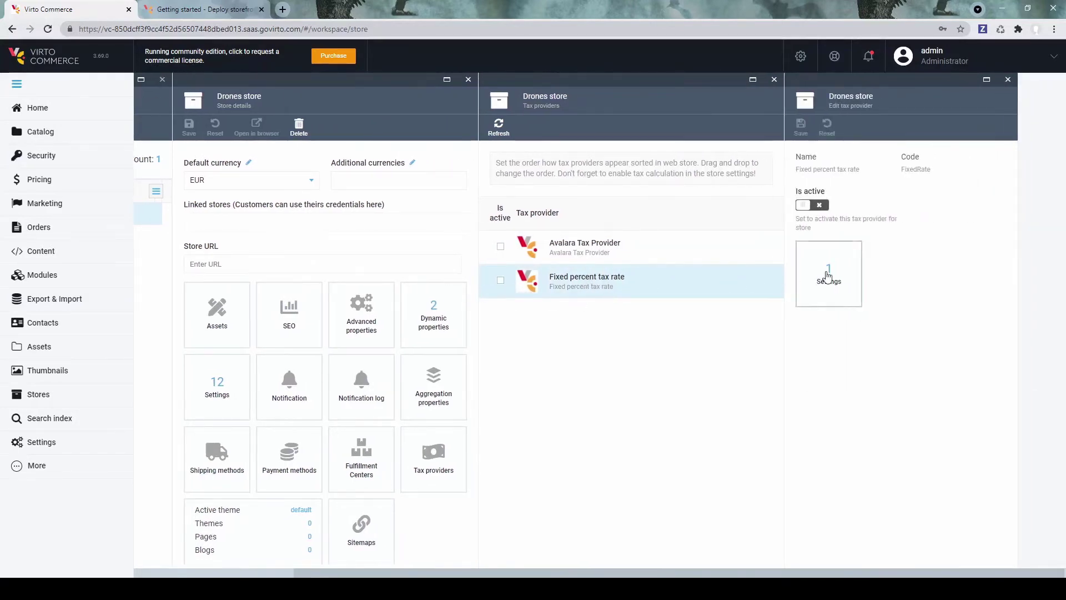
{"action": "left_click", "coordinate": [807, 206]}
{"action": "left_click", "coordinate": [830, 277]}
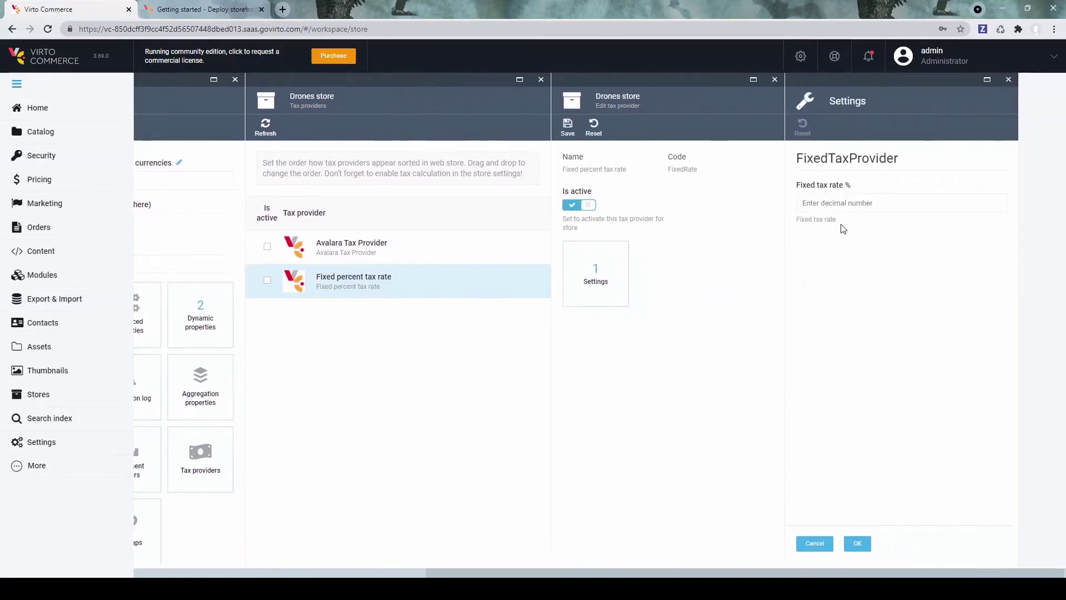
{"action": "left_click", "coordinate": [839, 202]}
{"action": "type", "text": "21"}
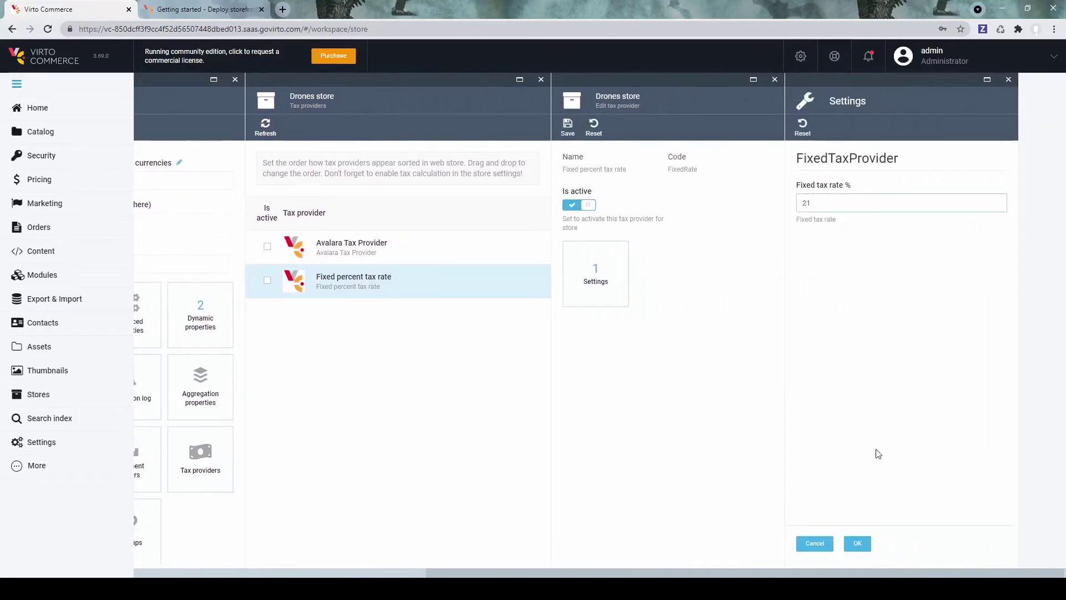
{"action": "left_click", "coordinate": [858, 544]}
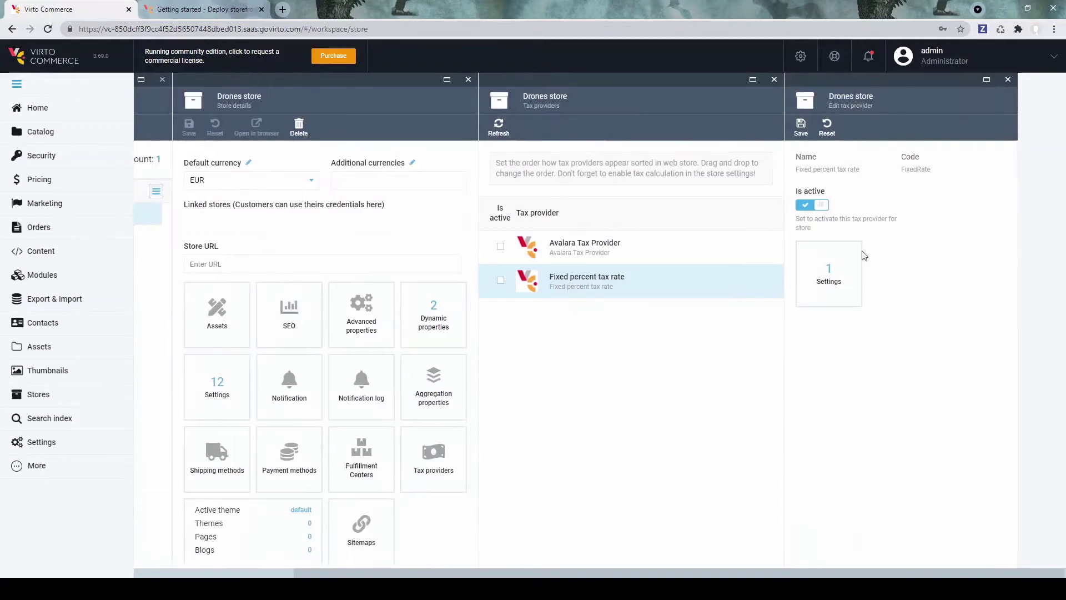
Step: Save the tax provider and choose EU_warehouse as the store's default fulfillment center
{"action": "left_click", "coordinate": [801, 127]}
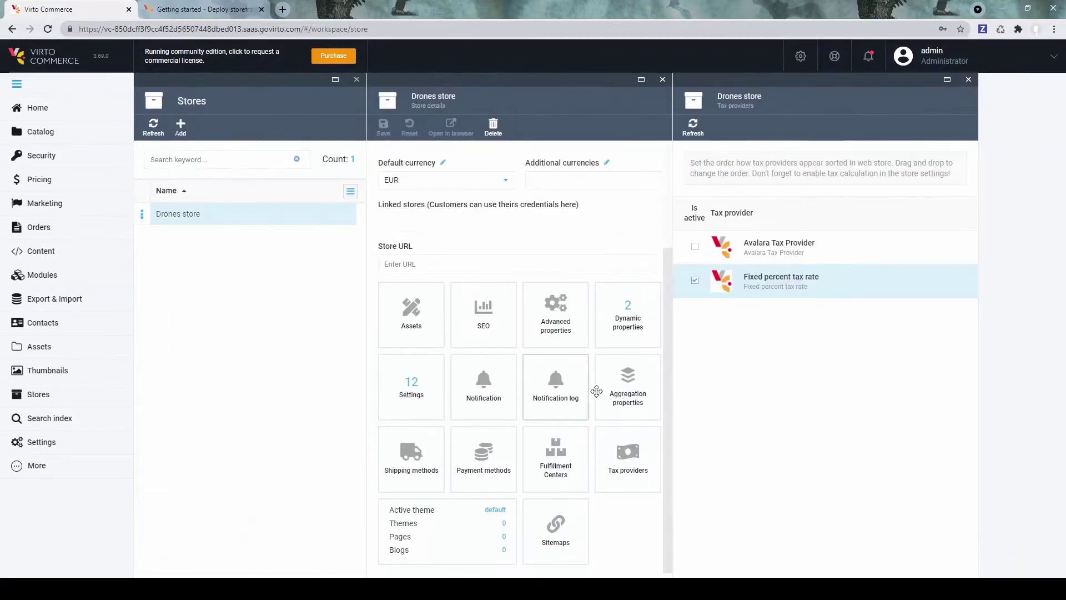
{"action": "scroll", "coordinate": [420, 336], "scroll_direction": "up", "scroll_amount": 3}
{"action": "scroll", "coordinate": [421, 342], "scroll_direction": "down", "scroll_amount": 3}
{"action": "left_click", "coordinate": [557, 472]}
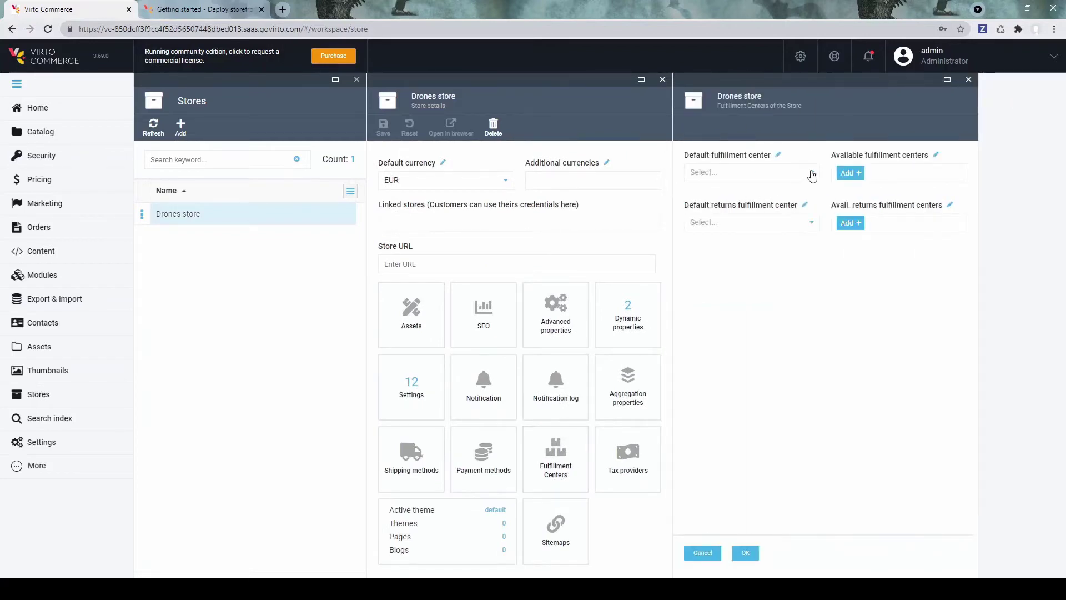
{"action": "left_click", "coordinate": [812, 175]}
{"action": "left_click", "coordinate": [736, 210]}
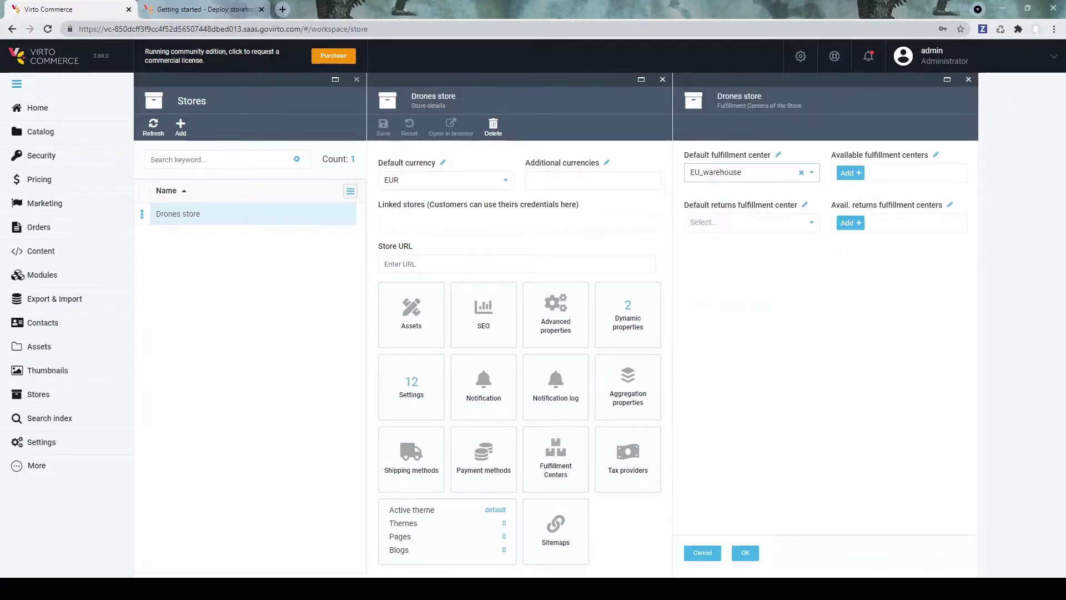
{"action": "left_click", "coordinate": [735, 557]}
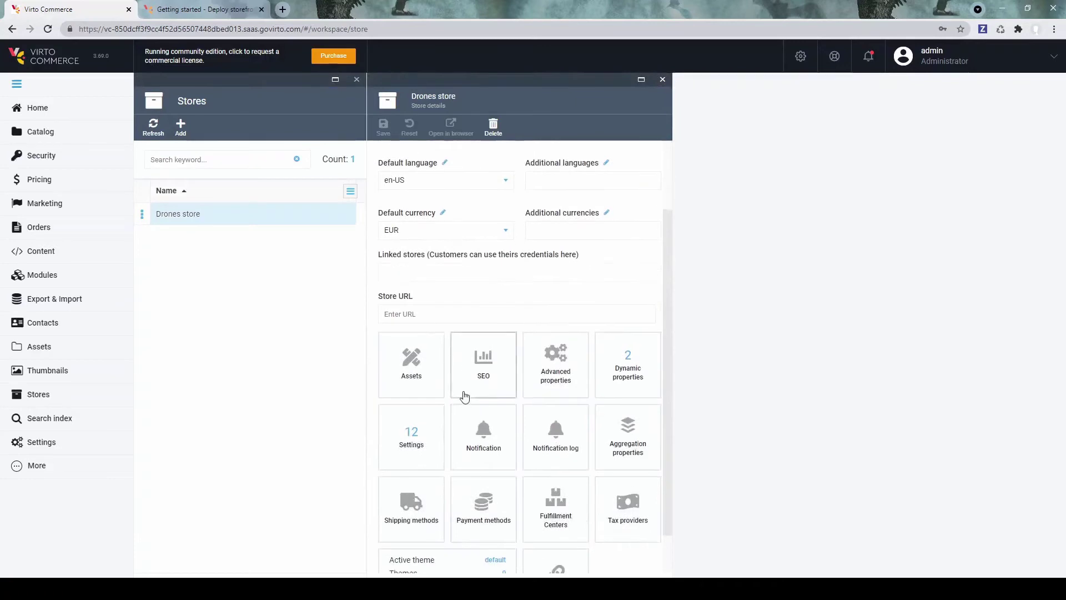
{"action": "scroll", "coordinate": [465, 395], "scroll_direction": "down", "scroll_amount": 1}
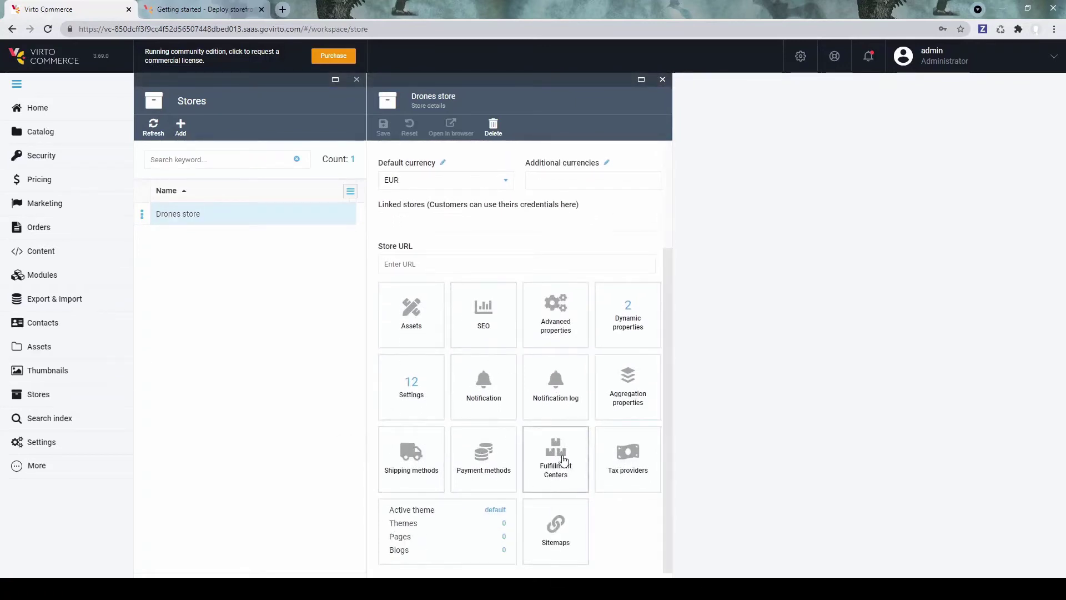
Step: Set DJP3P's EU_warehouse stock to 50 units and save
{"action": "left_click", "coordinate": [47, 133]}
{"action": "left_click", "coordinate": [196, 232]}
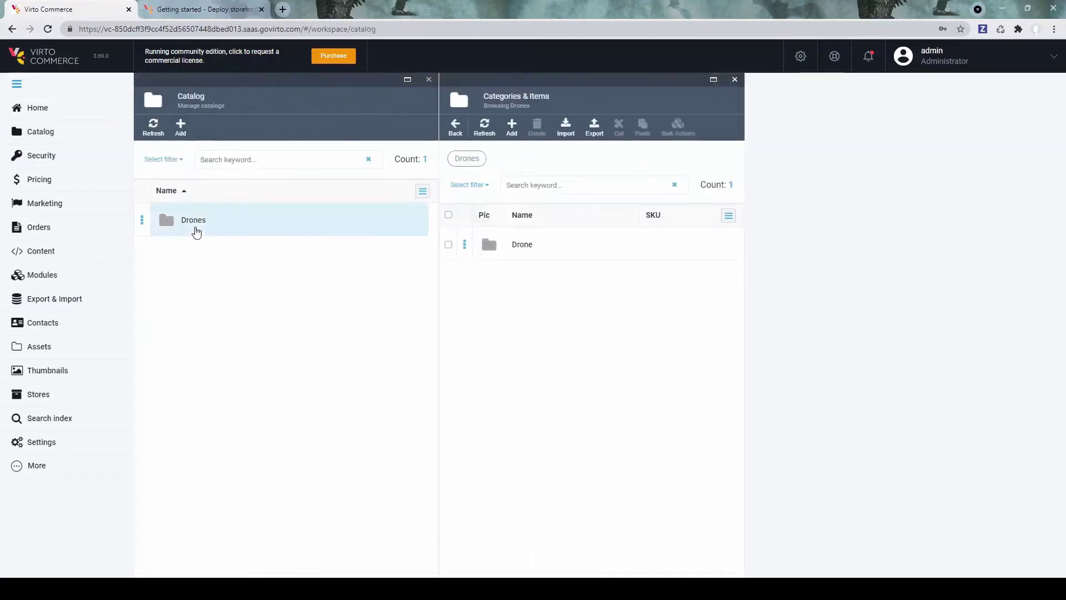
{"action": "left_click", "coordinate": [523, 249]}
{"action": "left_click", "coordinate": [542, 245]}
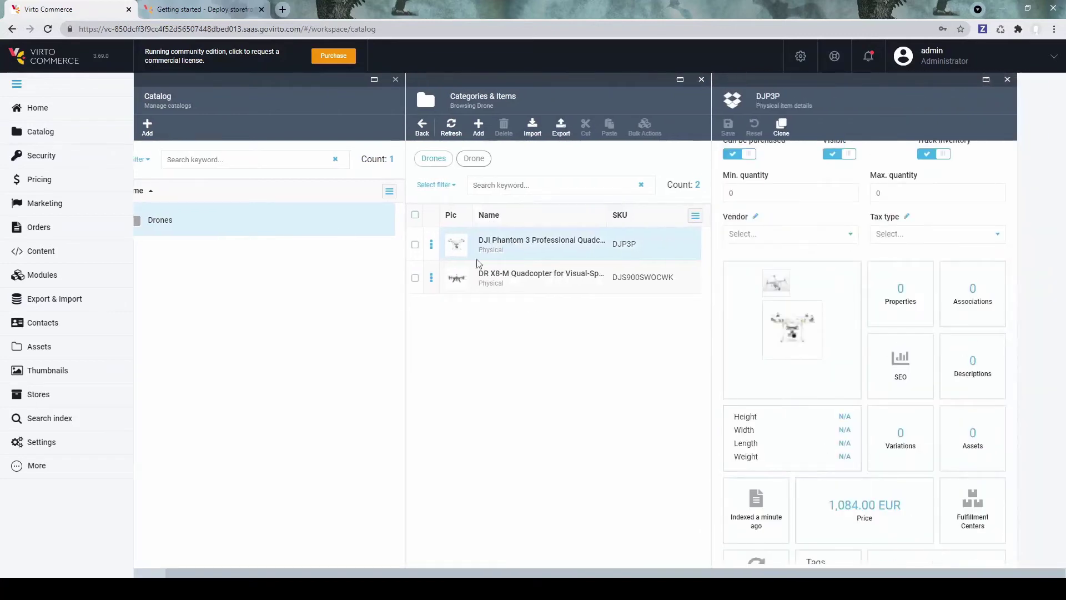
{"action": "scroll", "coordinate": [804, 457], "scroll_direction": "down", "scroll_amount": 1}
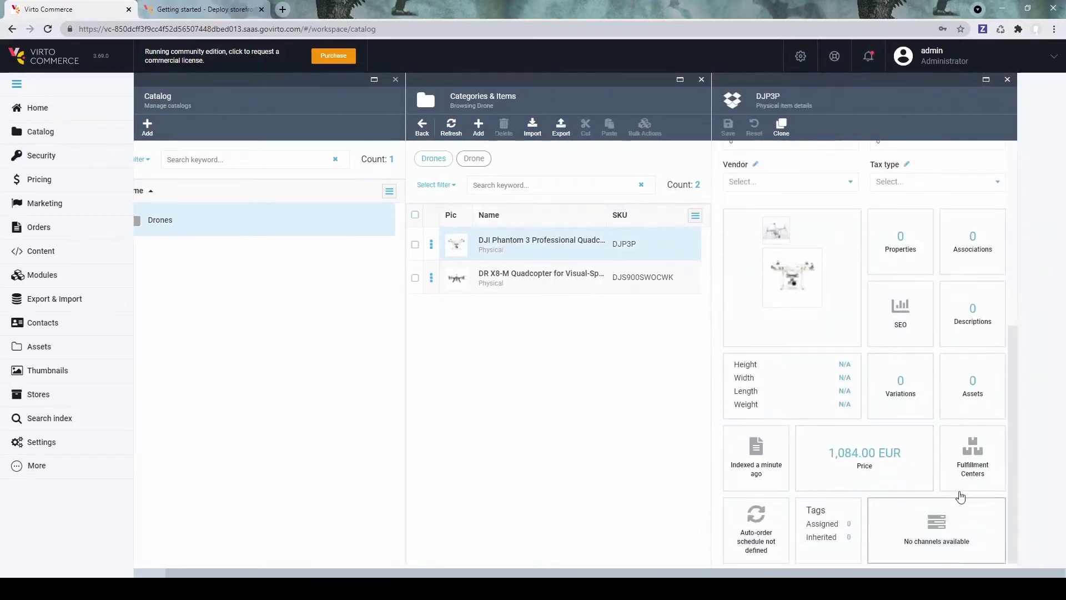
{"action": "left_click", "coordinate": [985, 471]}
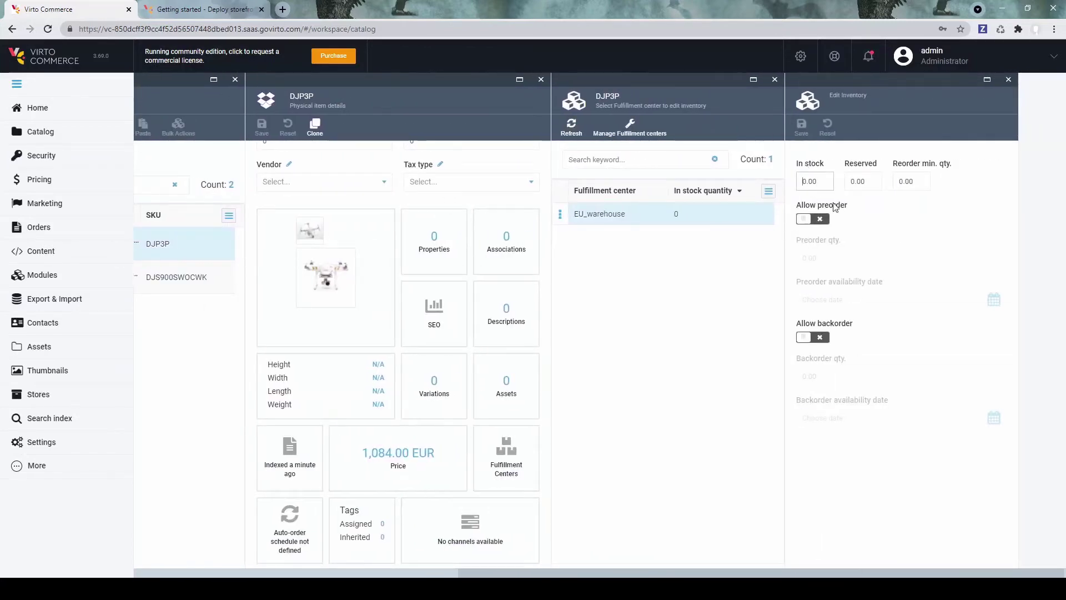
{"action": "type", "text": "5"}
{"action": "left_click", "coordinate": [801, 126]}
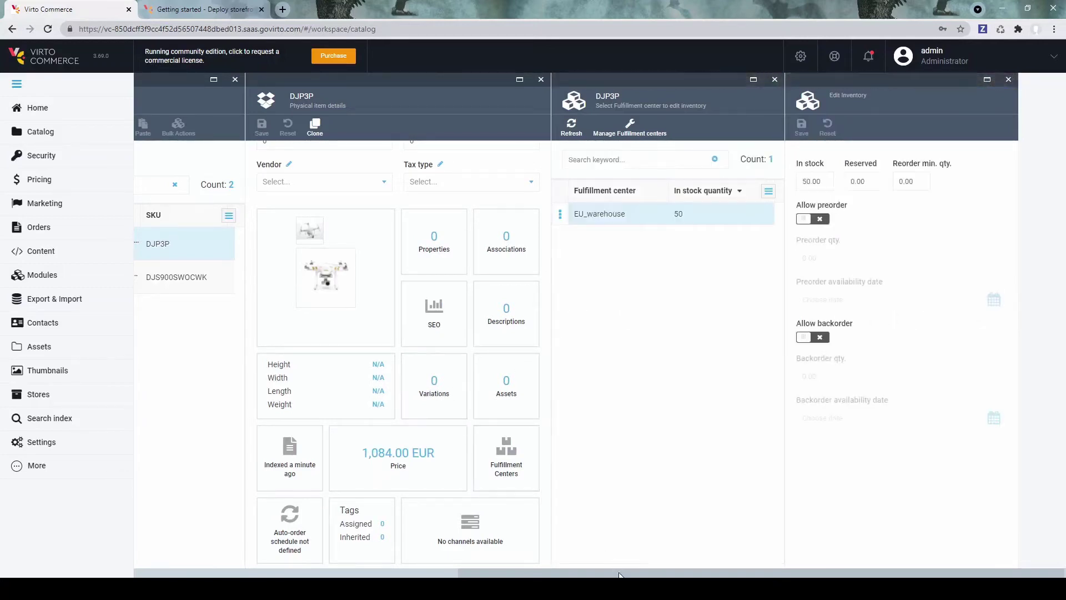
Step: Set DJS900SWOCWK's EU_warehouse stock to 10 units, then go to Marketing > Promotions
{"action": "left_click_drag", "start_coordinate": [622, 572], "coordinate": [385, 572]}
{"action": "left_click", "coordinate": [459, 272]}
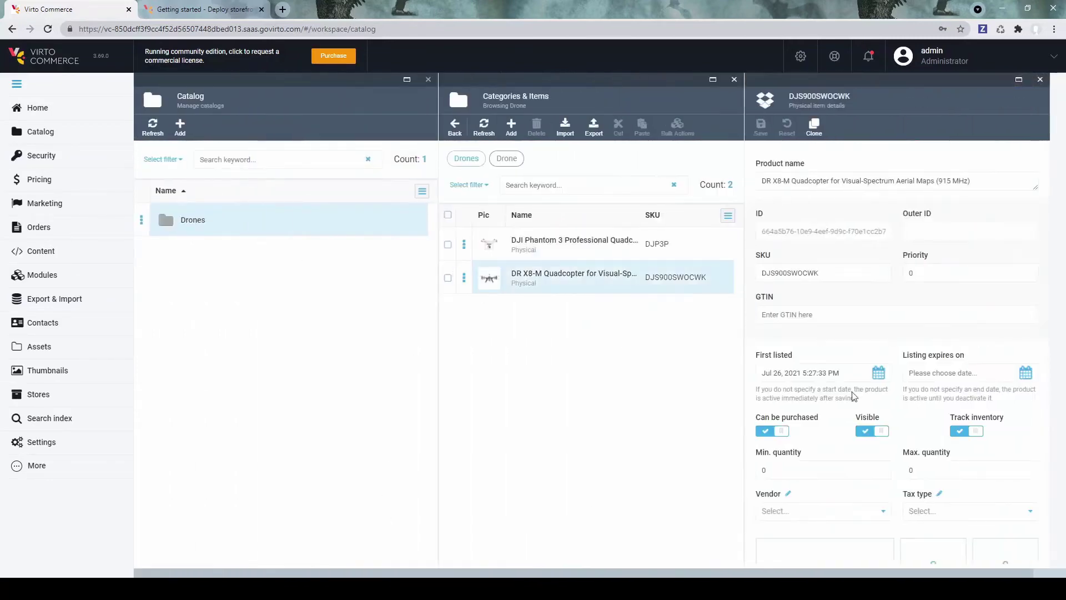
{"action": "scroll", "coordinate": [857, 395], "scroll_direction": "down", "scroll_amount": 6}
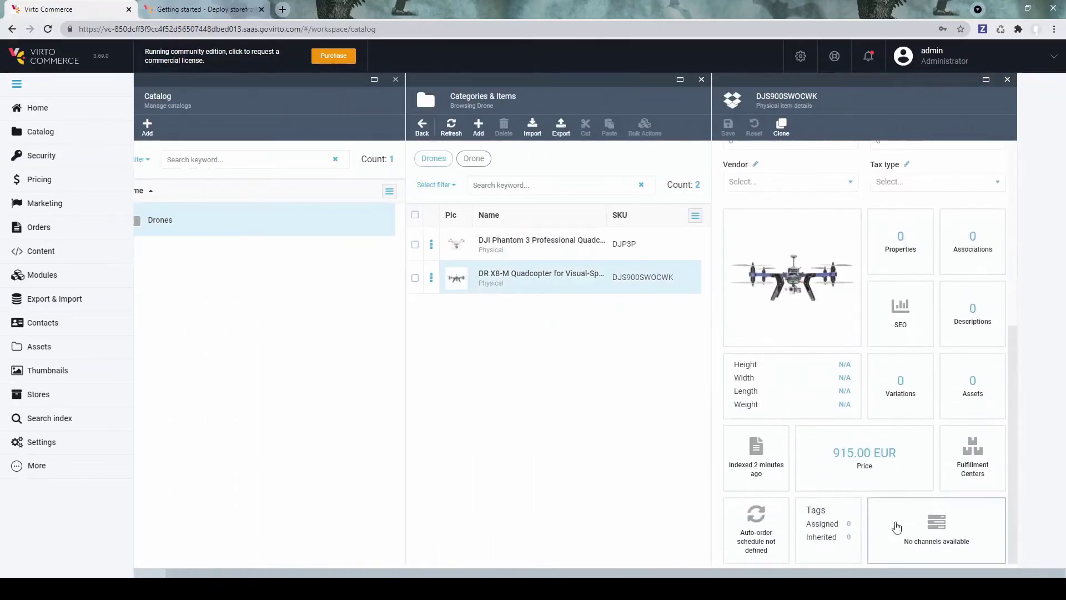
{"action": "left_click", "coordinate": [972, 461]}
{"action": "left_click", "coordinate": [1024, 214]}
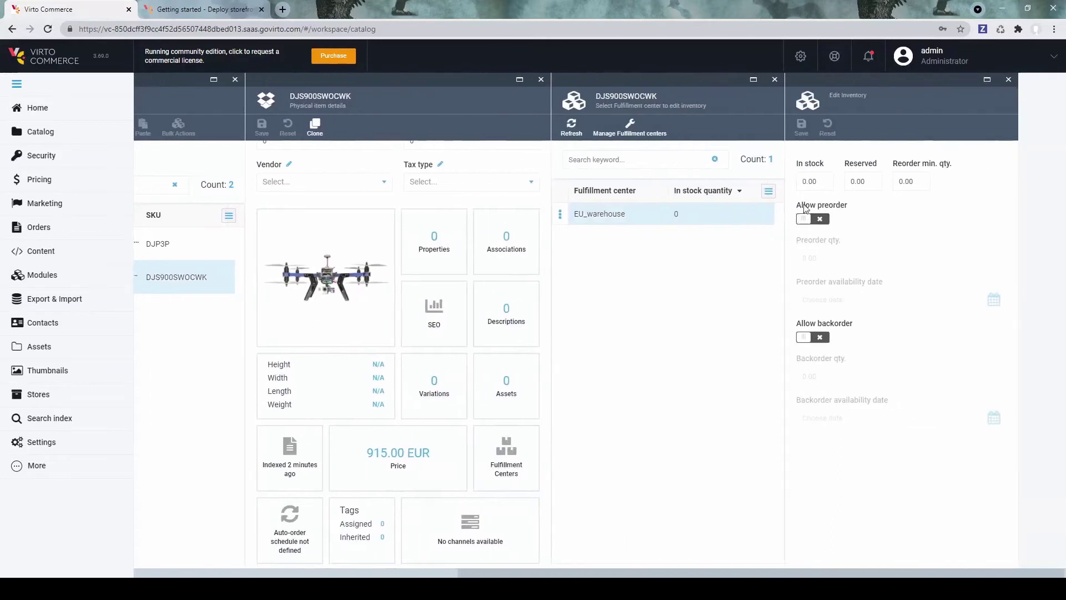
{"action": "type", "text": "1"}
{"action": "left_click", "coordinate": [810, 129]}
{"action": "left_click", "coordinate": [1009, 80]}
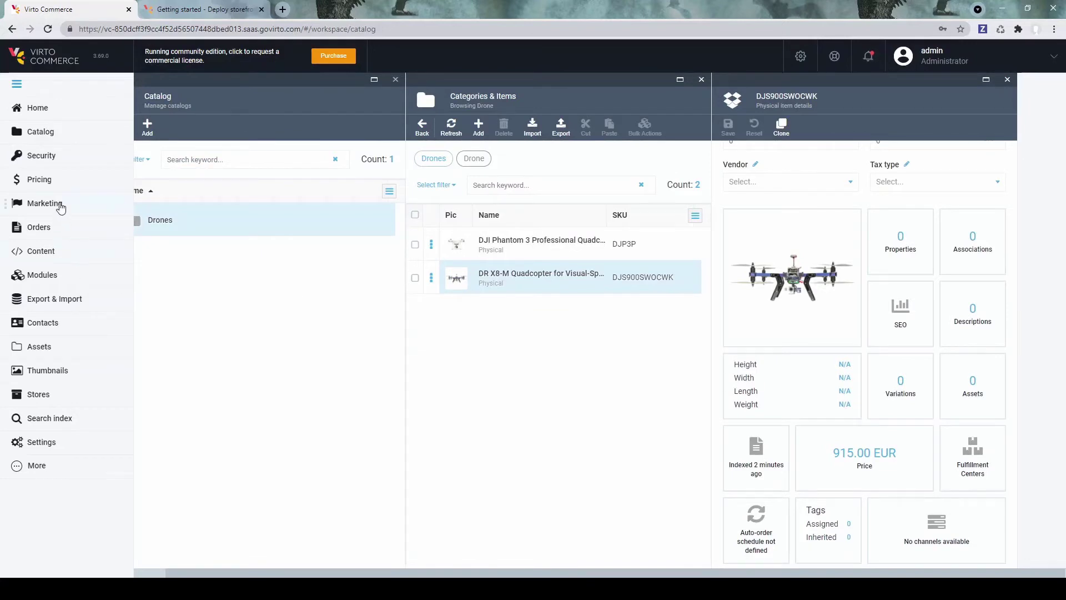
{"action": "left_click", "coordinate": [44, 203]}
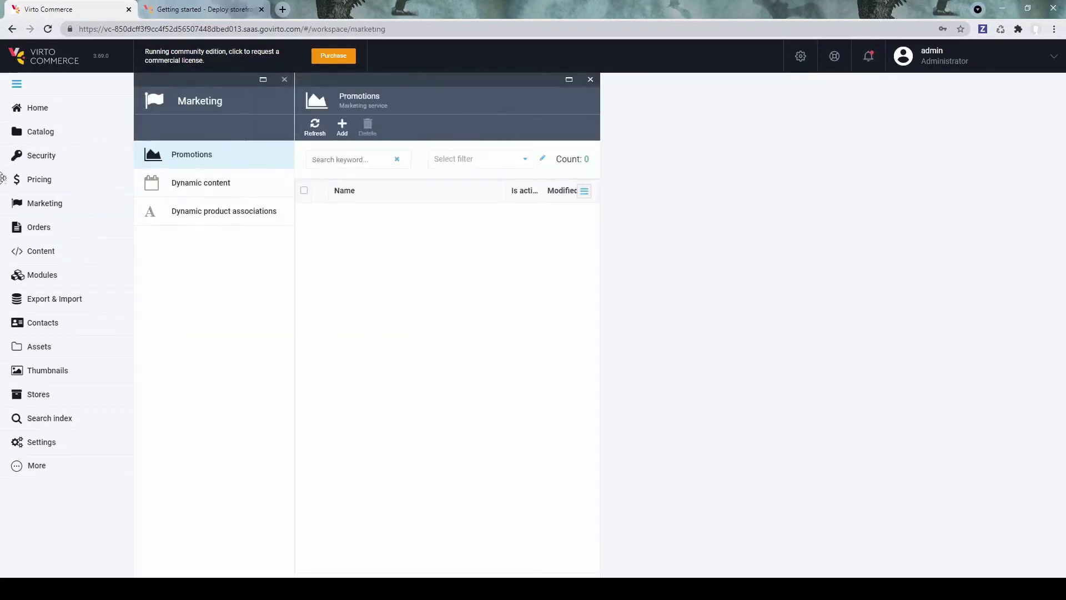
Step: Start a new promotion named DRONE 10% that is available to everyone
{"action": "left_click", "coordinate": [343, 127]}
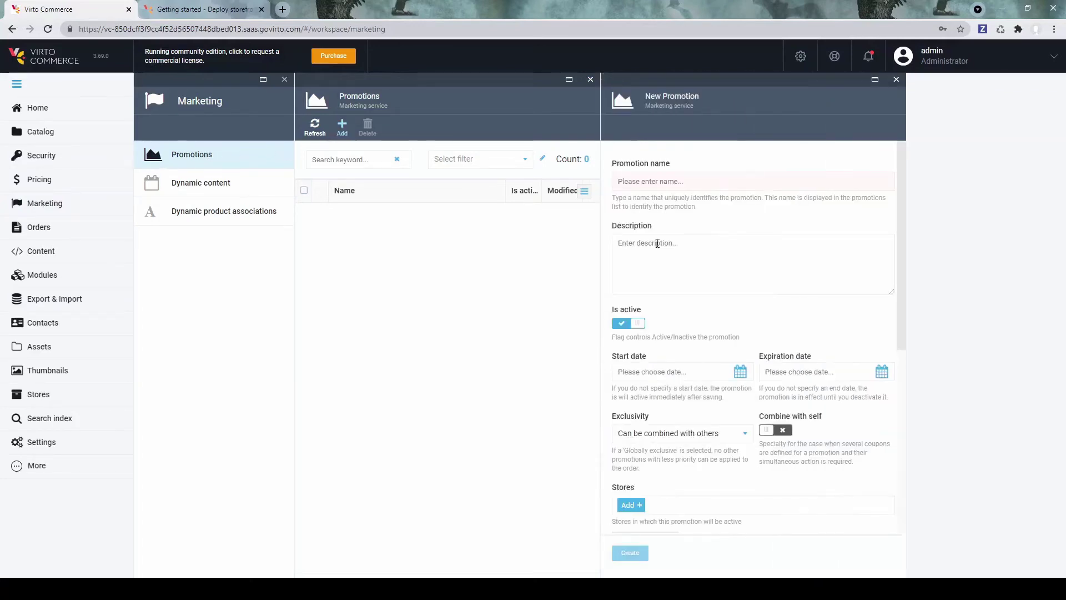
{"action": "left_click", "coordinate": [683, 183]}
{"action": "type", "text": "DRONE 10%"}
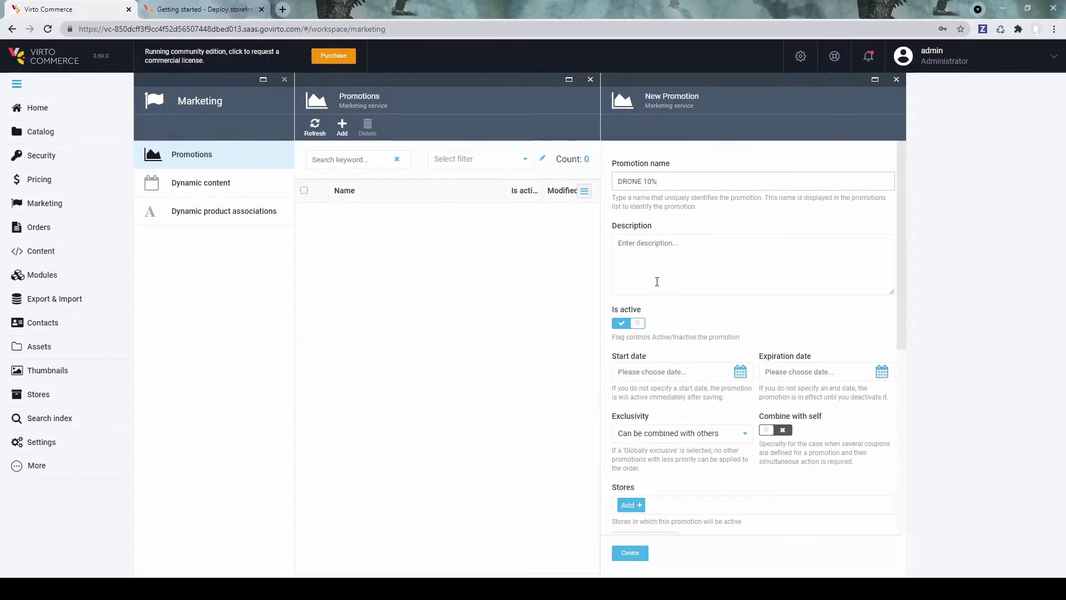
{"action": "scroll", "coordinate": [657, 282], "scroll_direction": "down", "scroll_amount": 3}
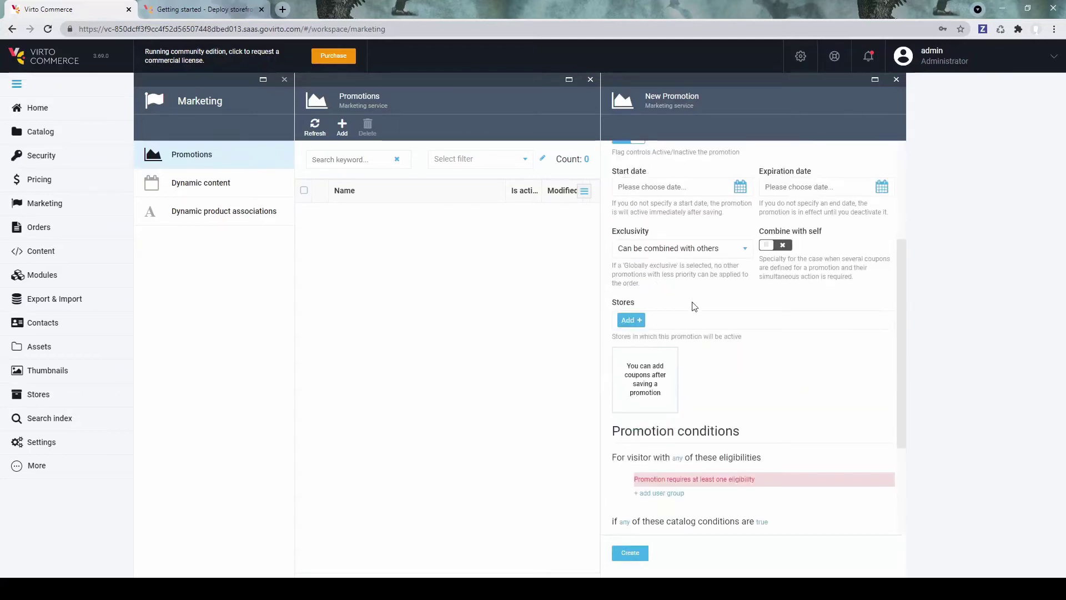
{"action": "scroll", "coordinate": [694, 307], "scroll_direction": "down", "scroll_amount": 3}
{"action": "left_click", "coordinate": [668, 336]}
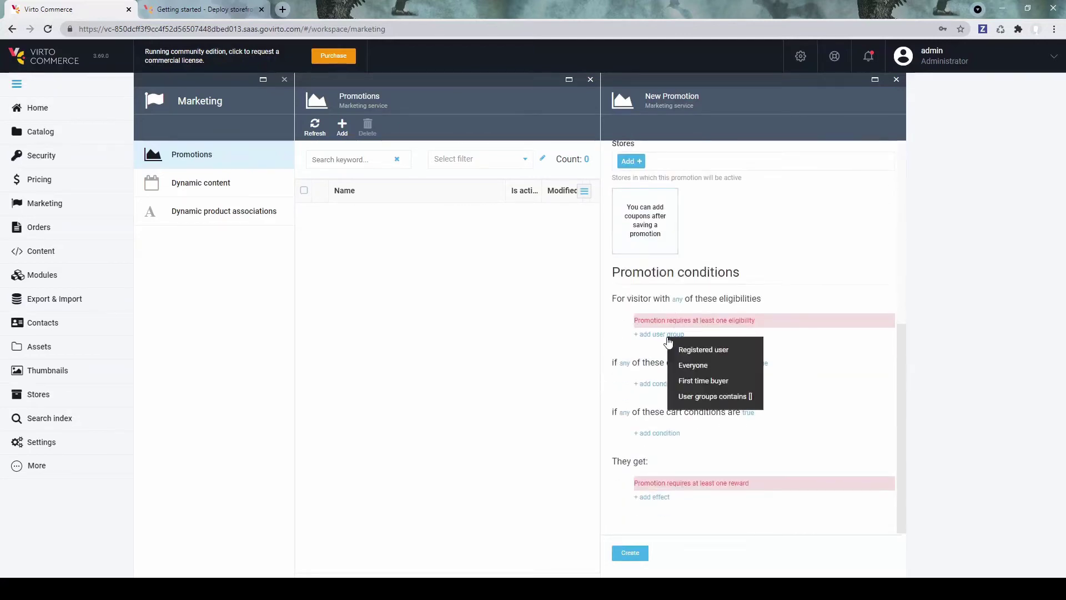
{"action": "left_click", "coordinate": [705, 365]}
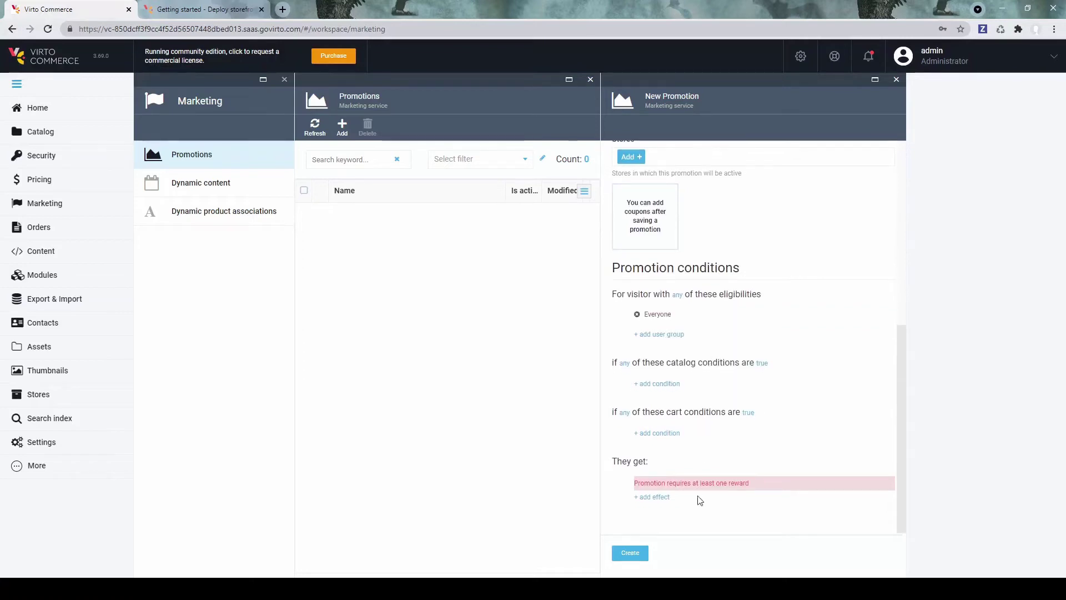
Step: Add a 10% off reward on the DJI Phantom 3 quadcopter and save the promotion
{"action": "left_click", "coordinate": [653, 499]}
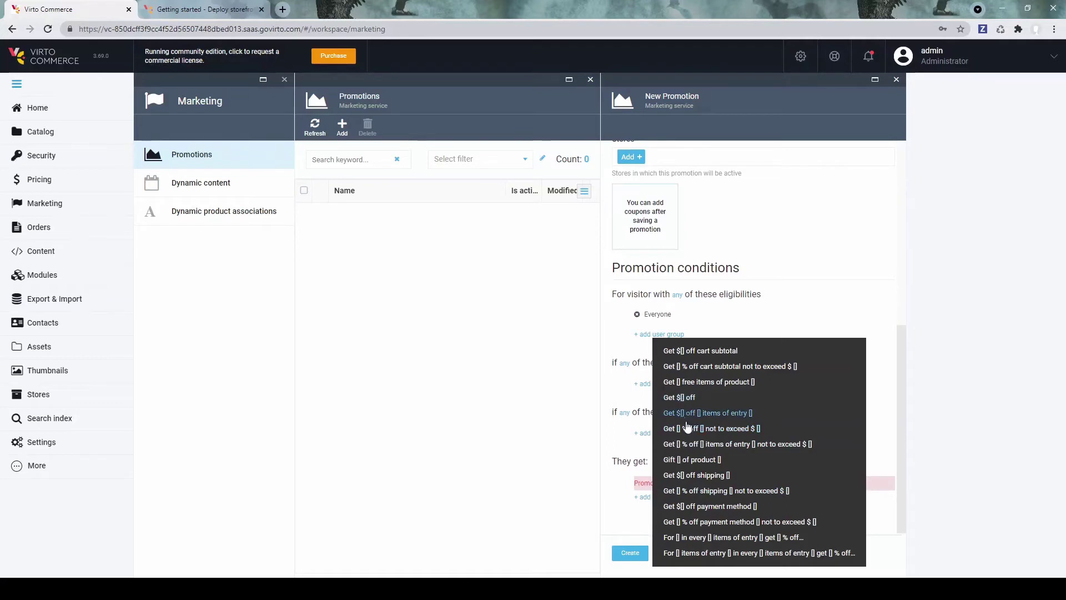
{"action": "left_click", "coordinate": [703, 428]}
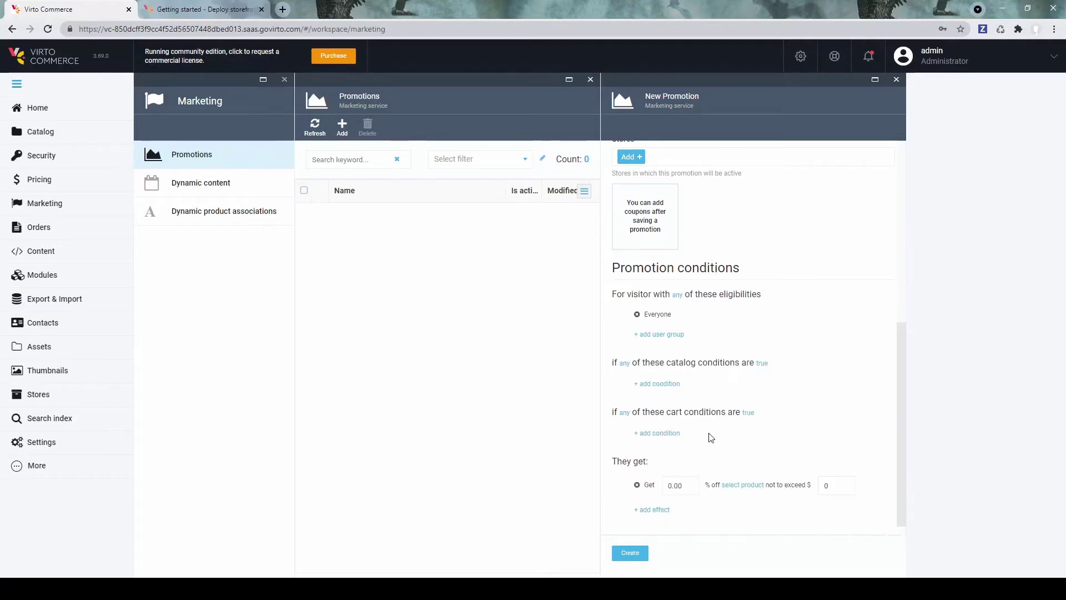
{"action": "left_click", "coordinate": [670, 486]}
{"action": "left_click", "coordinate": [745, 486]}
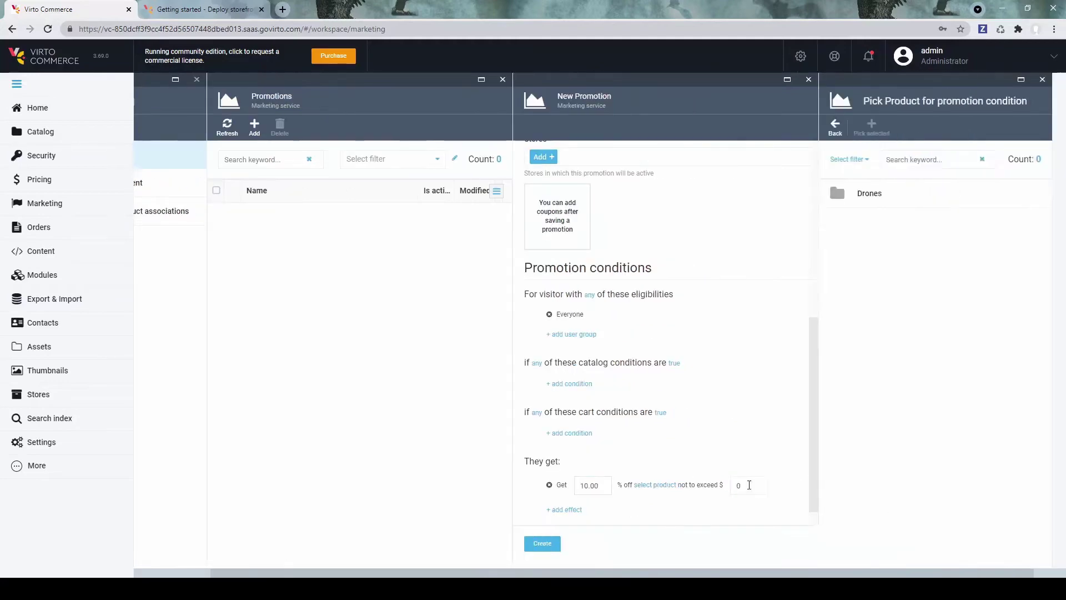
{"action": "left_click", "coordinate": [825, 195]}
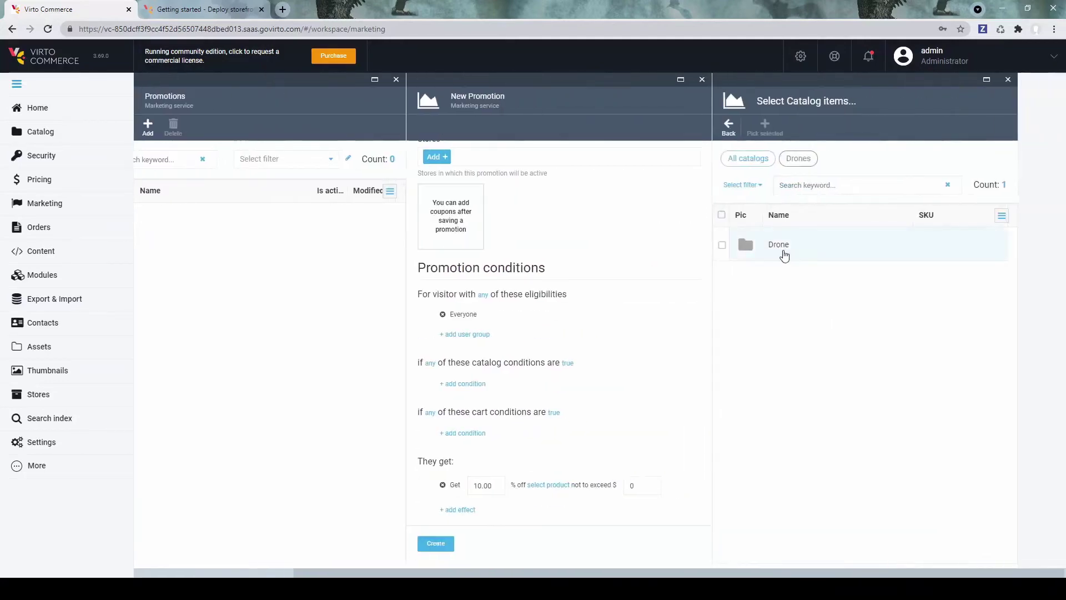
{"action": "left_click", "coordinate": [784, 250]}
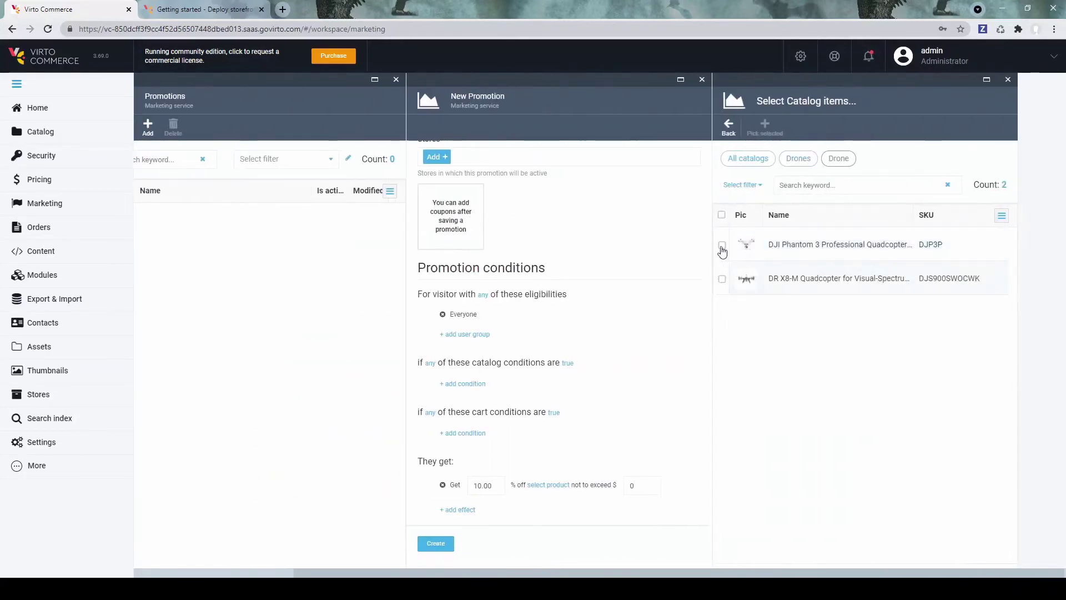
{"action": "left_click", "coordinate": [765, 127]}
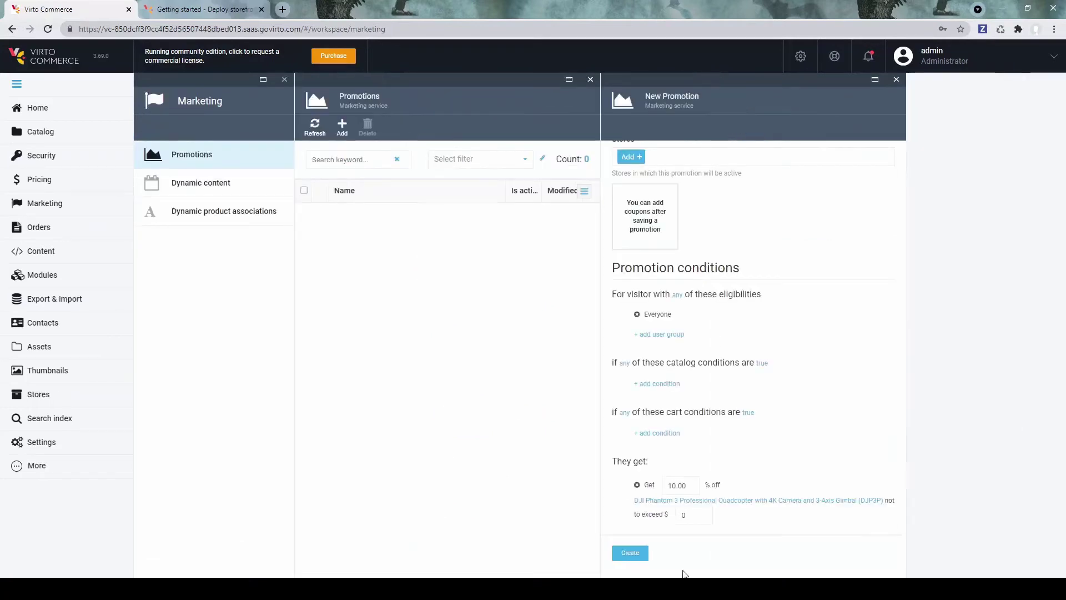
{"action": "left_click", "coordinate": [631, 553]}
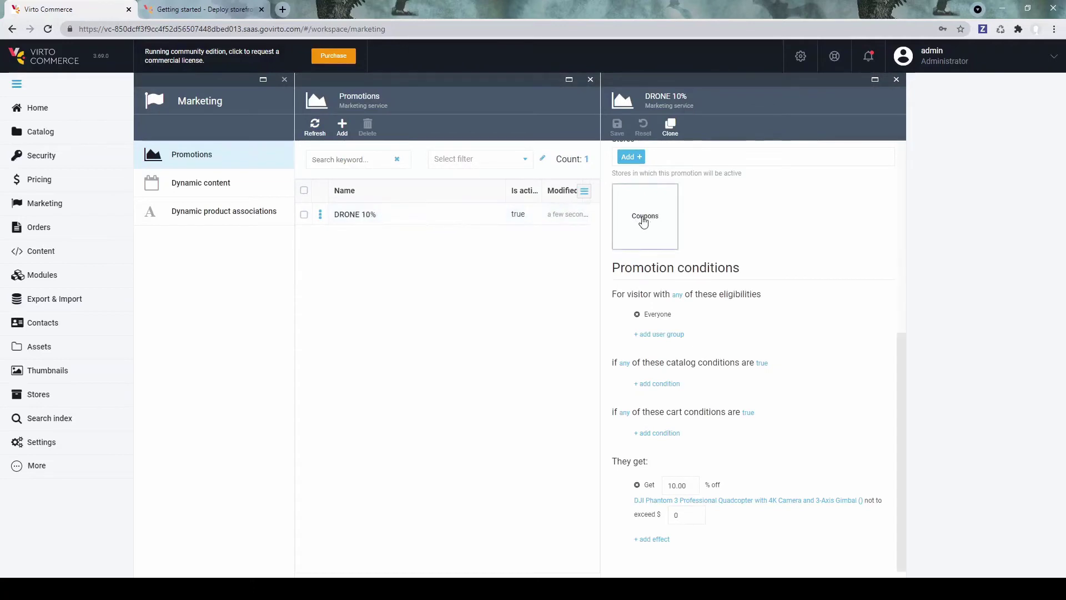
Step: Add coupon DRONE10 with maximum uses and maximum uses per user both 0, and save it
{"action": "left_click", "coordinate": [643, 219]}
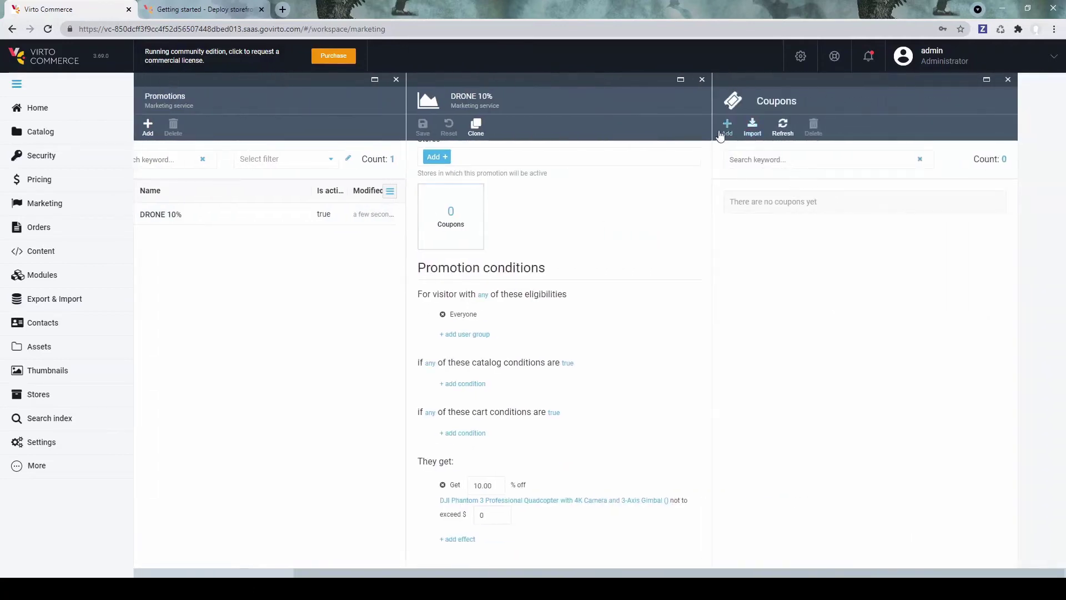
{"action": "left_click", "coordinate": [727, 127]}
{"action": "left_click", "coordinate": [780, 174]}
{"action": "type", "text": "DRONE10"}
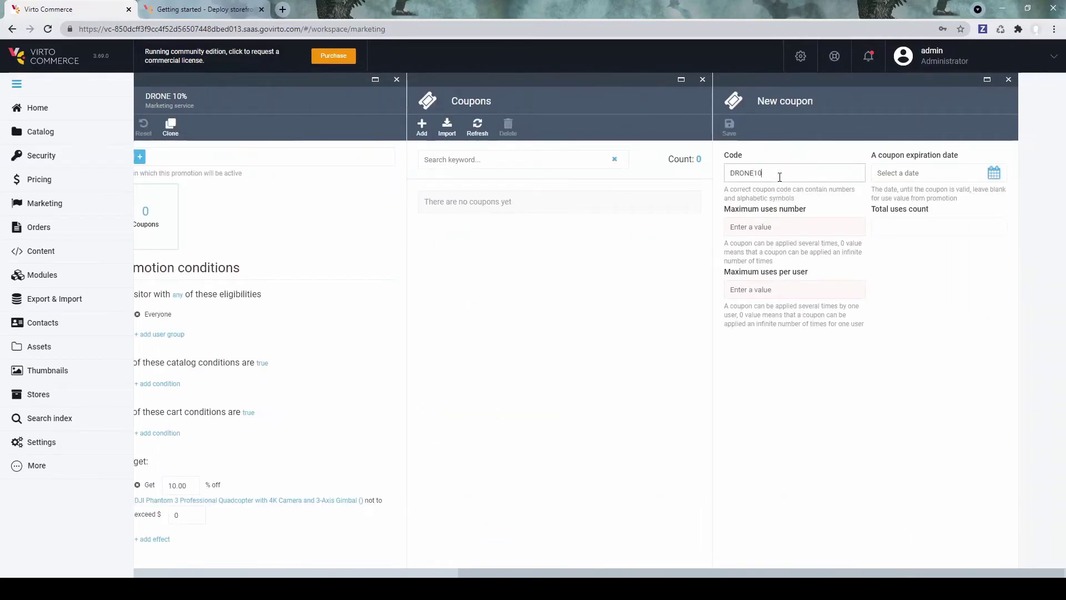
{"action": "left_click", "coordinate": [806, 227]}
{"action": "type", "text": "0"}
{"action": "left_click", "coordinate": [800, 289]}
{"action": "type", "text": "0"}
{"action": "left_click", "coordinate": [729, 126]}
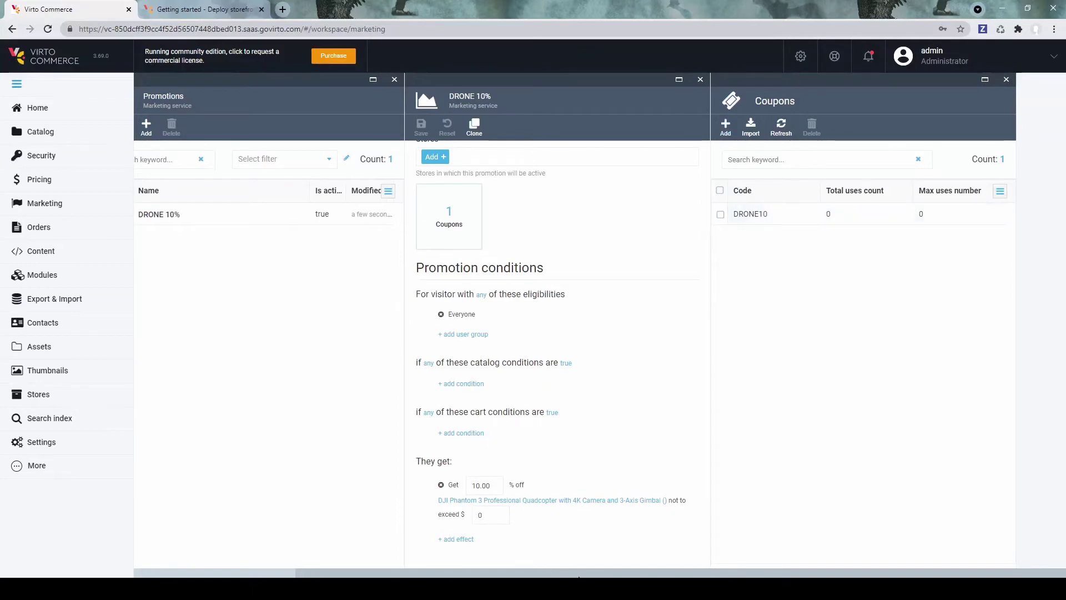
{"action": "left_click_drag", "start_coordinate": [579, 574], "coordinate": [332, 513]}
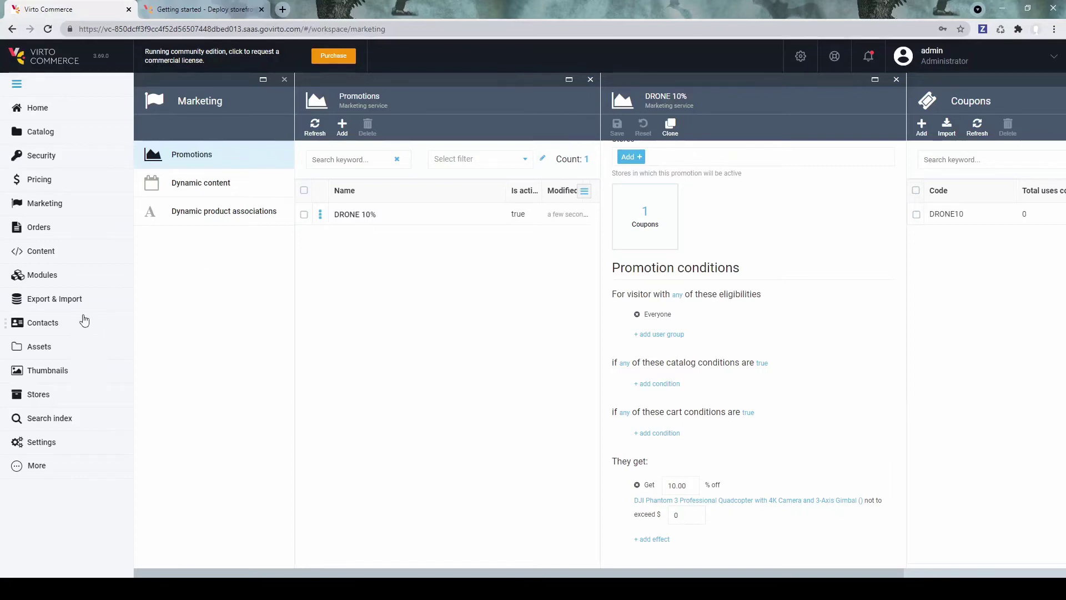
Step: Start a new user in Security > Users with login Frrontend and an e-mail address
{"action": "left_click", "coordinate": [57, 161]}
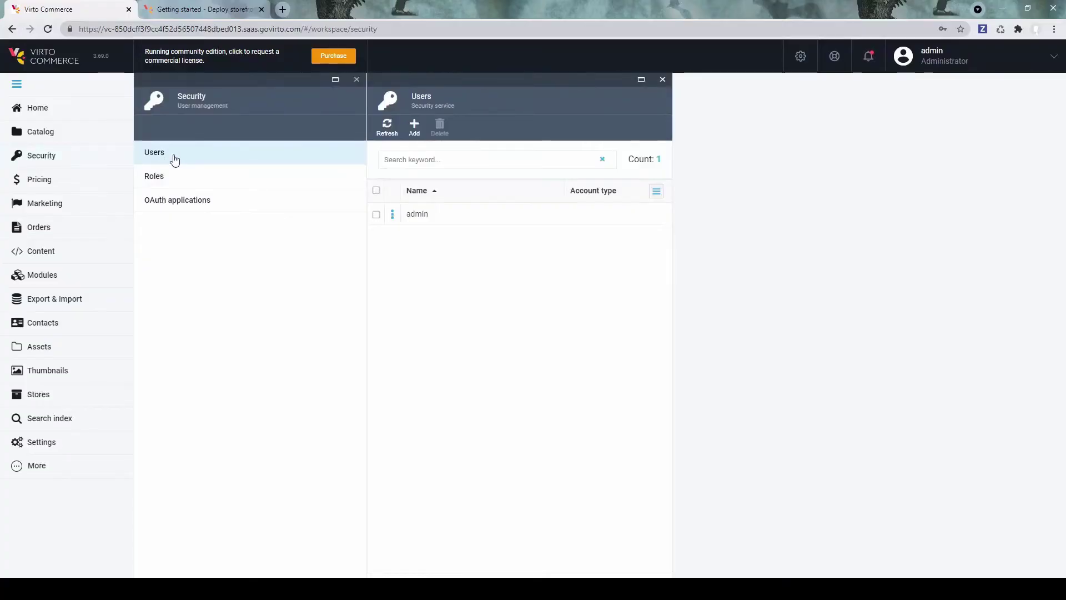
{"action": "left_click", "coordinate": [414, 127]}
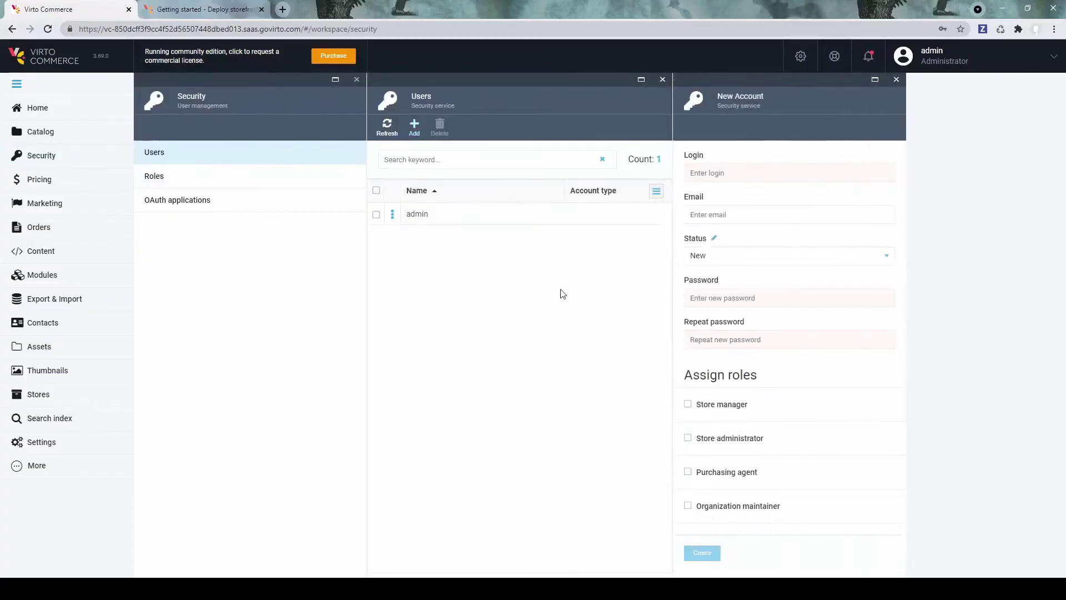
{"action": "left_click", "coordinate": [767, 169]}
{"action": "type", "text": "Fr"}
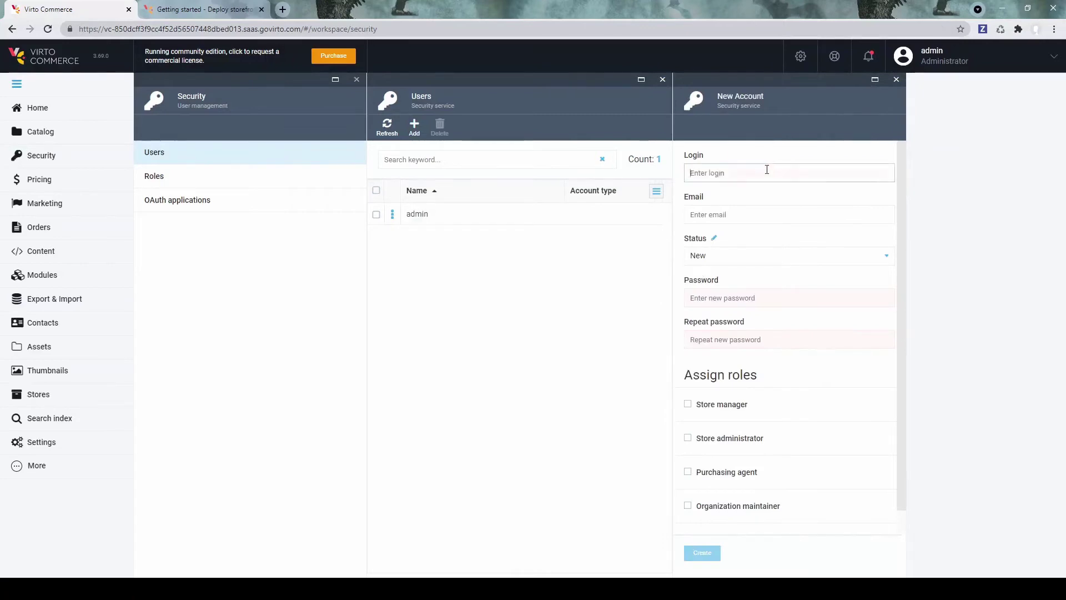
{"action": "type", "text": "rontend"}
{"action": "left_click", "coordinate": [737, 214]}
{"action": "type", "text": "test@test.com"}
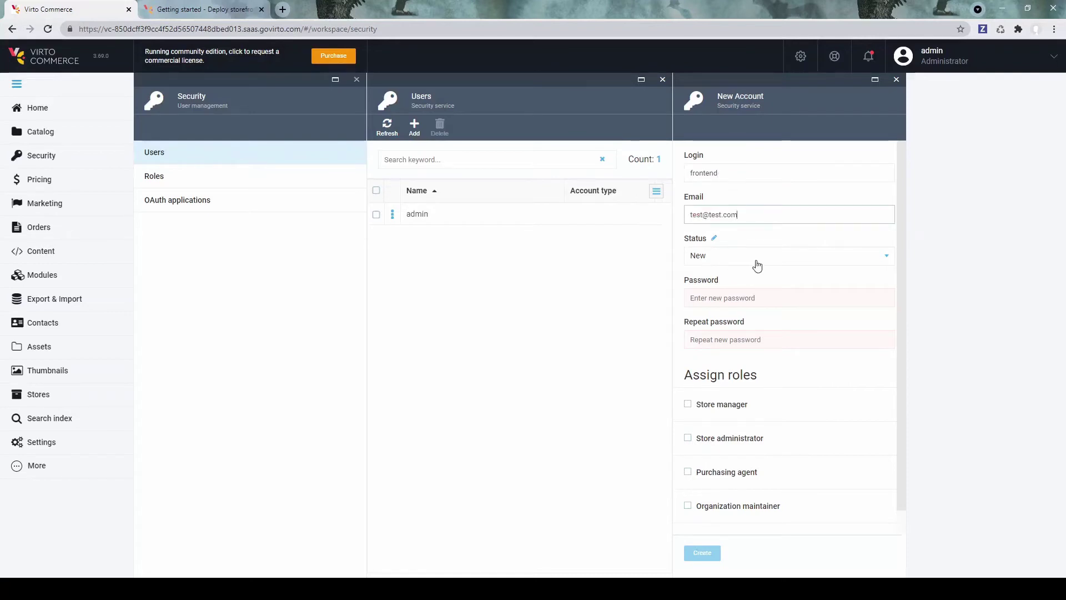
{"action": "key", "text": "Tab"}
Step: Set the account to Approved with a password, create it, and grant administrator rights
{"action": "left_click", "coordinate": [757, 265]}
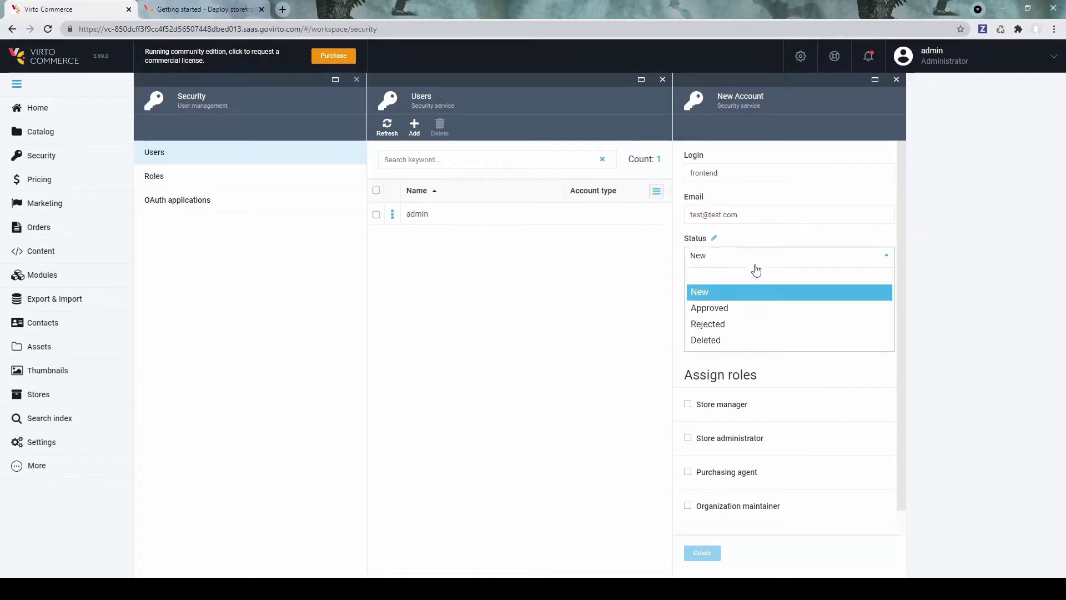
{"action": "left_click", "coordinate": [751, 308]}
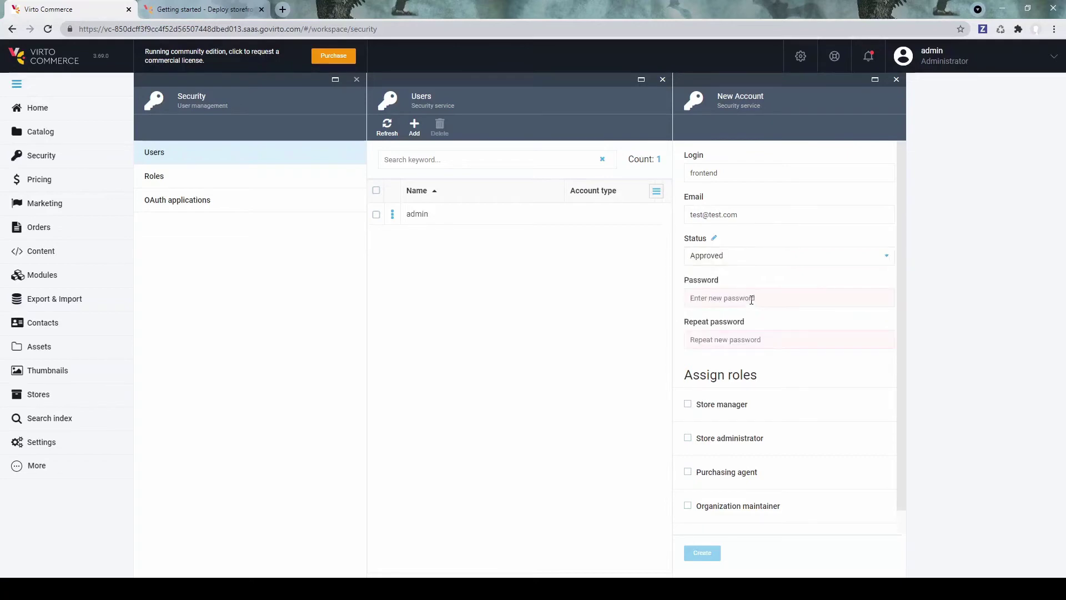
{"action": "left_click", "coordinate": [751, 299]}
{"action": "type", "text": "test1234"}
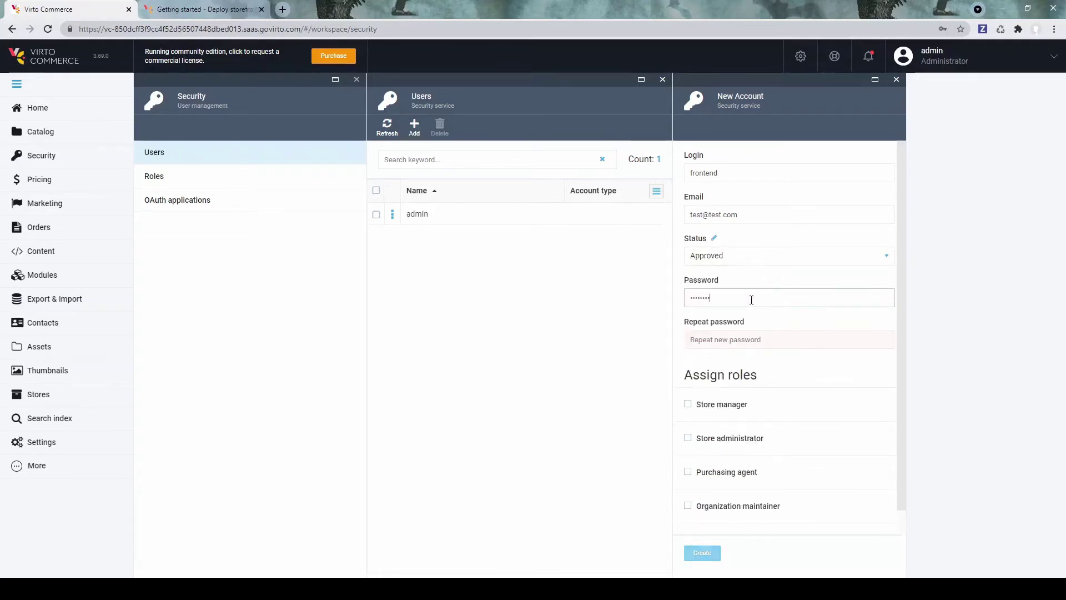
{"action": "type", "text": "5"}
{"action": "key", "text": "Tab"}
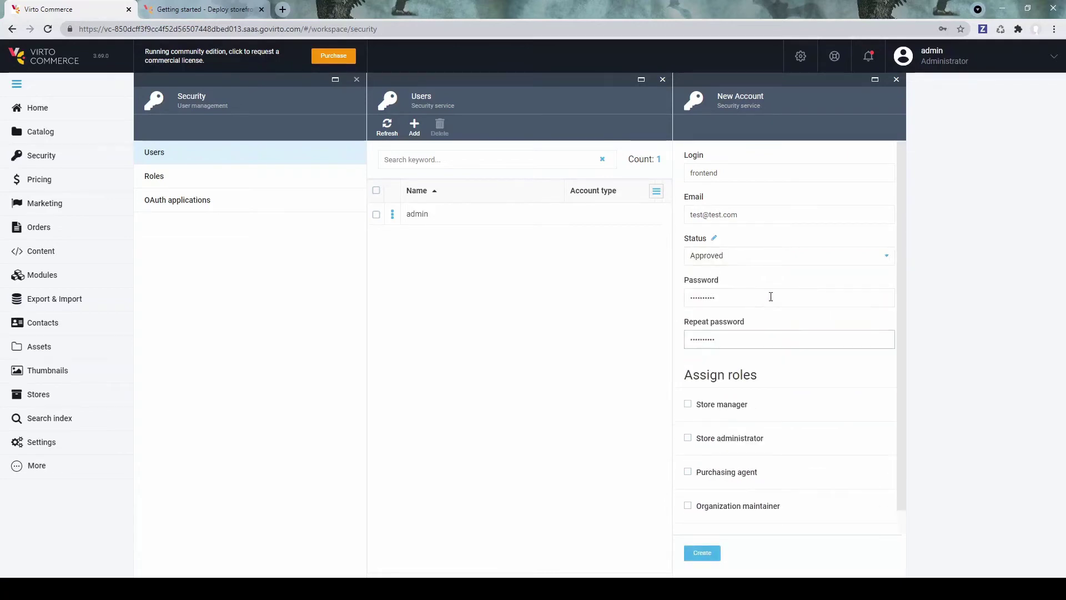
{"action": "left_click", "coordinate": [711, 556]}
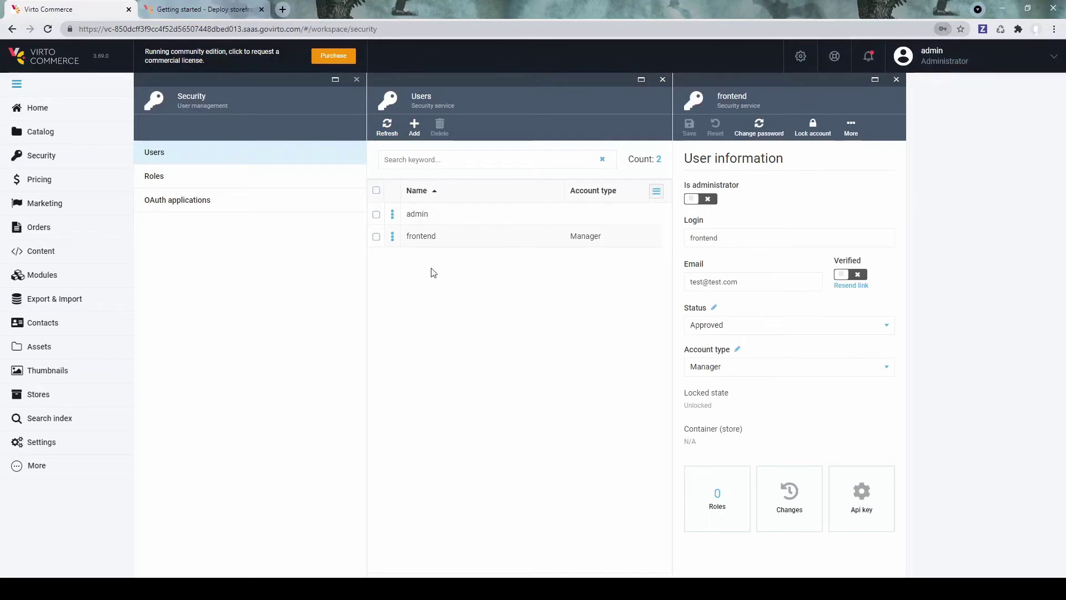
{"action": "left_click", "coordinate": [701, 199]}
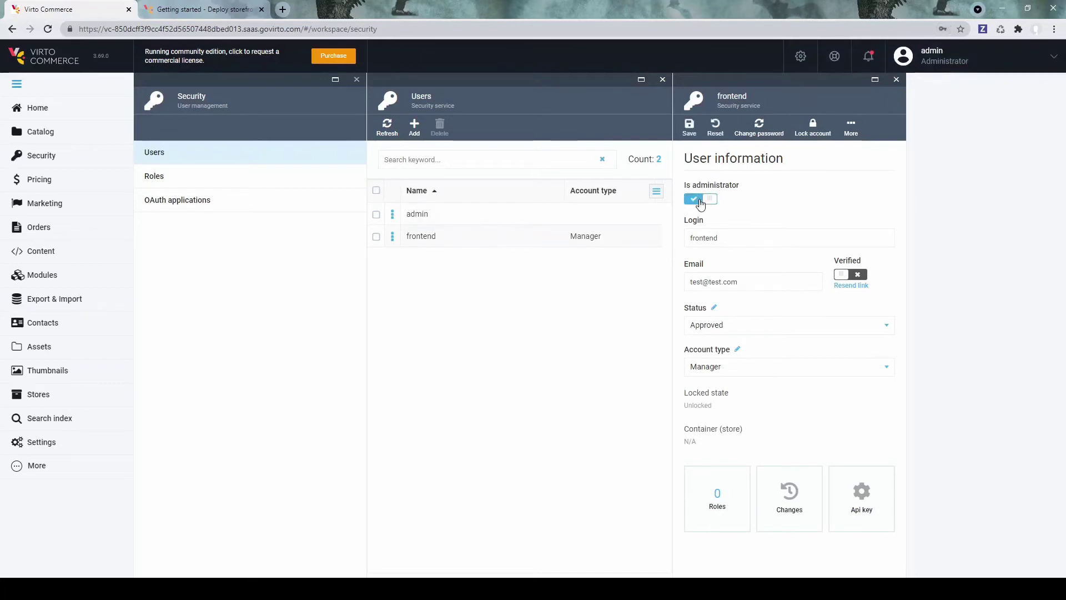
{"action": "left_click", "coordinate": [690, 127]}
Step: Switch to the Deploy storefront kit documentation page
{"action": "left_click", "coordinate": [419, 245]}
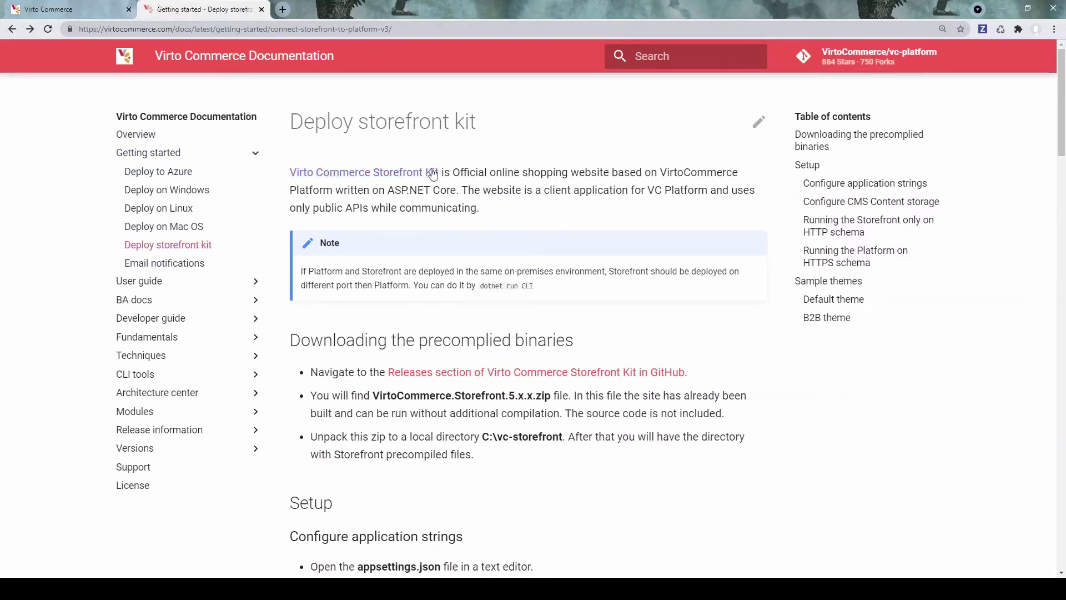
Step: Visit the Virto Commerce Storefront Kit repository on GitHub and check its Code clone options
{"action": "left_click", "coordinate": [369, 174]}
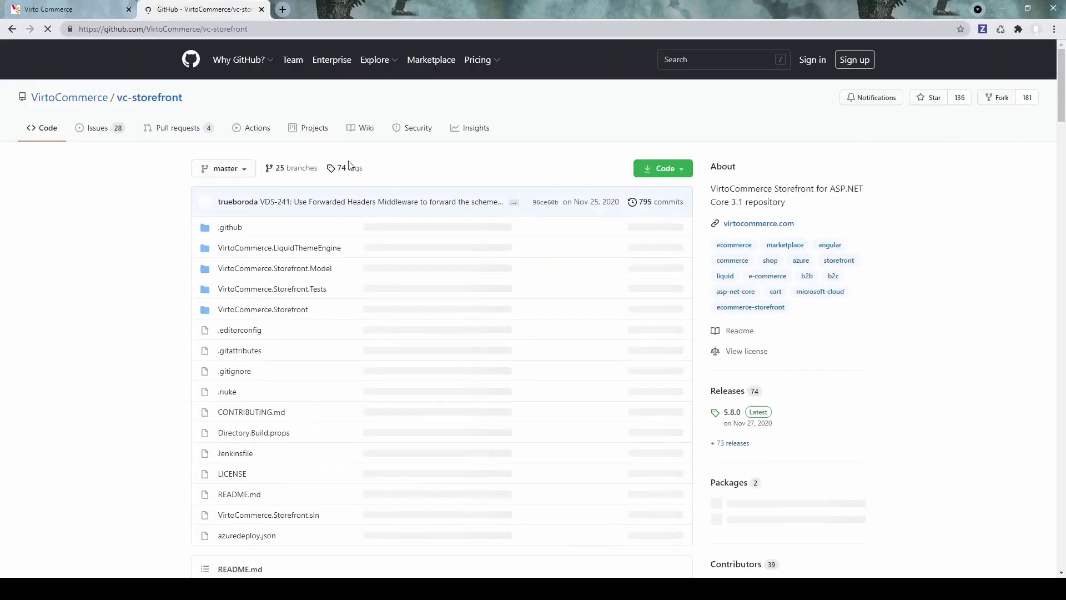
{"action": "left_click", "coordinate": [681, 169]}
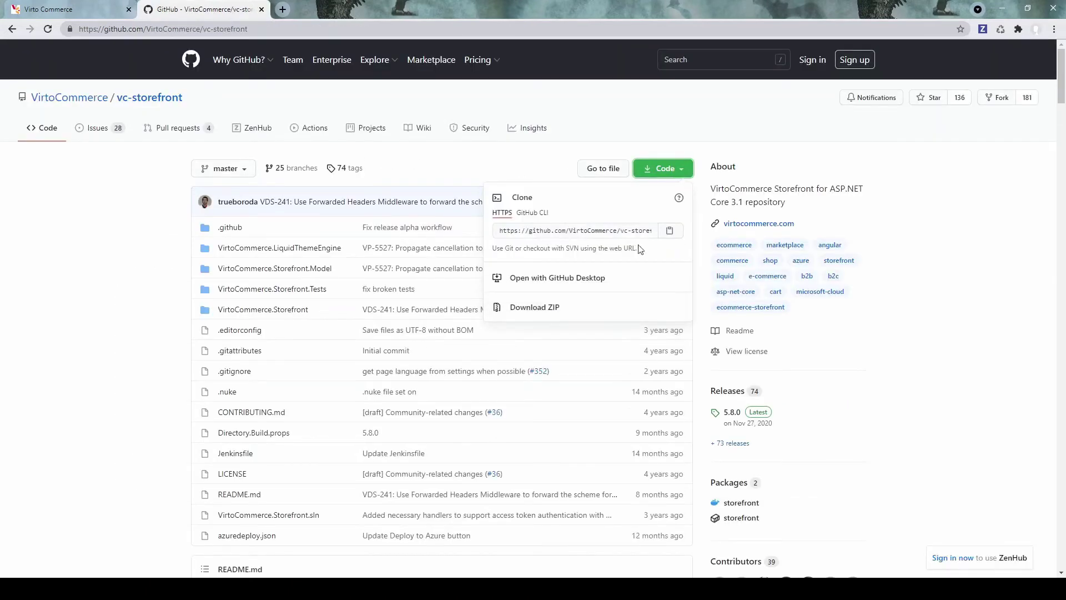
{"action": "left_click", "coordinate": [700, 120]}
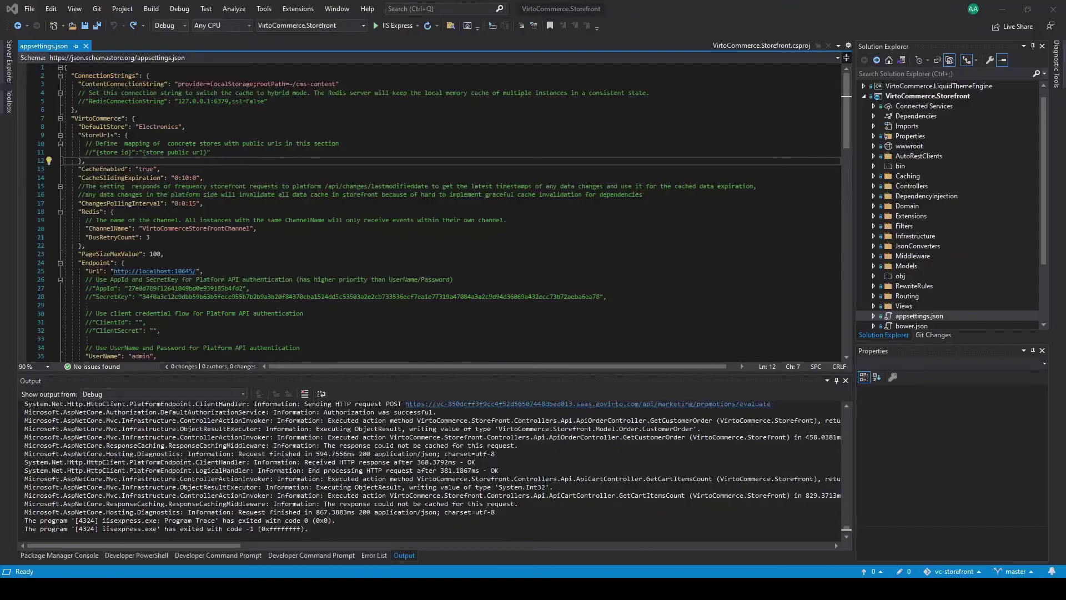
Step: Open the storefront's appsettings.json, change the default store from Electronics to mydrones, and save
{"action": "left_click", "coordinate": [864, 96]}
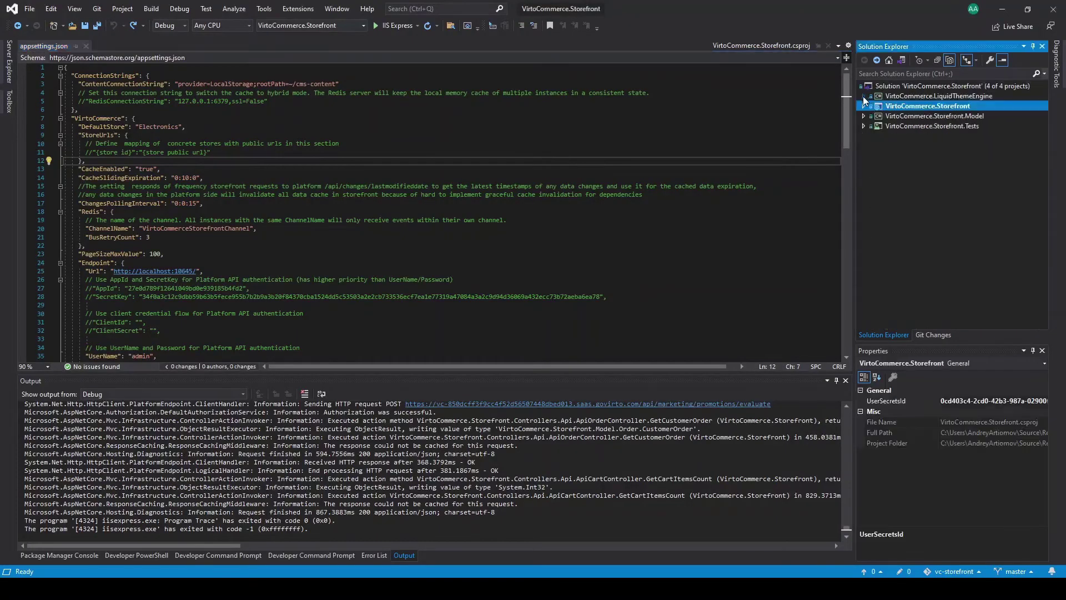
{"action": "double_click", "coordinate": [941, 109]}
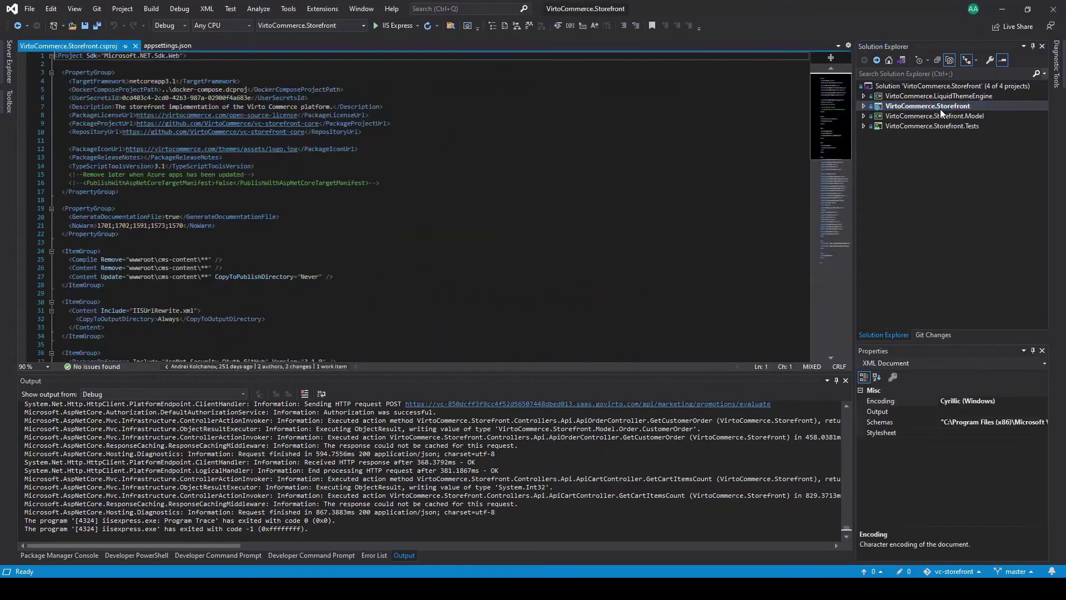
{"action": "left_click", "coordinate": [864, 106]}
{"action": "scroll", "coordinate": [952, 271], "scroll_direction": "down", "scroll_amount": 2}
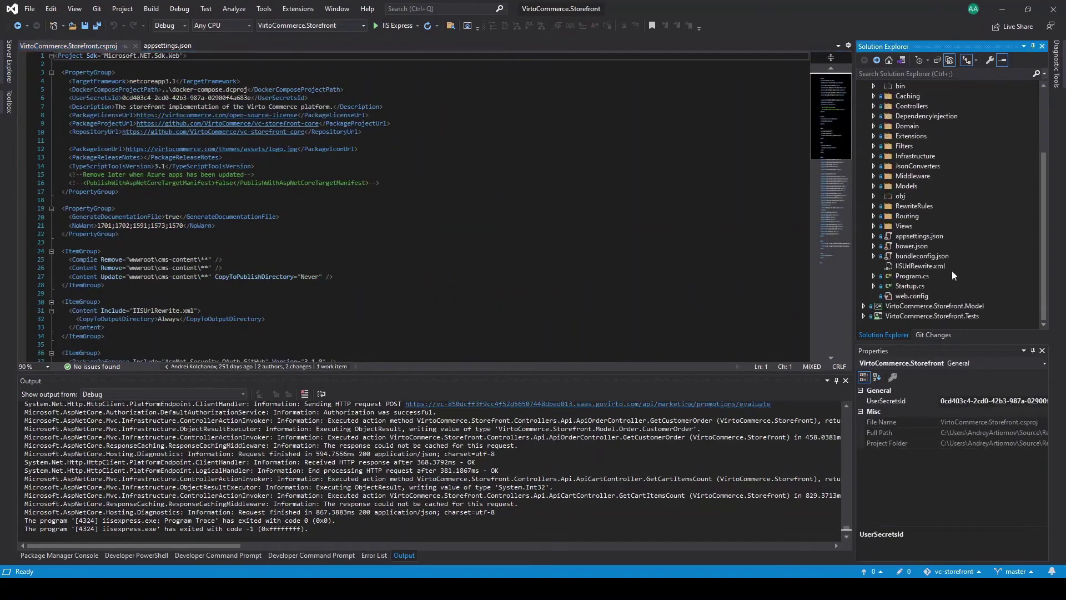
{"action": "double_click", "coordinate": [928, 234]}
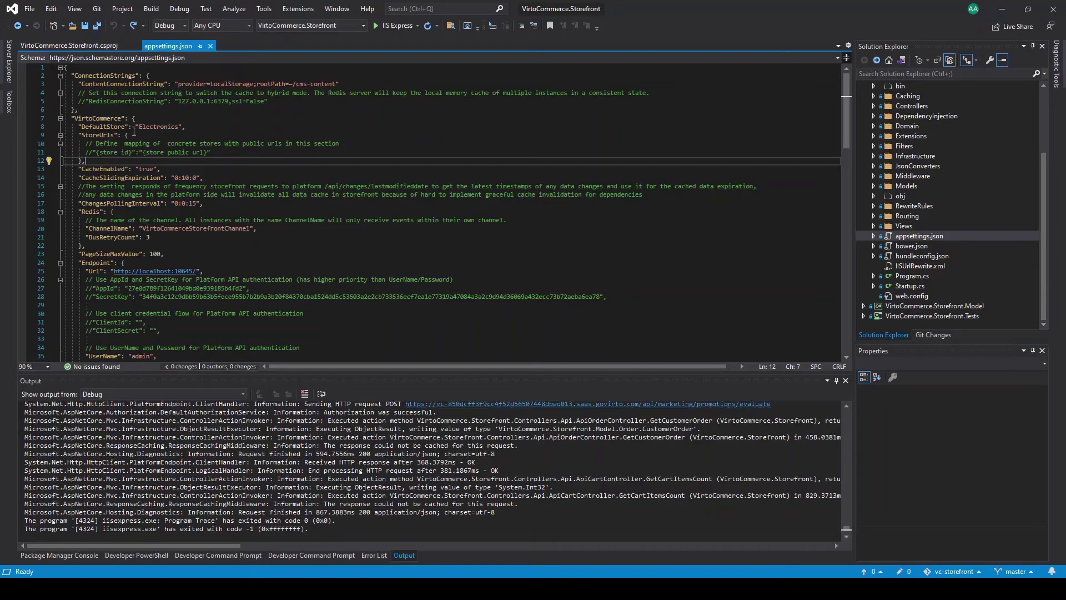
{"action": "double_click", "coordinate": [156, 127]}
{"action": "type", "text": "mydrones"}
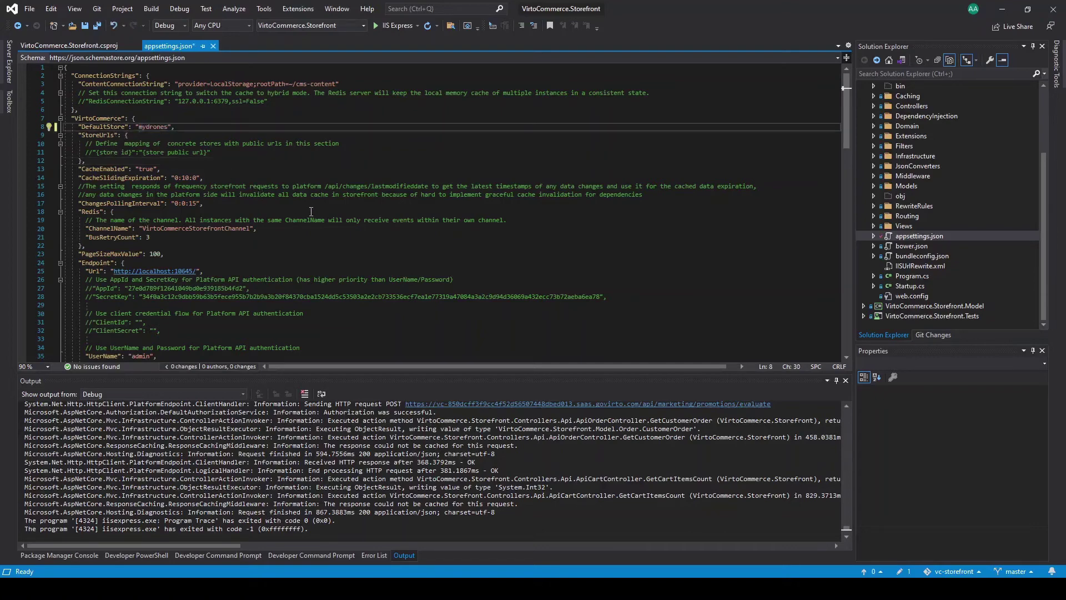
{"action": "key", "text": "ctrl+s"}
Step: Replace the localhost platform URL on line 25 with the cloud platform URL
{"action": "scroll", "coordinate": [282, 240], "scroll_direction": "down", "scroll_amount": 3}
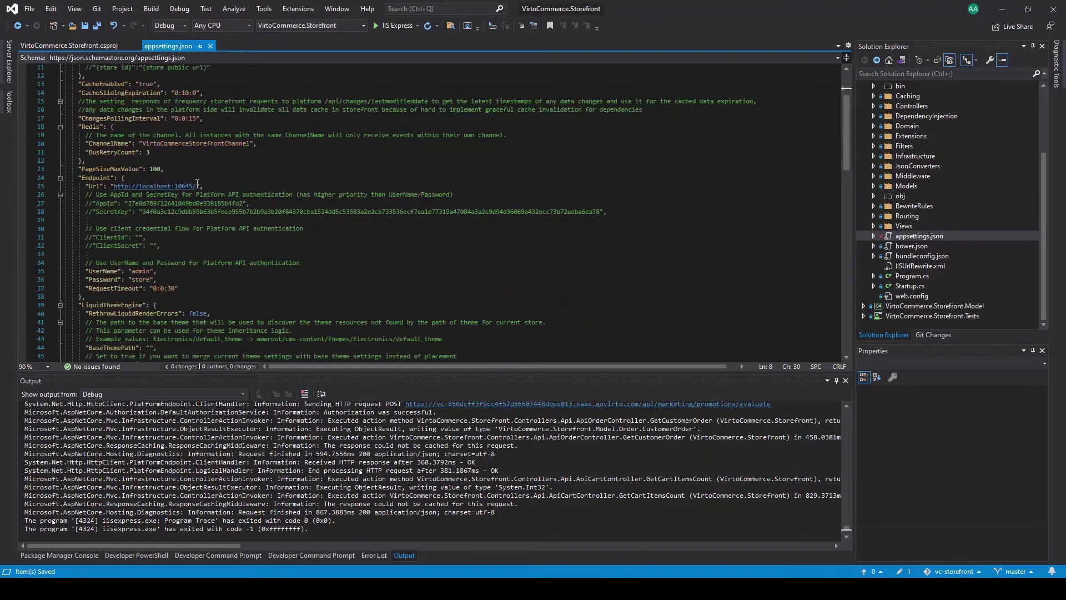
{"action": "left_click_drag", "start_coordinate": [196, 186], "coordinate": [114, 186]}
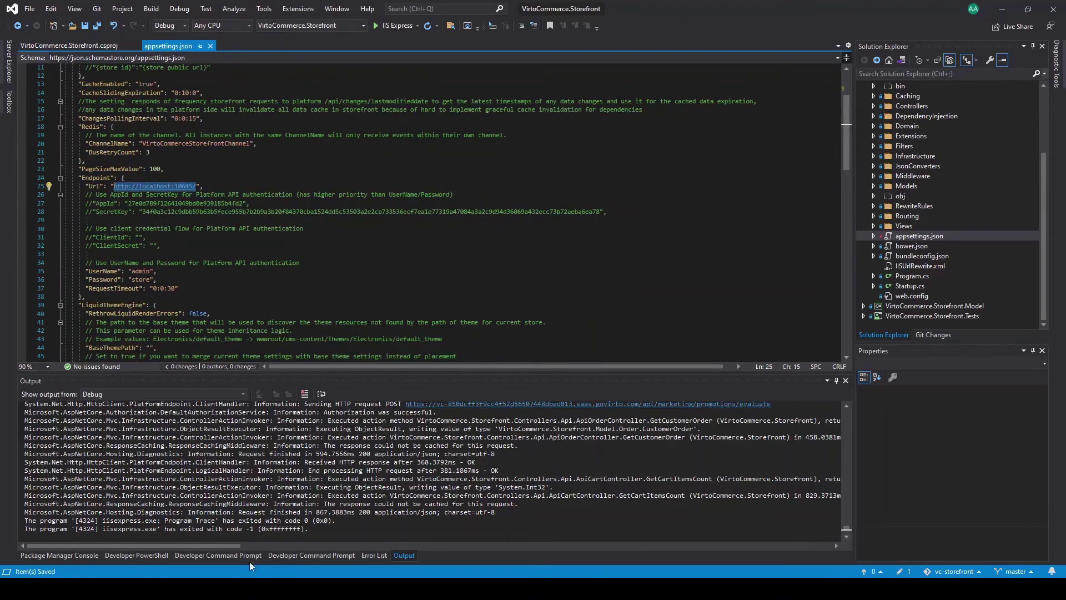
{"action": "key", "text": "alt+Tab"}
{"action": "key", "text": "alt+Tab"}
{"action": "type", "text": "https://vc-850dcff3f9cc4f52d56507448dbed013.saas.govirto.com/"}
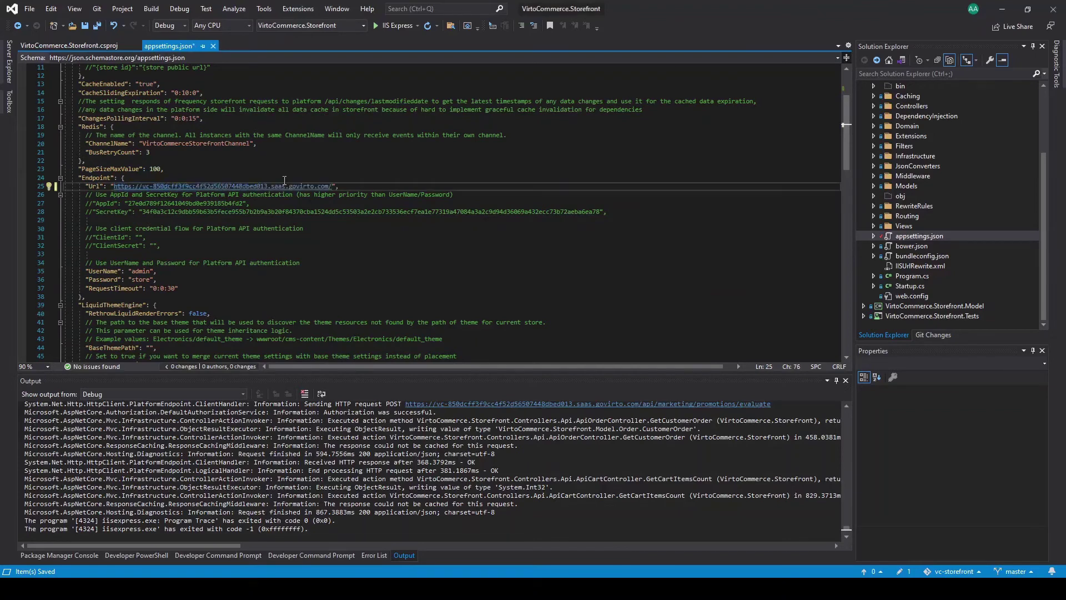
{"action": "left_click", "coordinate": [318, 239]}
{"action": "scroll", "coordinate": [204, 218], "scroll_direction": "down", "scroll_amount": 5}
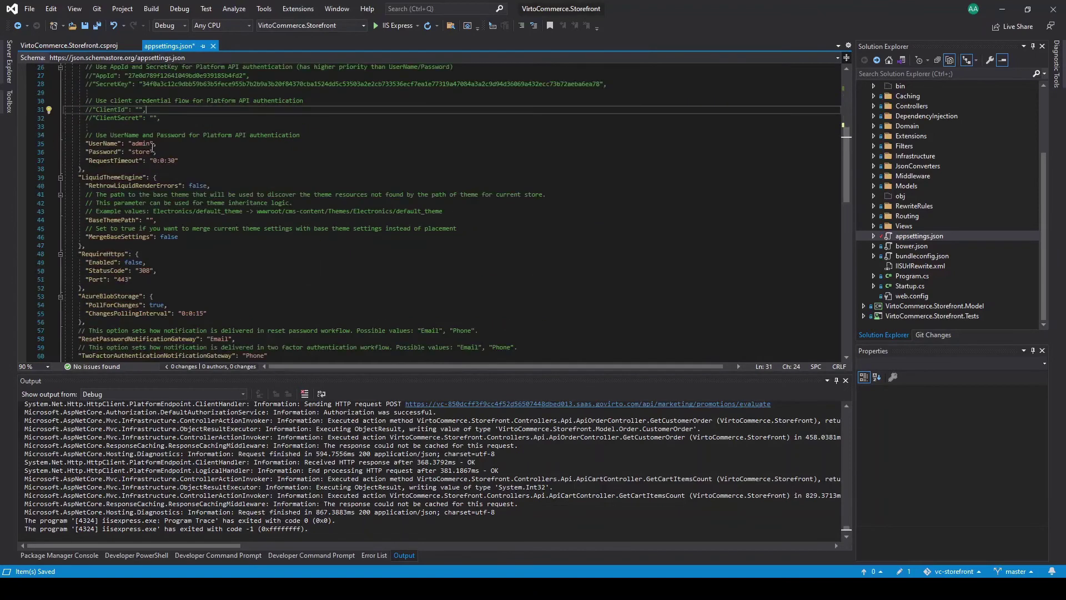
Step: Set the platform UserName to the new frontend login and paste in its password
{"action": "double_click", "coordinate": [141, 144]}
{"action": "scroll", "coordinate": [280, 247], "scroll_direction": "up", "scroll_amount": 5}
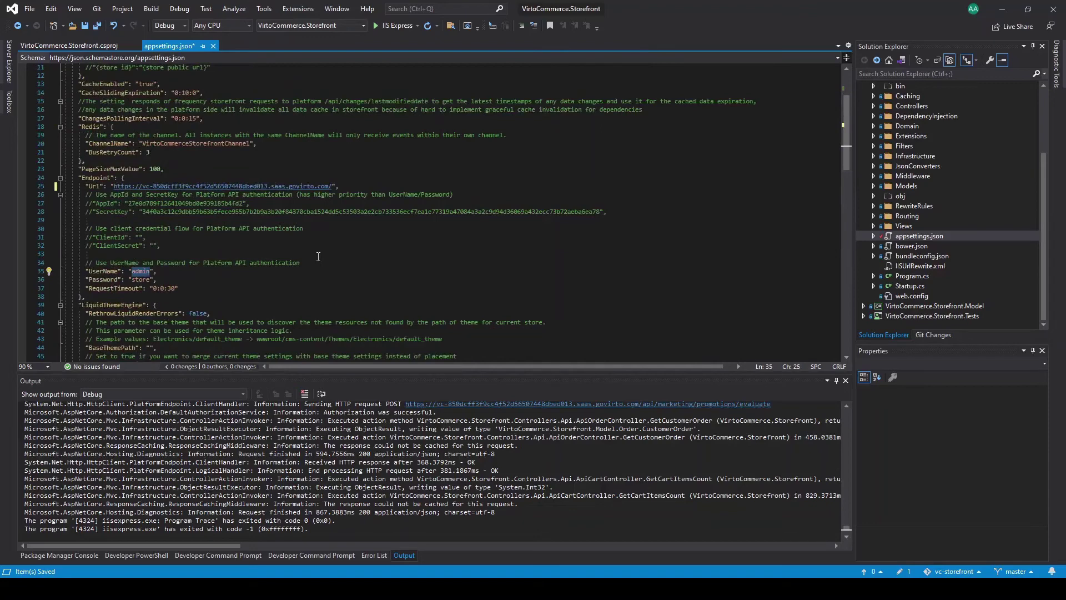
{"action": "type", "text": "frontend"}
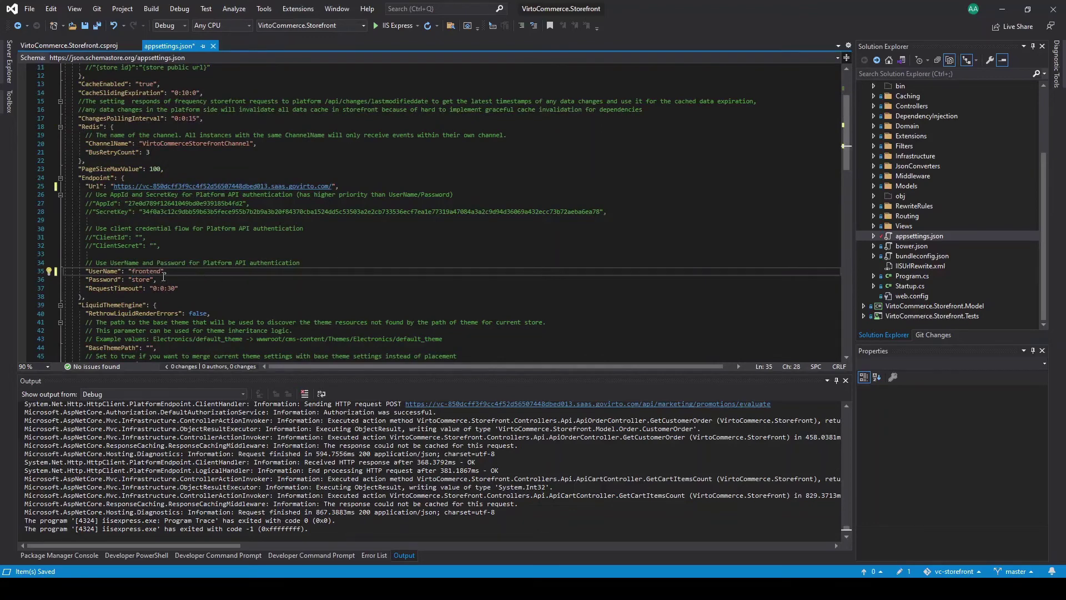
{"action": "left_click_drag", "start_coordinate": [151, 279], "coordinate": [132, 281]}
{"action": "key", "text": "ctrl+v"}
{"action": "scroll", "coordinate": [222, 315], "scroll_direction": "down", "scroll_amount": 2}
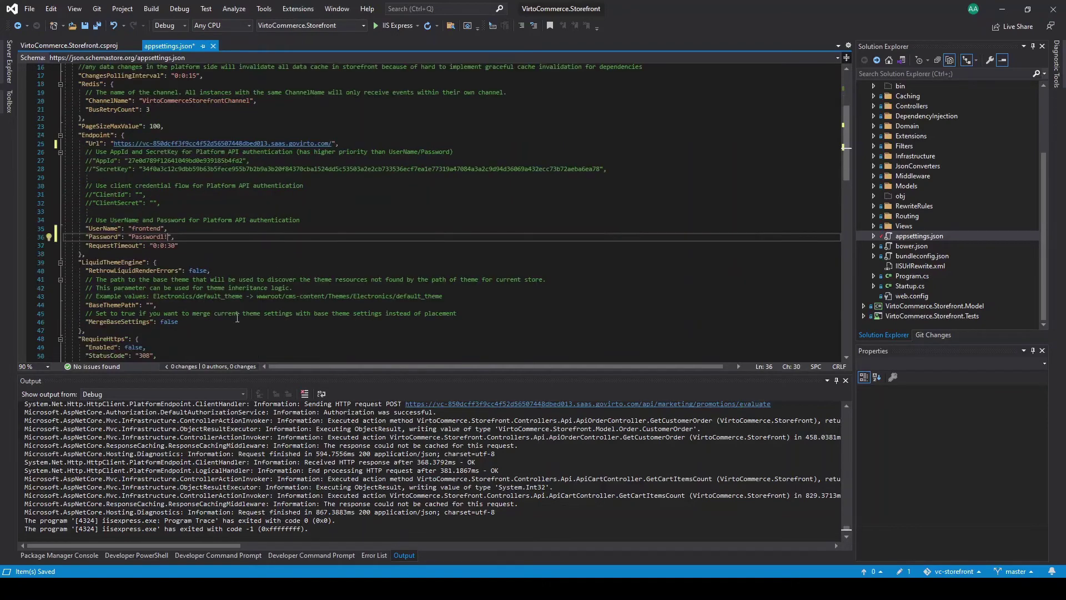
{"action": "scroll", "coordinate": [237, 318], "scroll_direction": "up", "scroll_amount": 5}
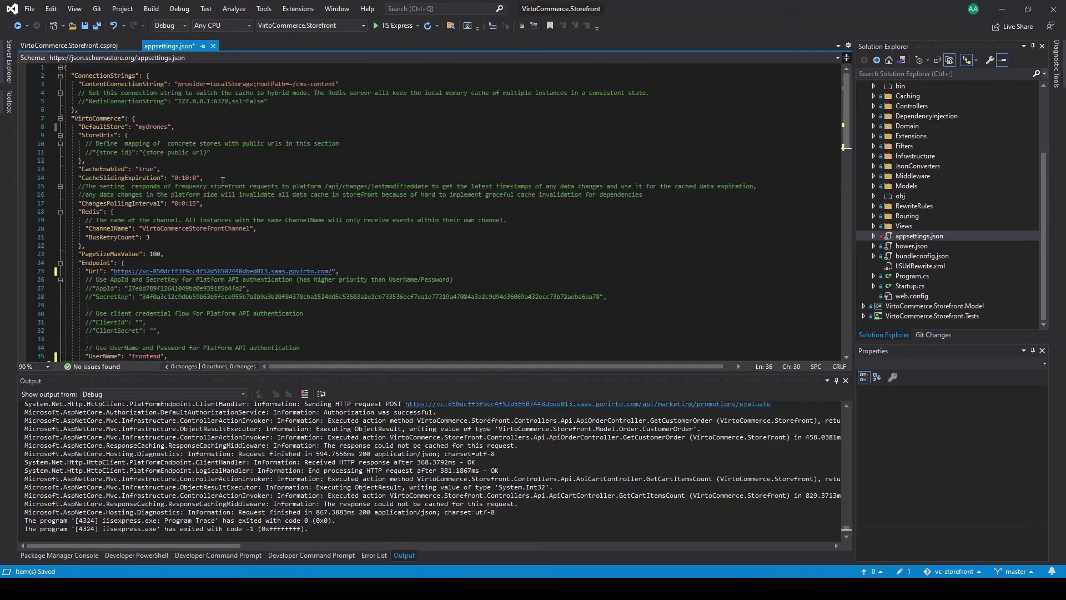
Step: Save appsettings.json and select the cms-content path in the connection string
{"action": "left_click", "coordinate": [261, 163]}
{"action": "key", "text": "ctrl+s"}
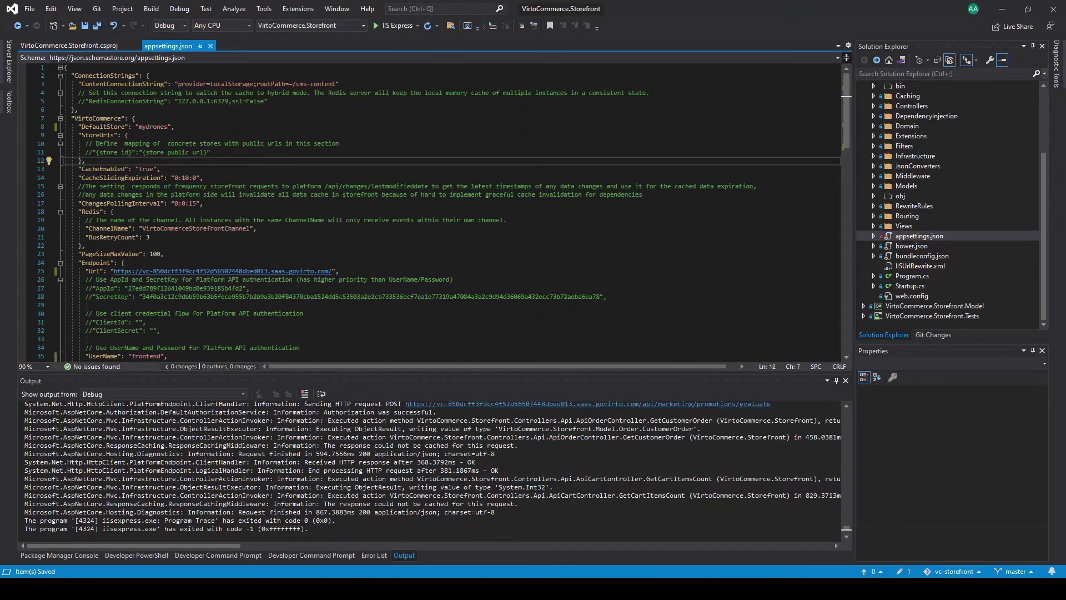
{"action": "left_click_drag", "start_coordinate": [296, 84], "coordinate": [336, 84]}
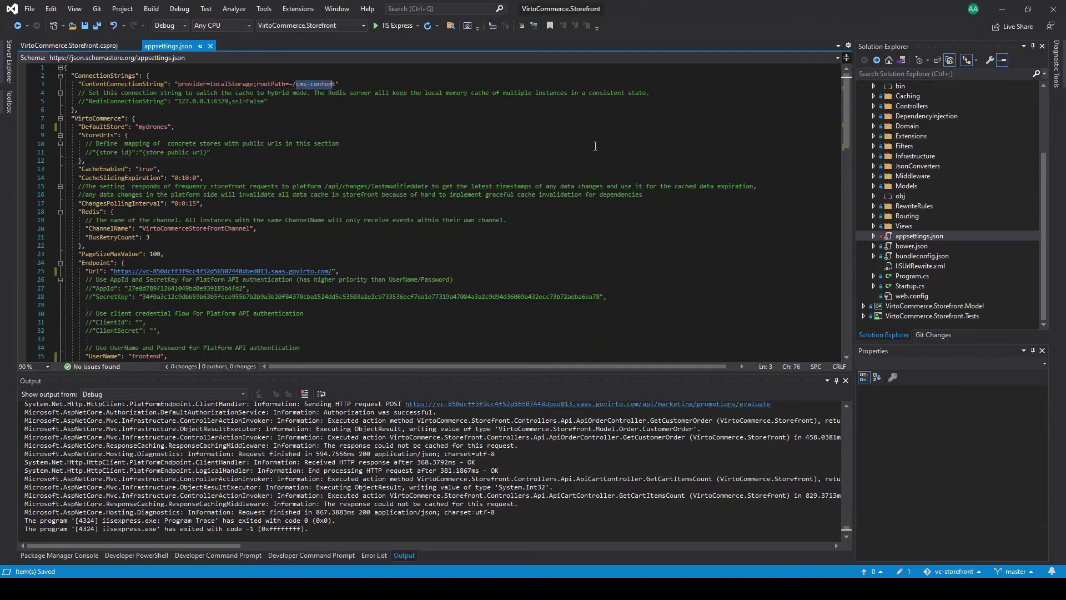
Step: Rename the Electronics theme folder under wwwroot/cms-content/Themes to mydrones
{"action": "key", "text": "ctrl+alt+l"}
{"action": "key", "text": "Right"}
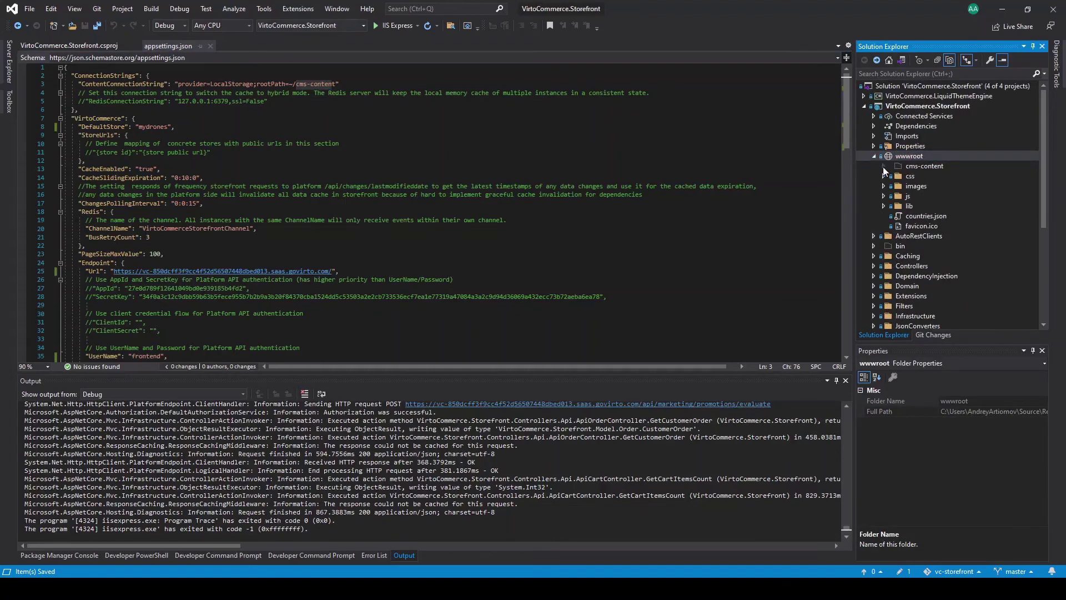
{"action": "left_click", "coordinate": [883, 166]}
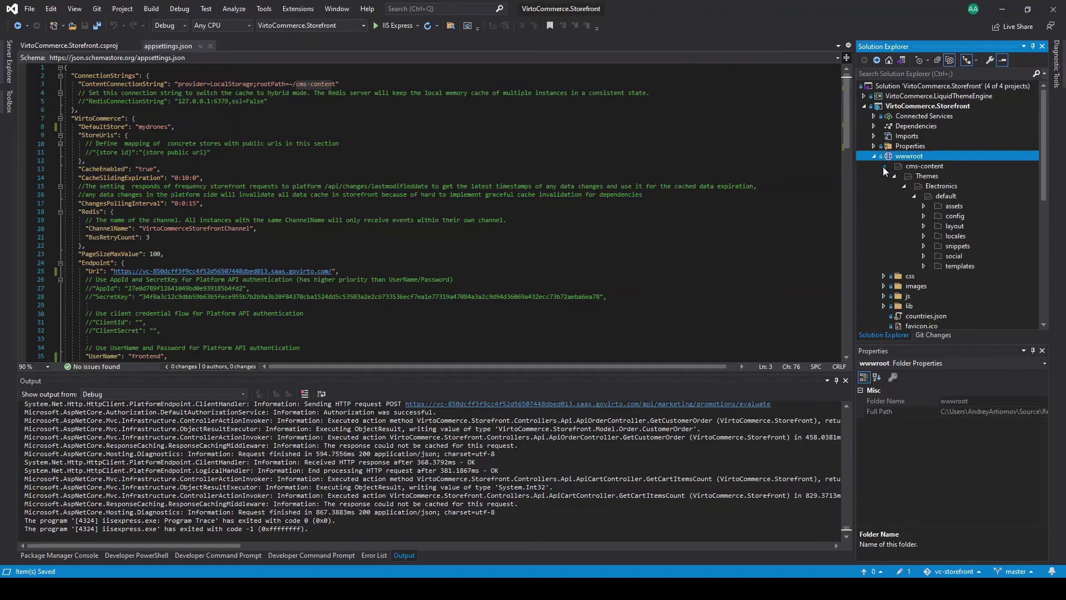
{"action": "left_click", "coordinate": [940, 187]}
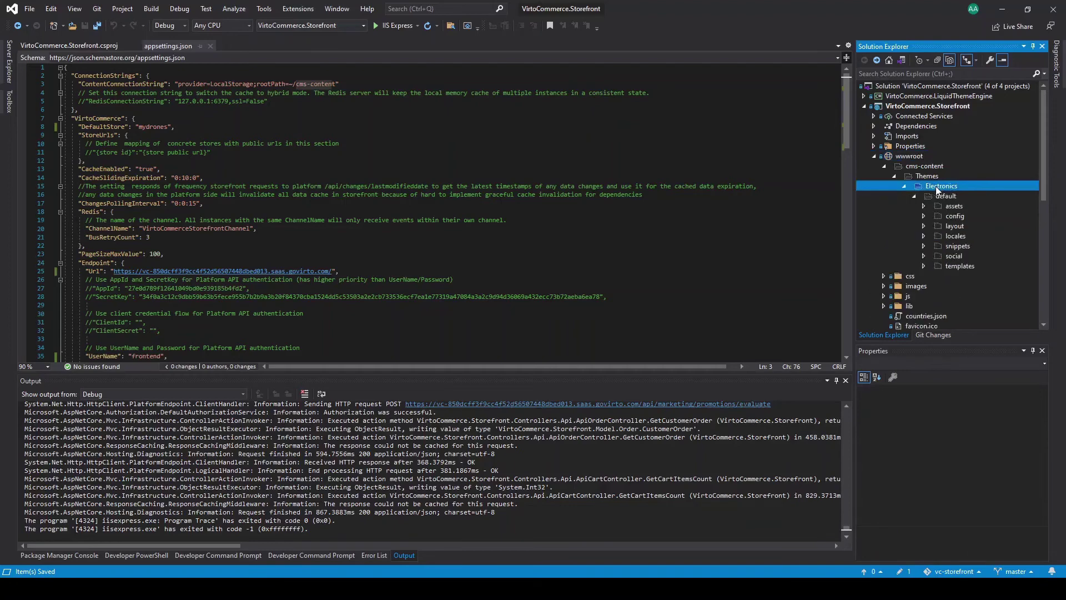
{"action": "left_click", "coordinate": [939, 188]}
{"action": "type", "text": "mydrones"}
{"action": "key", "text": "Return"}
Step: Collapse and re-expand the wwwroot tree to confirm the mydrones theme folder
{"action": "left_click", "coordinate": [901, 186]}
{"action": "left_click", "coordinate": [893, 176]}
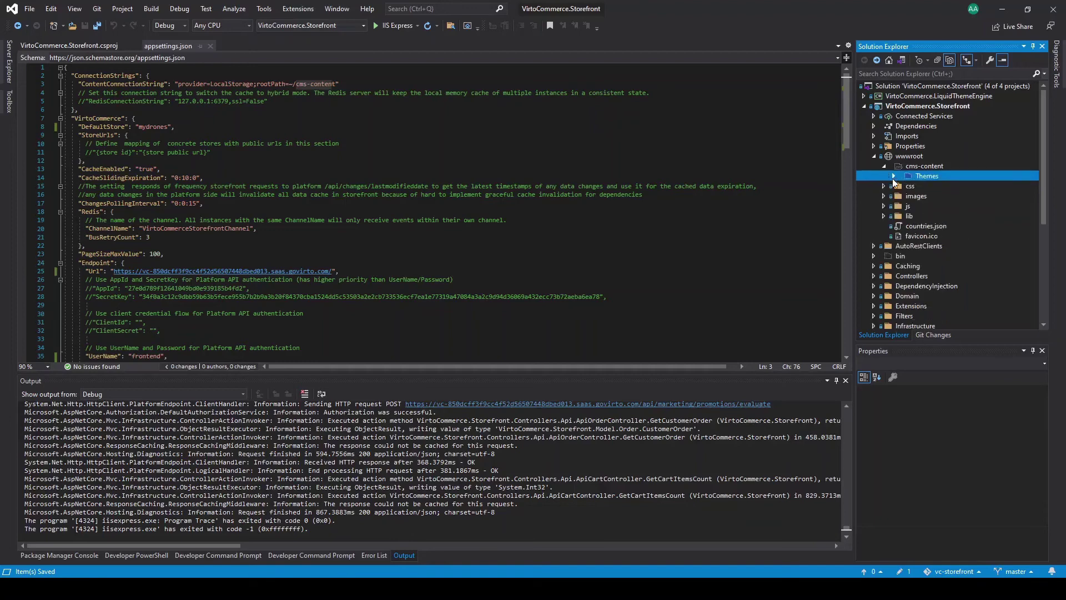
{"action": "left_click", "coordinate": [885, 167]}
{"action": "left_click", "coordinate": [874, 156]}
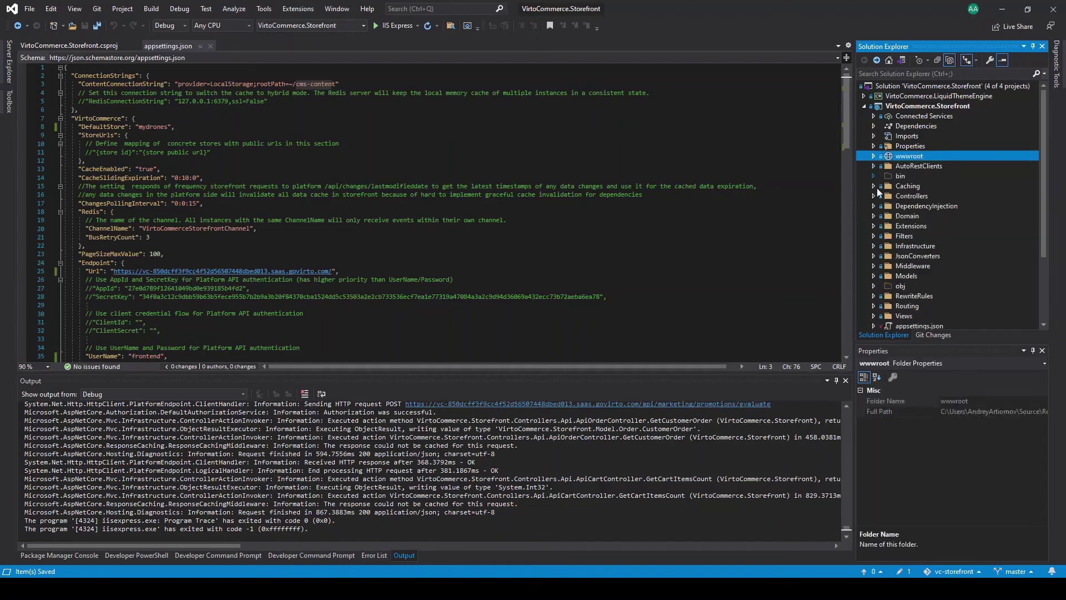
{"action": "left_click", "coordinate": [874, 156]}
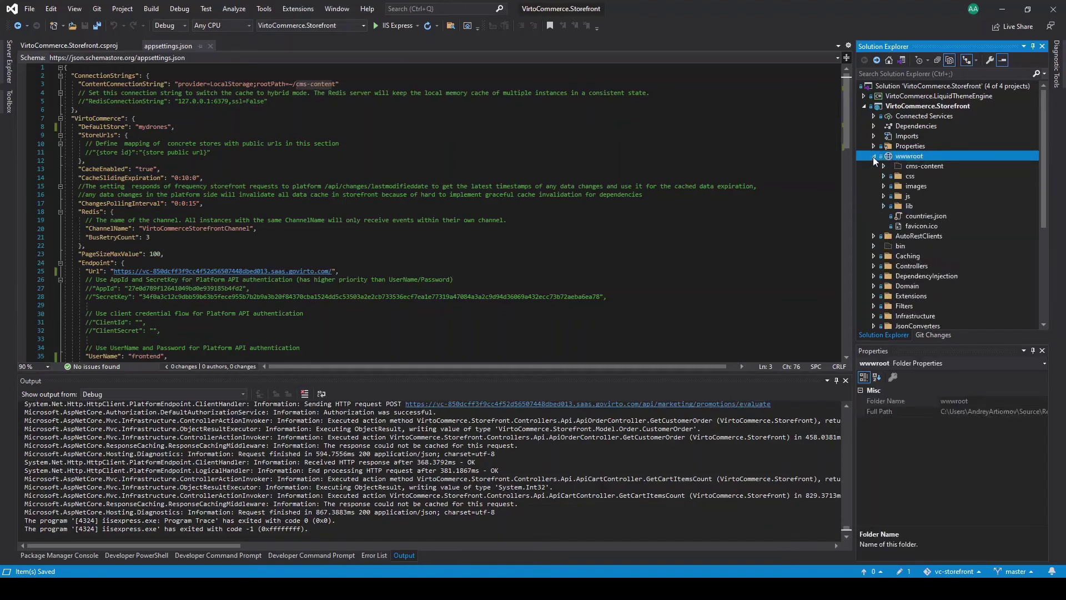
{"action": "left_click", "coordinate": [894, 176]}
{"action": "left_click", "coordinate": [904, 186]}
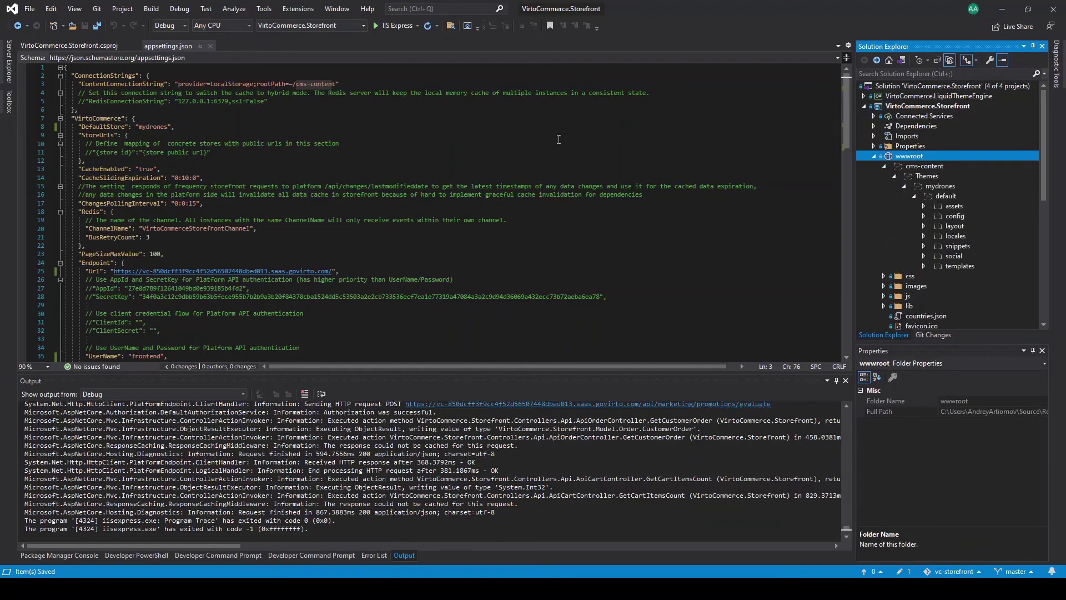
Step: Run the storefront in IIS Express and open the DJI Phantom 3 page in the Drone category
{"action": "left_click", "coordinate": [394, 25]}
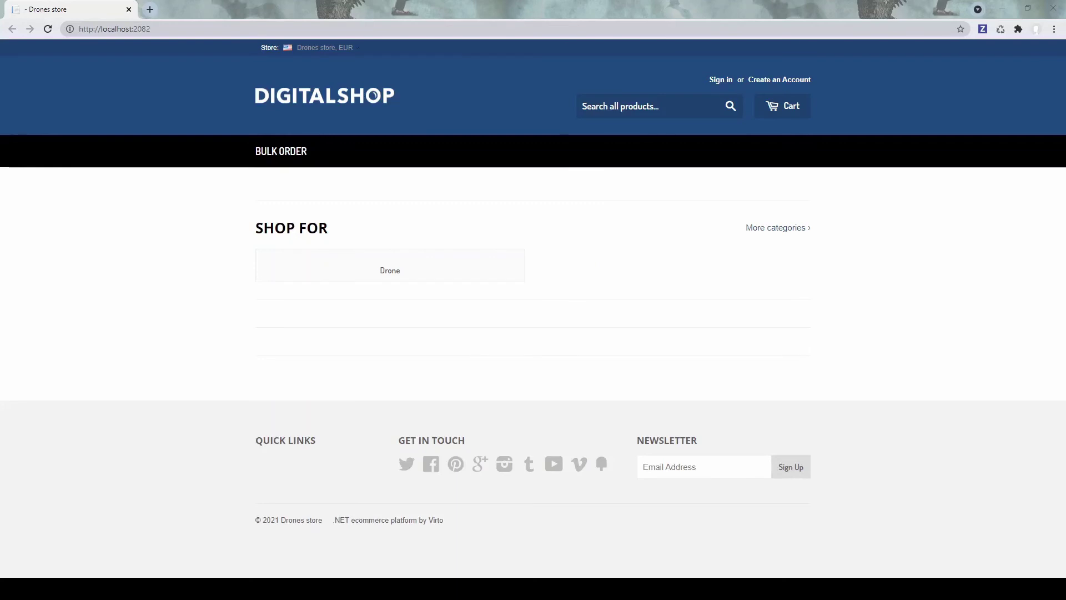
{"action": "left_click", "coordinate": [395, 276]}
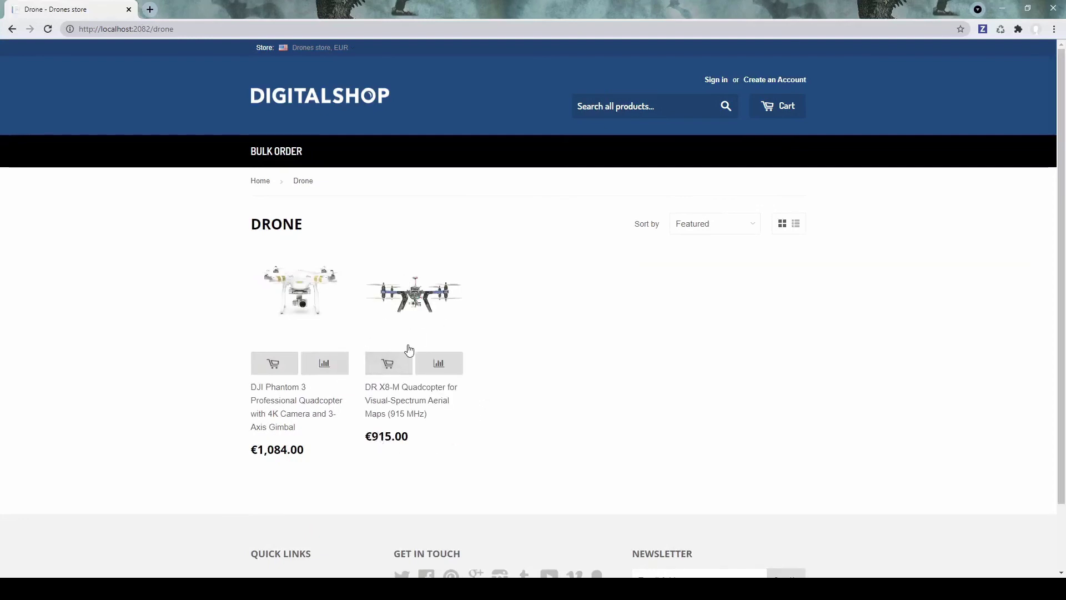
{"action": "left_click", "coordinate": [304, 300]}
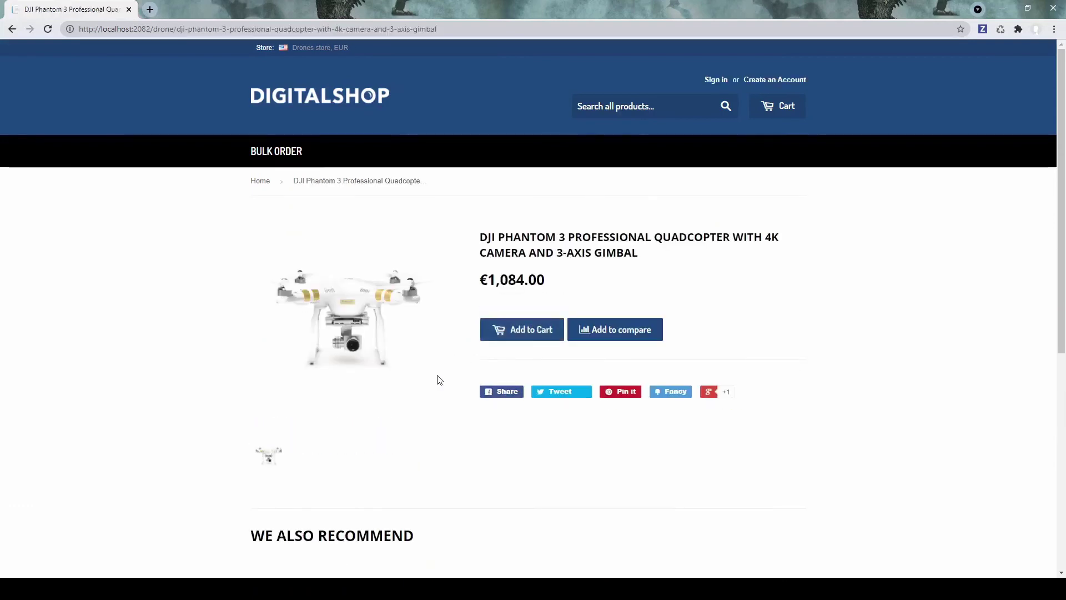
{"action": "scroll", "coordinate": [430, 391], "scroll_direction": "down", "scroll_amount": 5}
{"action": "scroll", "coordinate": [407, 381], "scroll_direction": "up", "scroll_amount": 5}
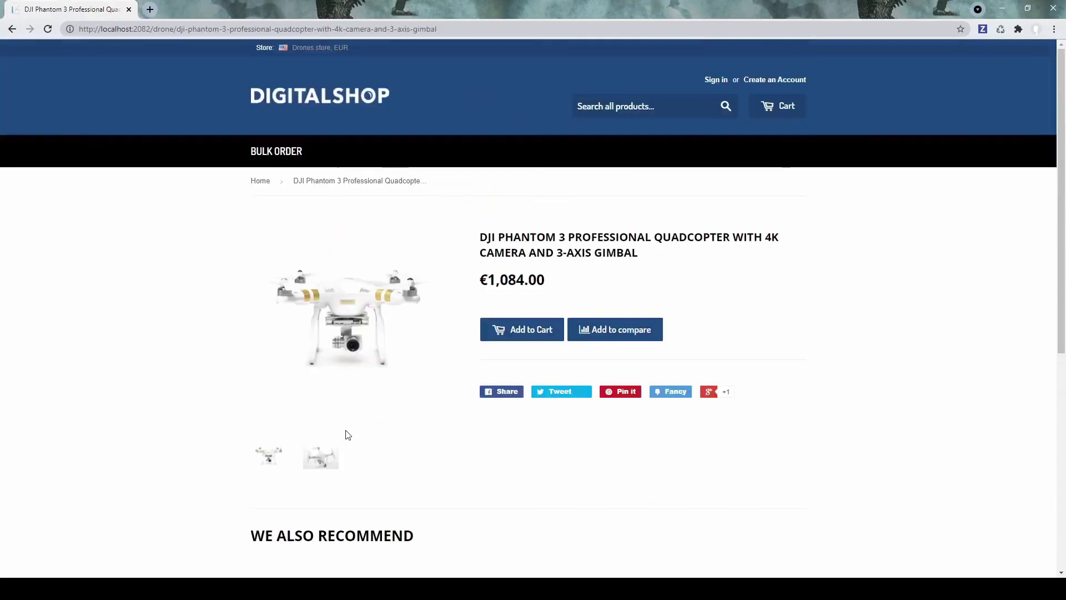
{"action": "left_click", "coordinate": [314, 466]}
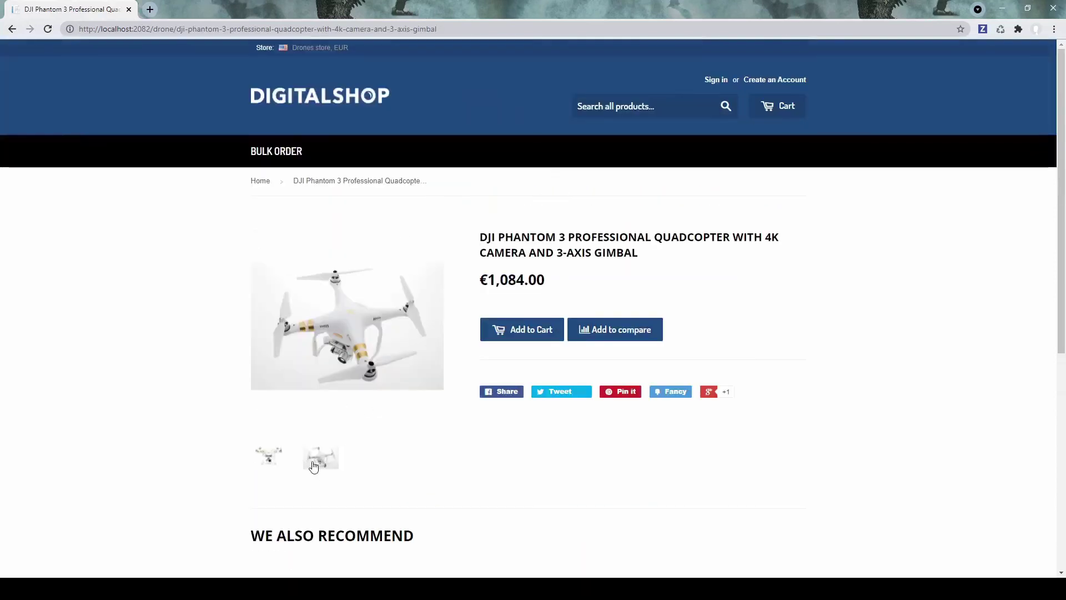
{"action": "left_click", "coordinate": [280, 458]}
Step: Add the DJI Phantom 3 to the cart and view the €1,084.00 cart
{"action": "left_click", "coordinate": [533, 330]}
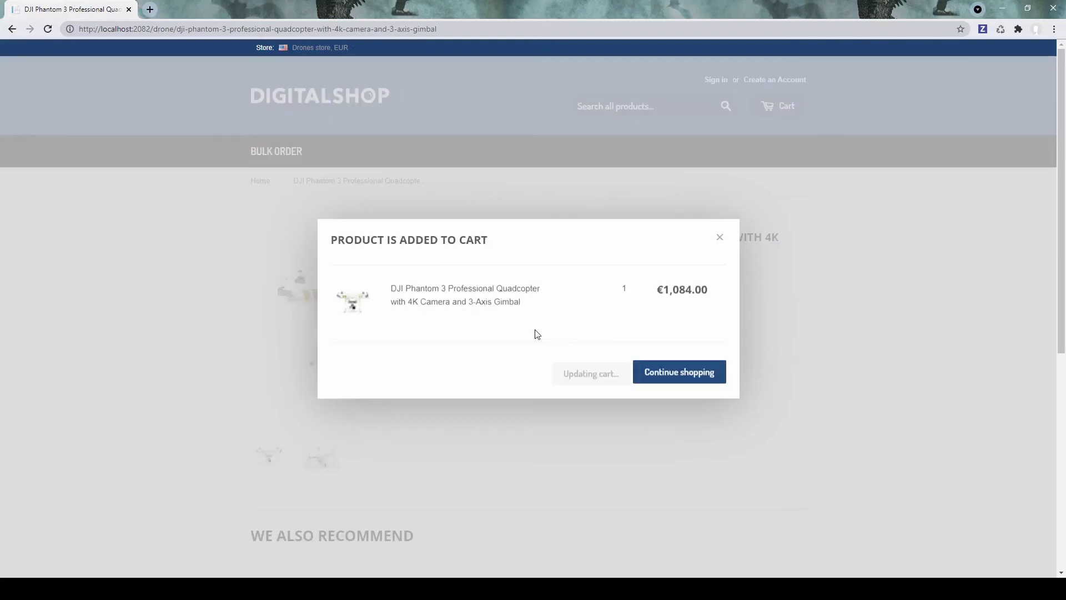
{"action": "left_click", "coordinate": [664, 373]}
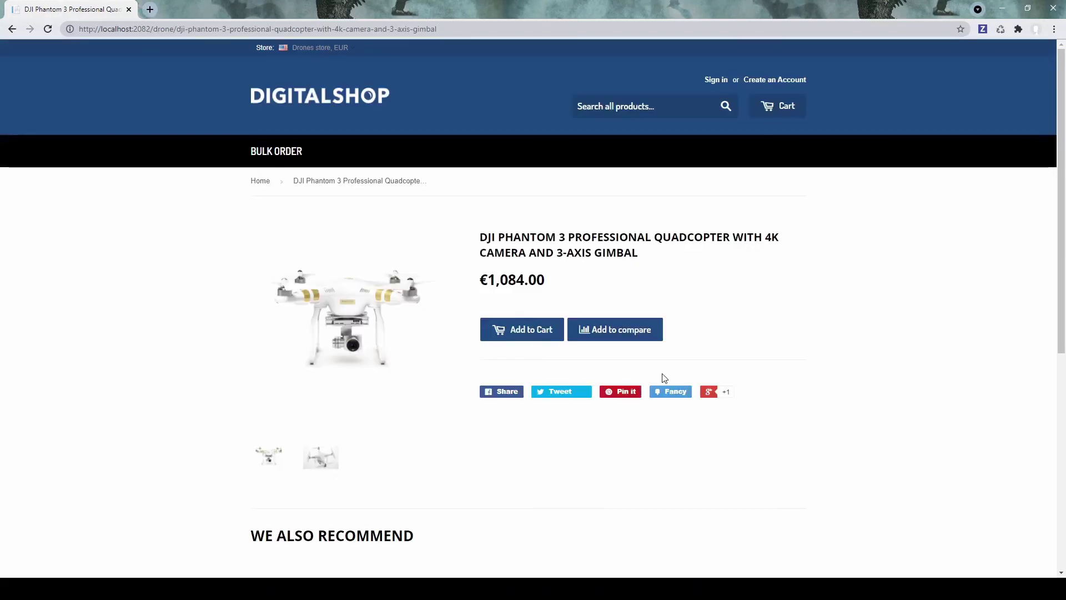
{"action": "left_click", "coordinate": [783, 112]}
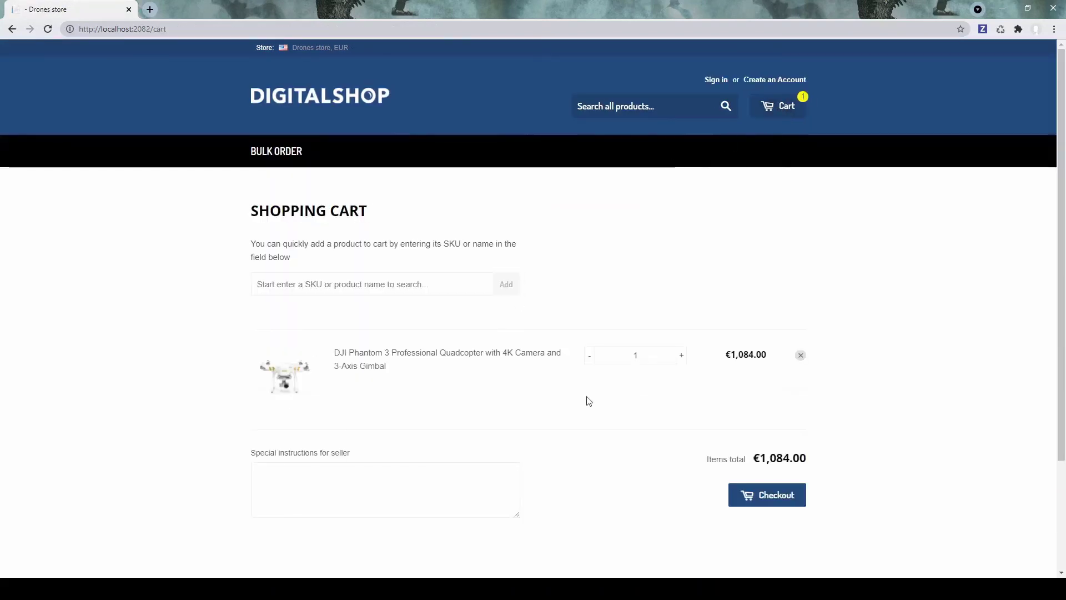
{"action": "scroll", "coordinate": [722, 439], "scroll_direction": "down", "scroll_amount": 2}
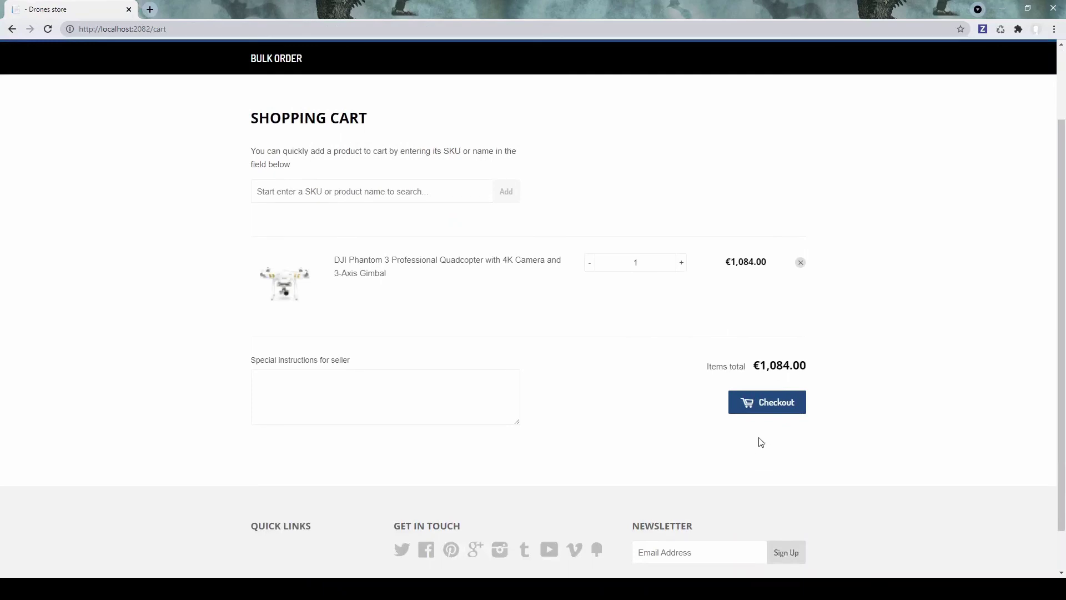
Step: Start checkout and apply coupon code DRONE10
{"action": "left_click", "coordinate": [773, 404]}
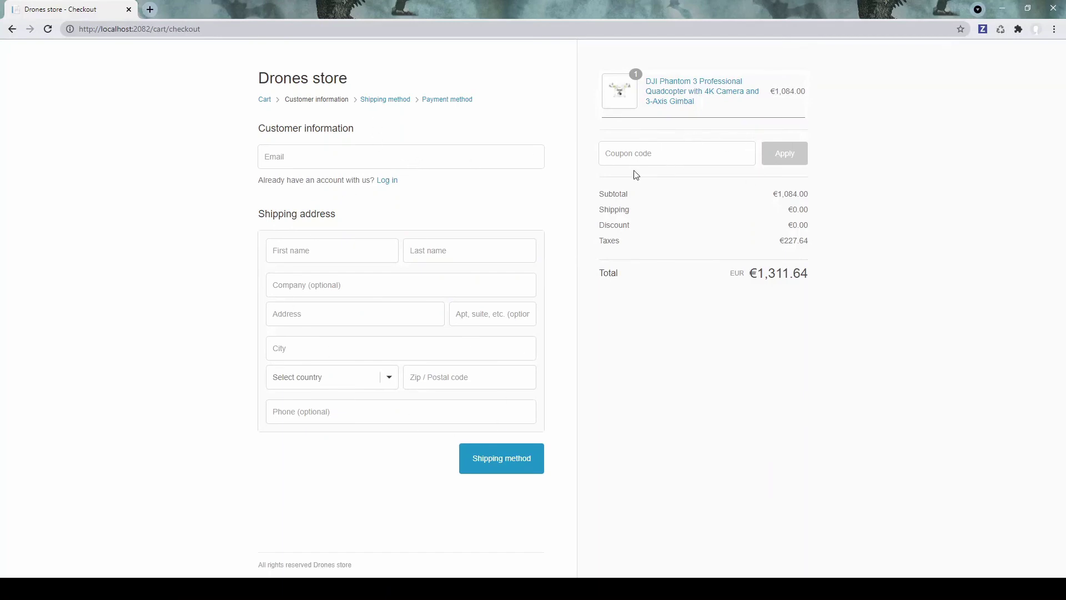
{"action": "left_click", "coordinate": [667, 156]}
{"action": "type", "text": "DRONE"}
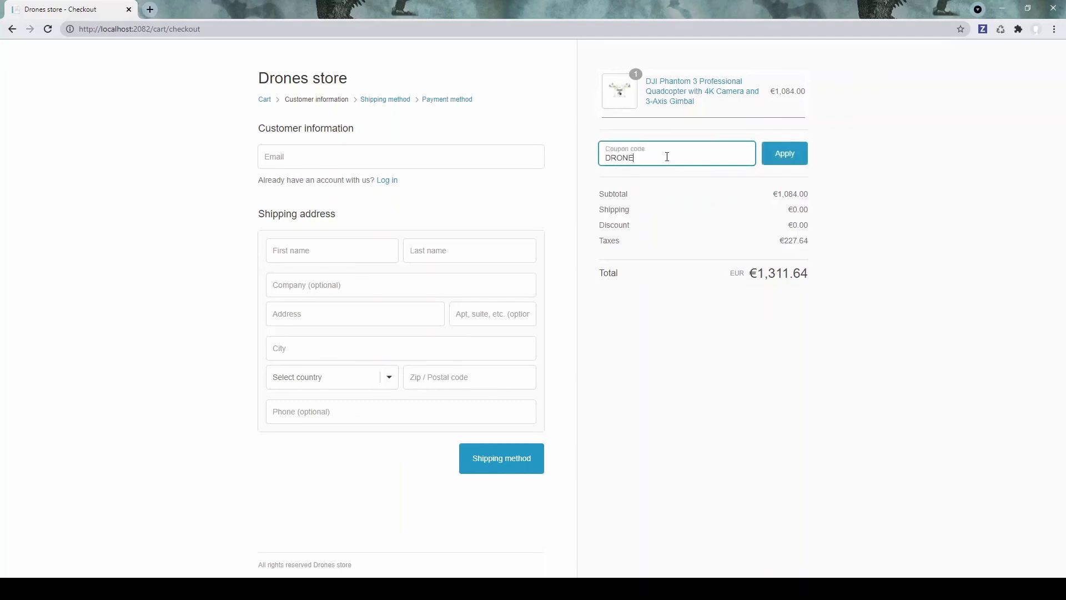
{"action": "type", "text": "10"}
{"action": "left_click", "coordinate": [787, 150]}
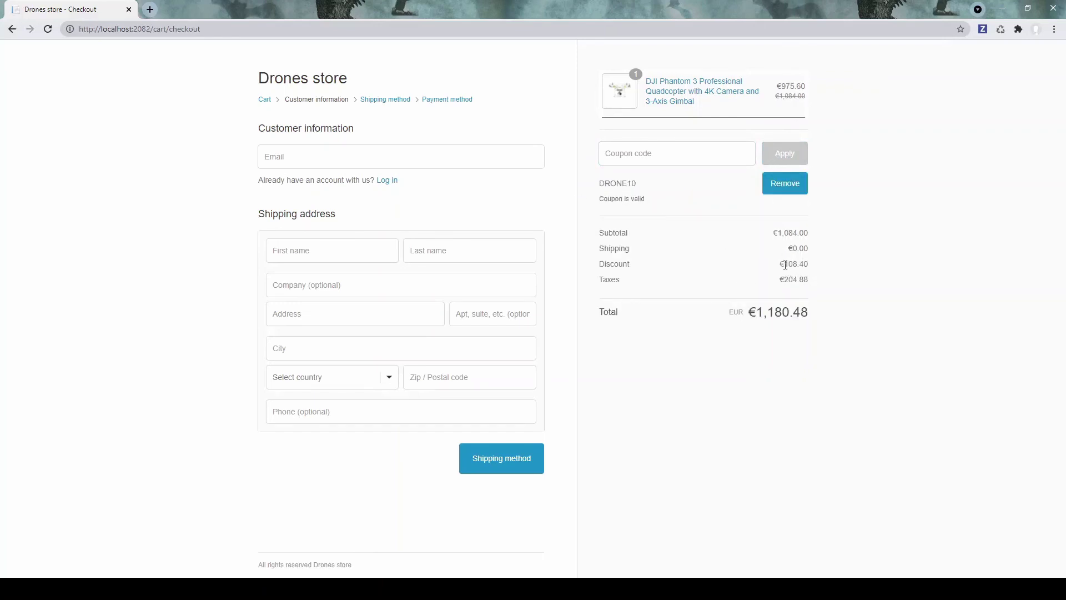
Step: Check the €108.40 discount and enter the customer's e-mail address
{"action": "mouse_move", "coordinate": [785, 265]}
{"action": "left_mouse_down"}
{"action": "mouse_move", "coordinate": [817, 276]}
{"action": "mouse_move", "coordinate": [792, 278]}
{"action": "left_mouse_up"}
{"action": "left_click", "coordinate": [816, 276]}
{"action": "left_click", "coordinate": [826, 283]}
{"action": "left_click", "coordinate": [336, 161]}
{"action": "type", "text": "test@test.com"}
Step: Fill the shipping address from saved browser data and set the country to Canada
{"action": "left_click", "coordinate": [429, 209]}
{"action": "left_click", "coordinate": [338, 252]}
{"action": "left_click", "coordinate": [330, 293]}
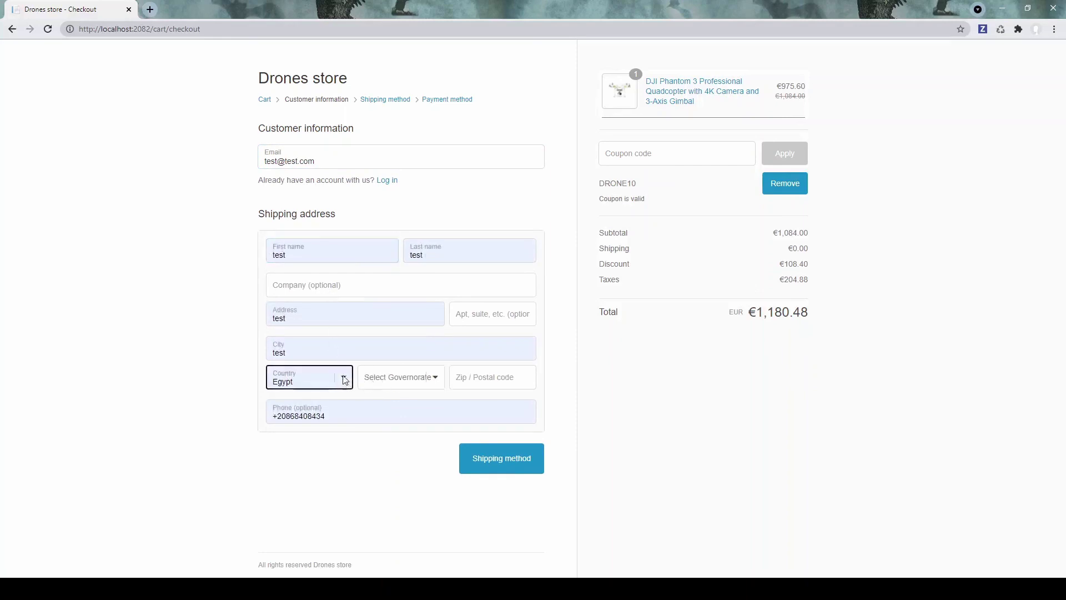
{"action": "type", "text": "canada"}
Step: Choose Alberta as the province, enter the postal code and phone, and proceed to shipping
{"action": "left_click", "coordinate": [432, 378]}
{"action": "left_click", "coordinate": [411, 401]}
{"action": "left_click", "coordinate": [473, 378]}
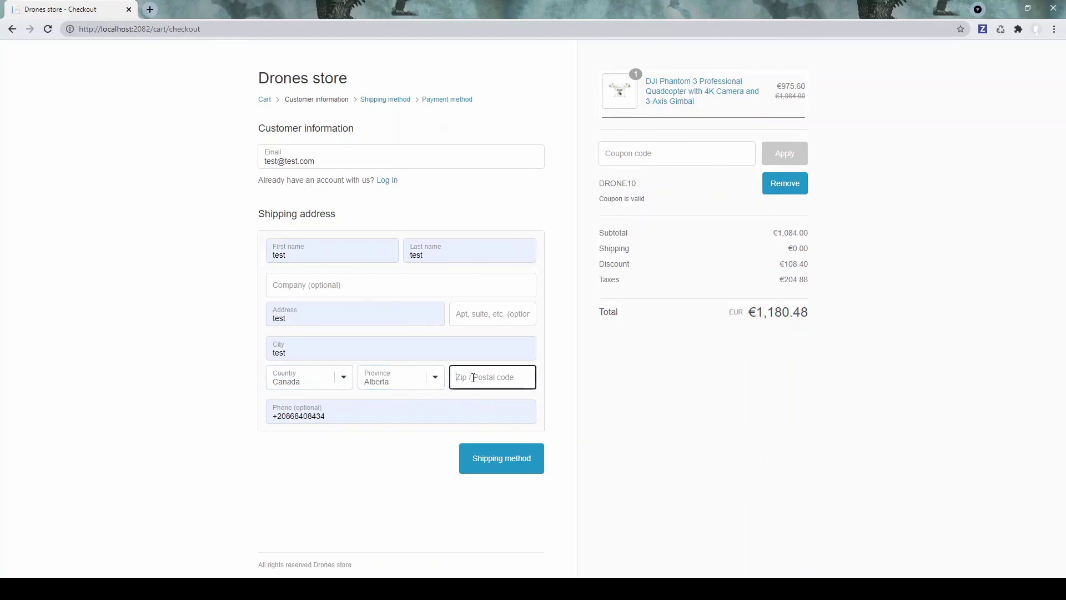
{"action": "type", "text": "1232"}
{"action": "left_click", "coordinate": [389, 417]}
{"action": "left_click", "coordinate": [465, 454]}
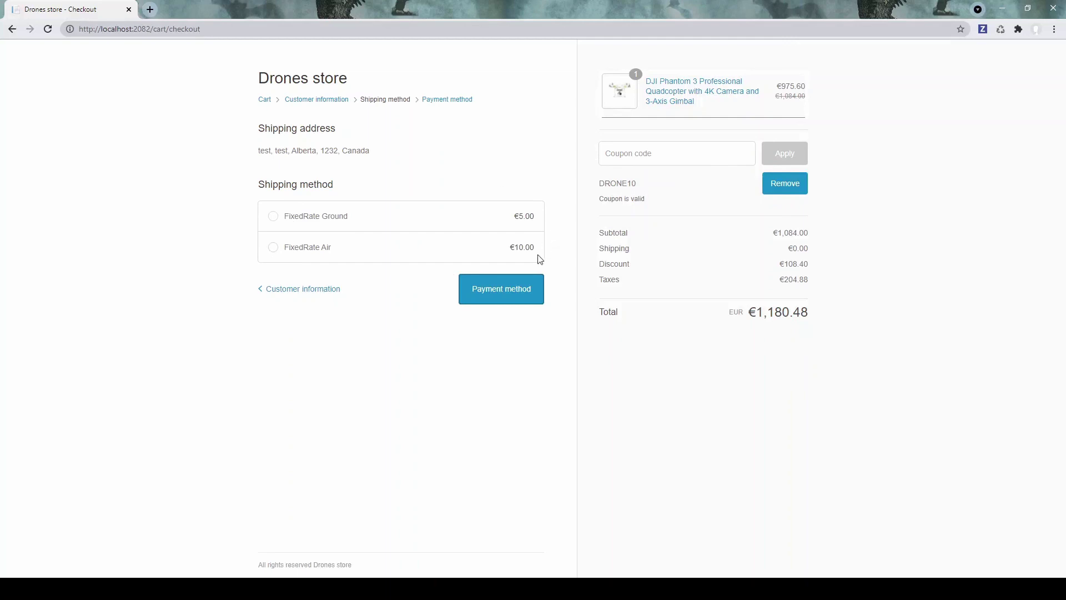
Step: Select FixedRate Ground shipping at €5.00 and place the order totalling €1,186.53
{"action": "left_click", "coordinate": [273, 219]}
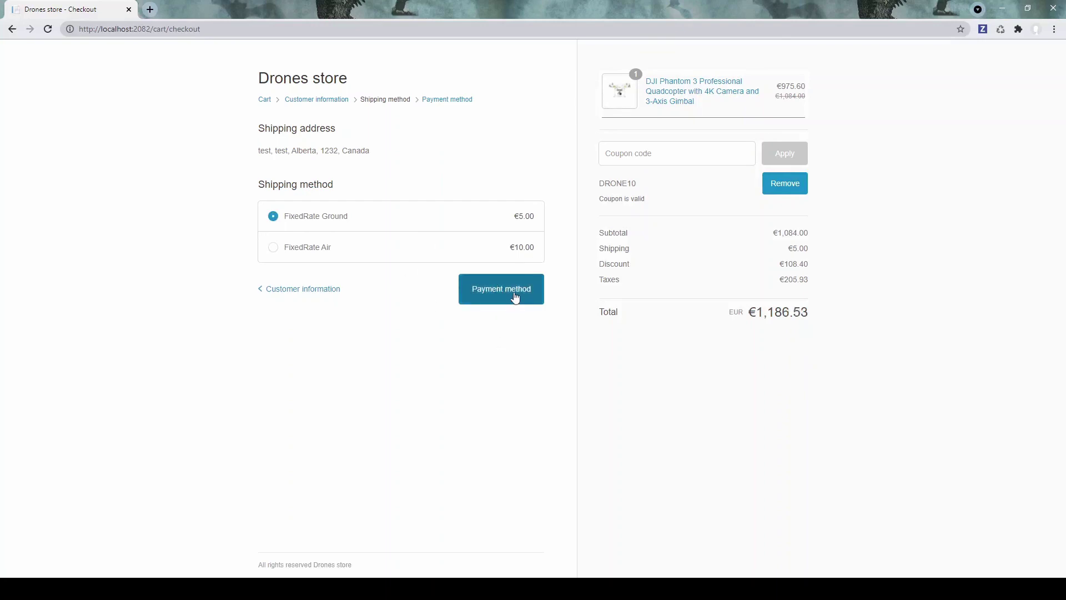
{"action": "left_click", "coordinate": [514, 294]}
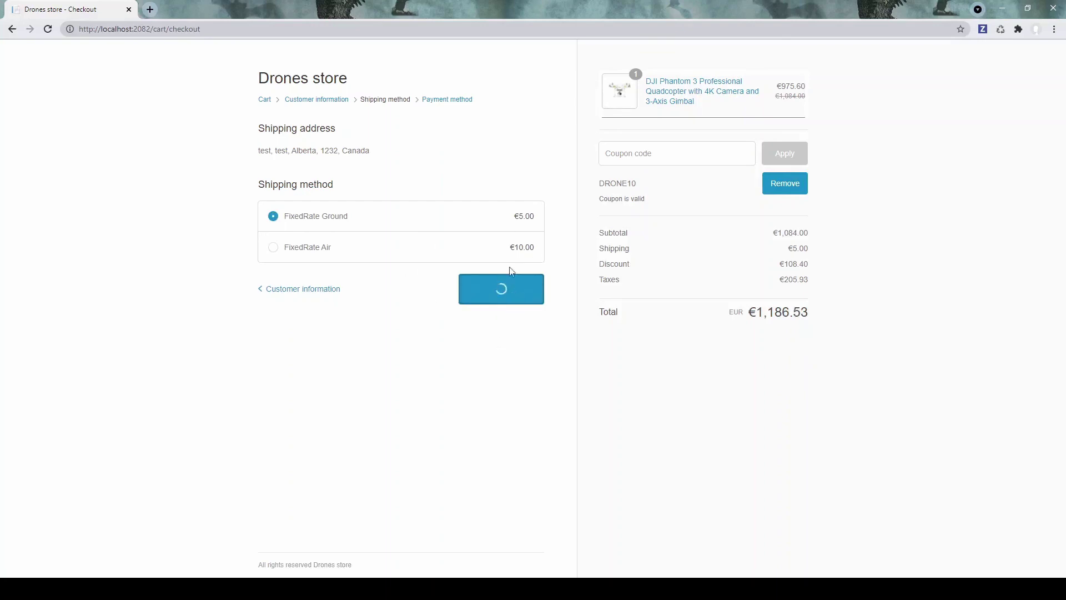